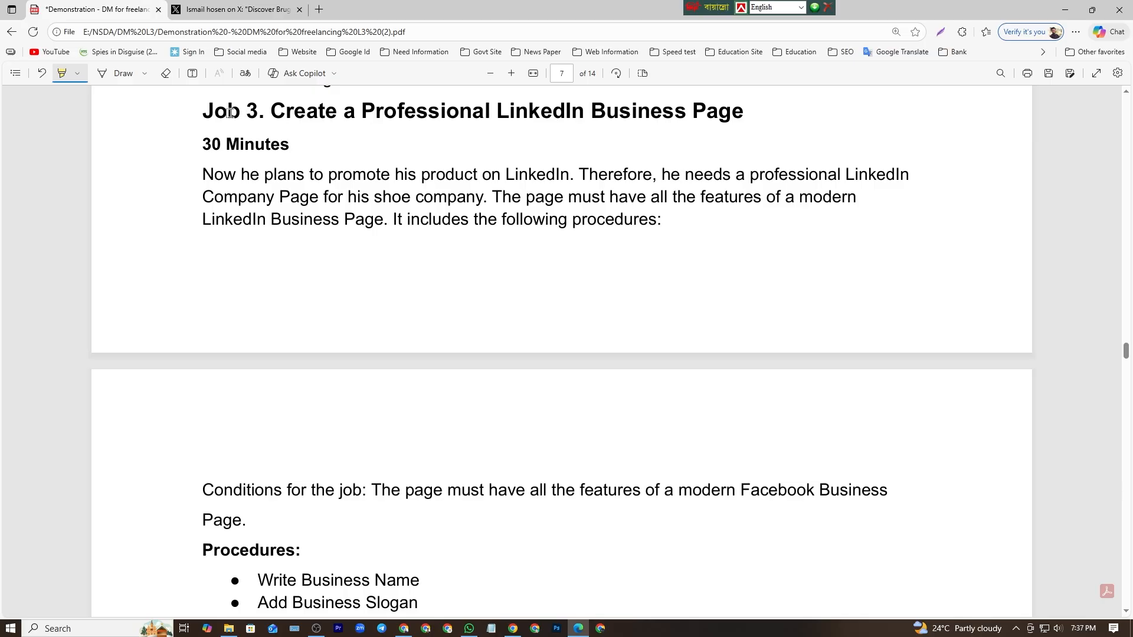
Highlight "Job 3." and "Professional LinkedIn Business Page" in the heading, plus "product on LinkedIn." and "Company Page for his shoe company" below it
drag(205, 111, 264, 113)
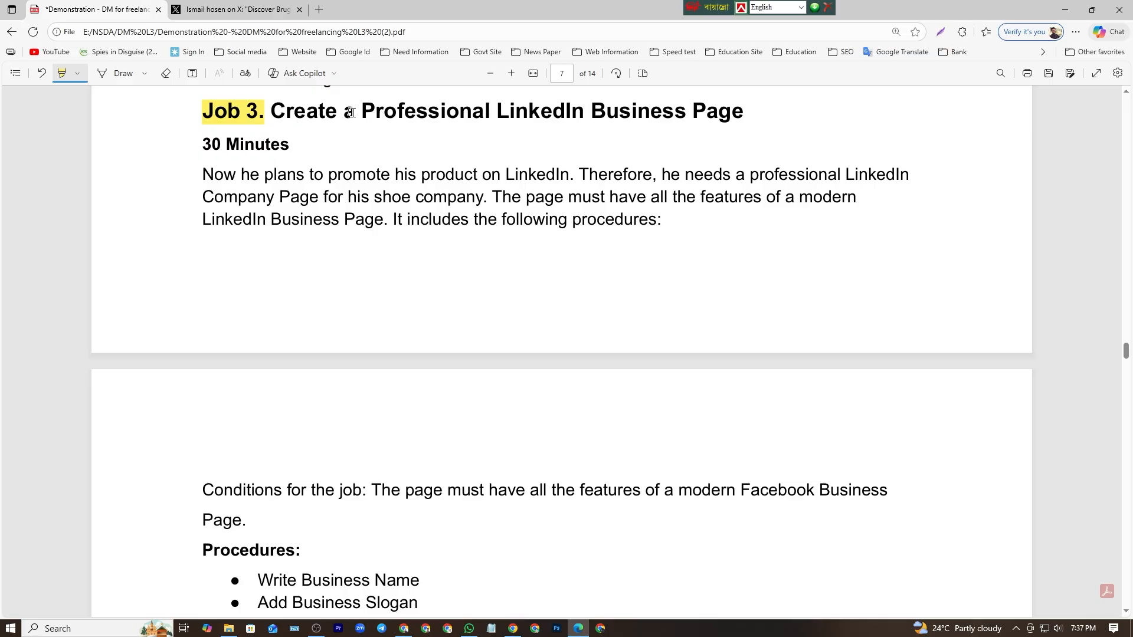
drag(362, 110, 740, 109)
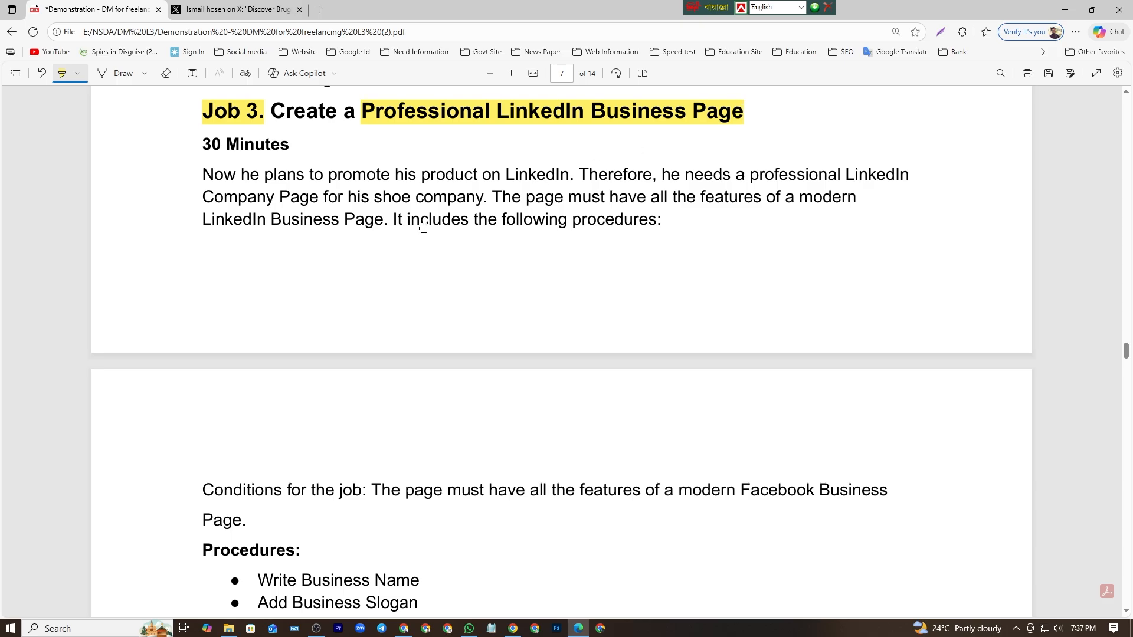
scroll(415, 264, down, 1)
scroll(415, 264, up, 1)
drag(572, 176, 417, 177)
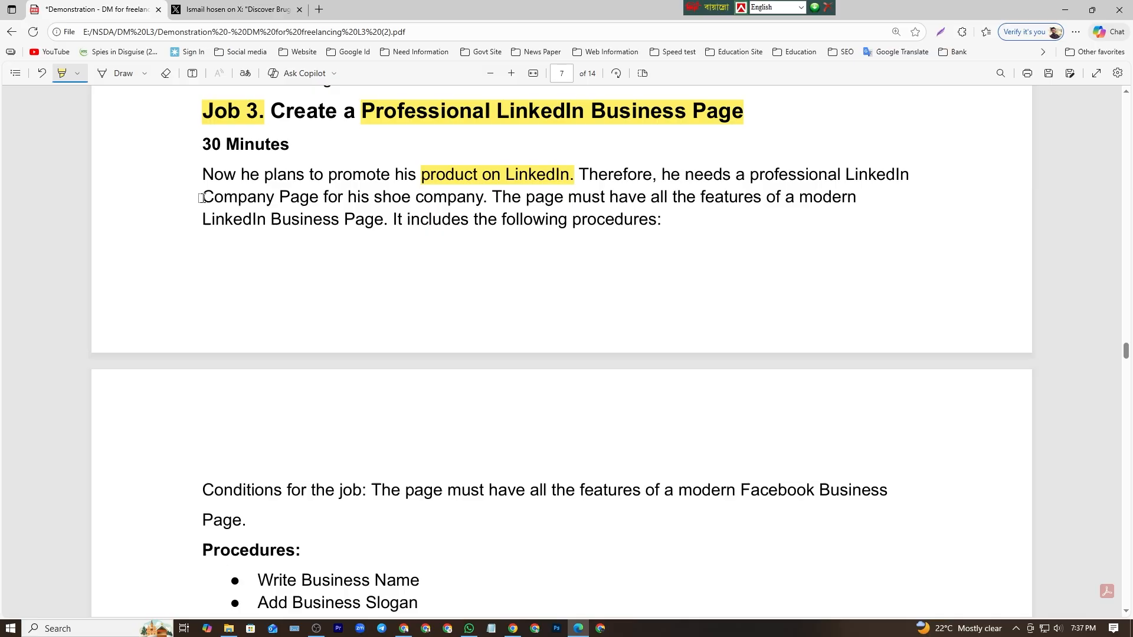
drag(201, 198, 475, 198)
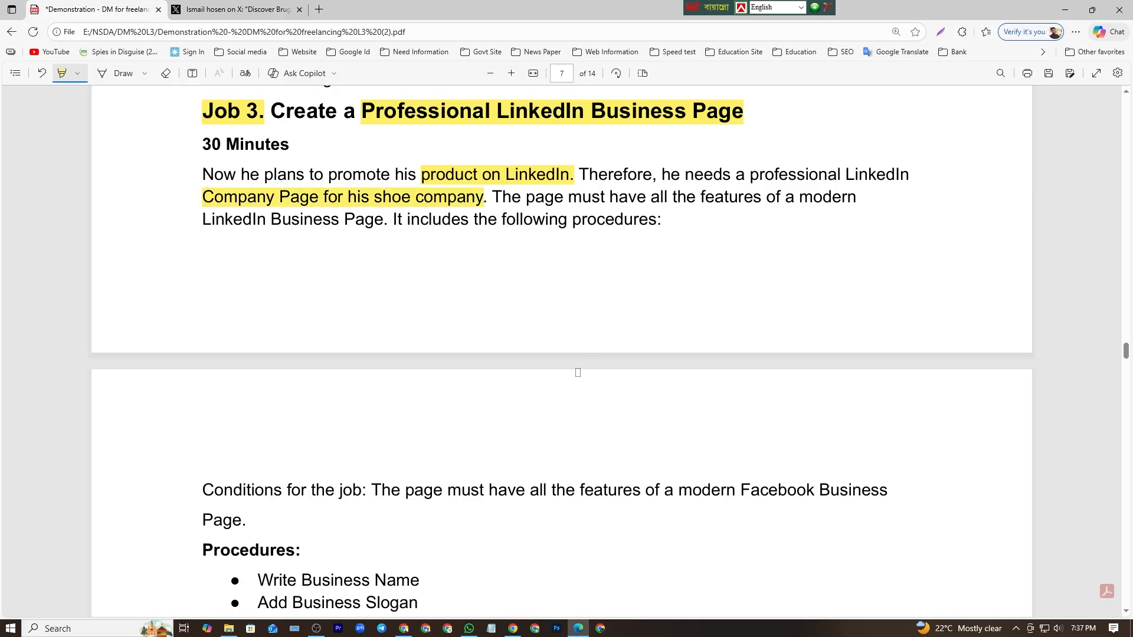
Highlight "Write Business Name" and "Add Business Slogan" in the Procedures list, going over each line twice
scroll(577, 372, down, 3)
scroll(213, 351, down, 2)
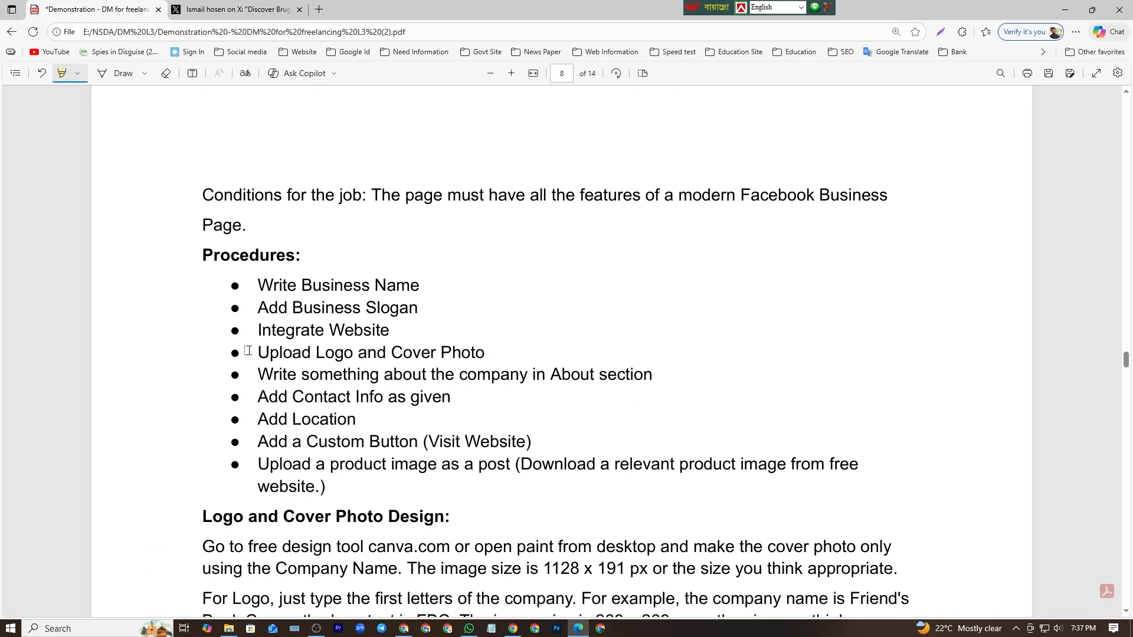
drag(260, 285, 411, 286)
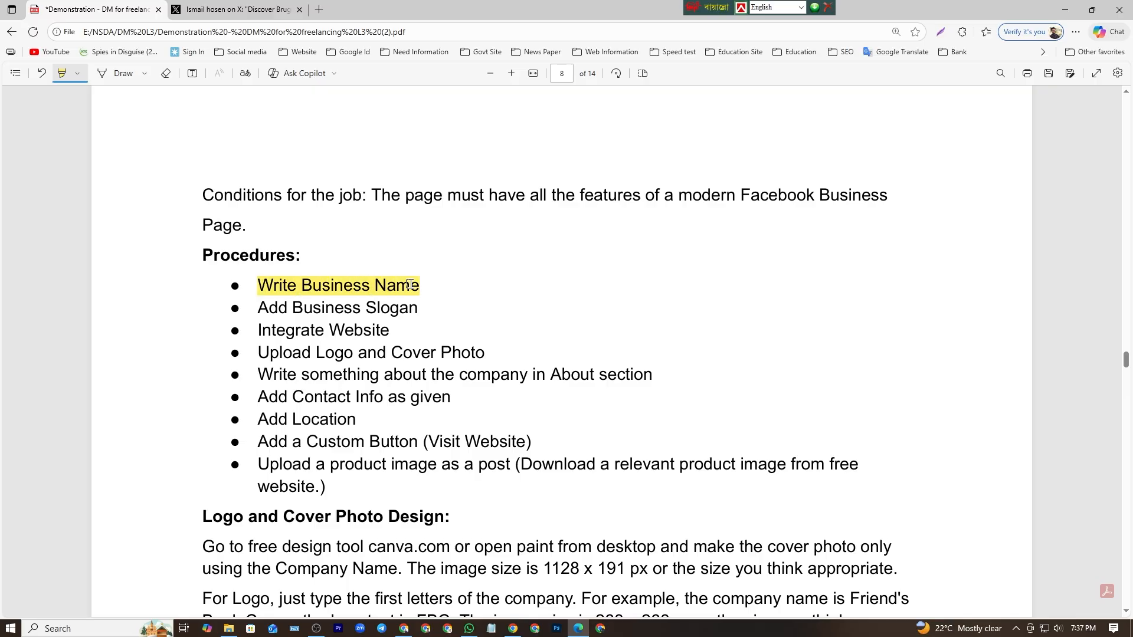
drag(259, 312, 420, 310)
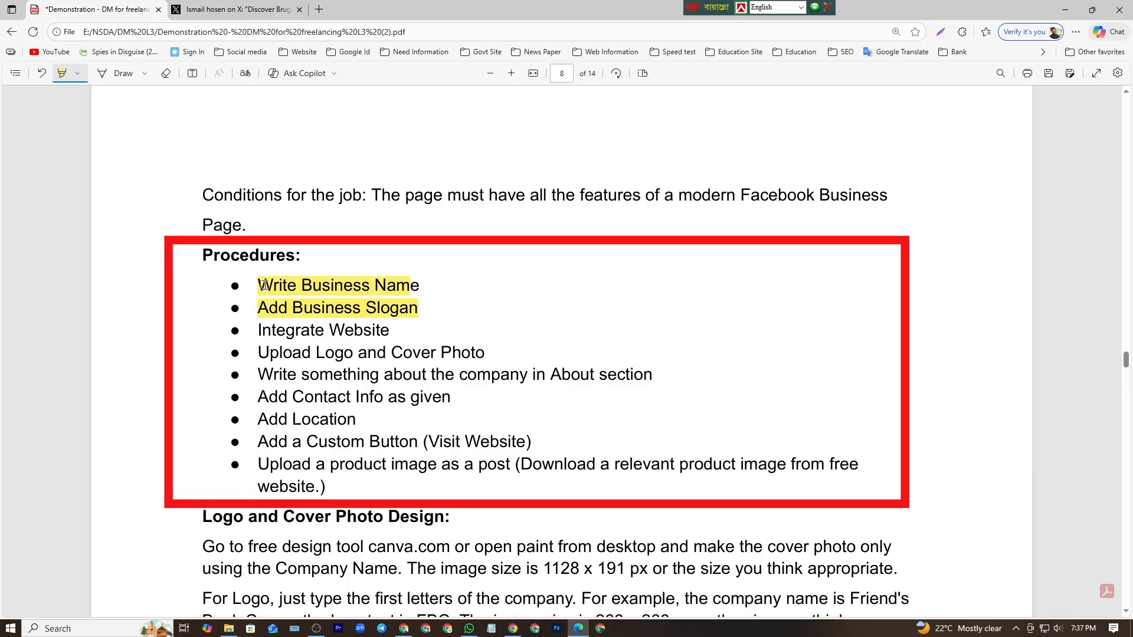
drag(264, 285, 425, 288)
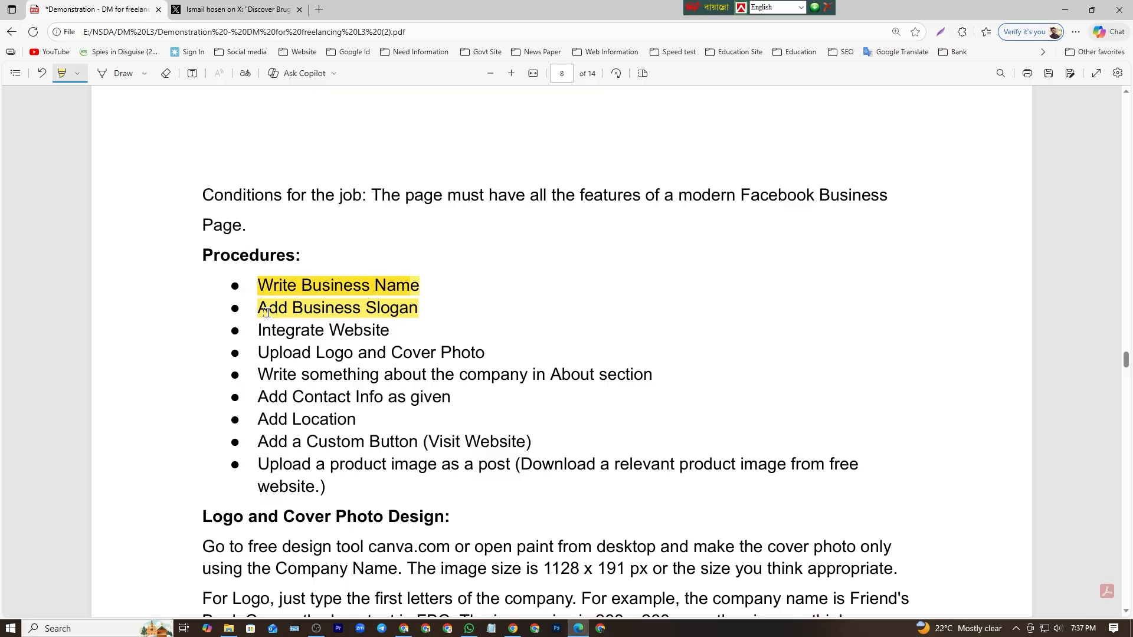
drag(262, 311, 413, 315)
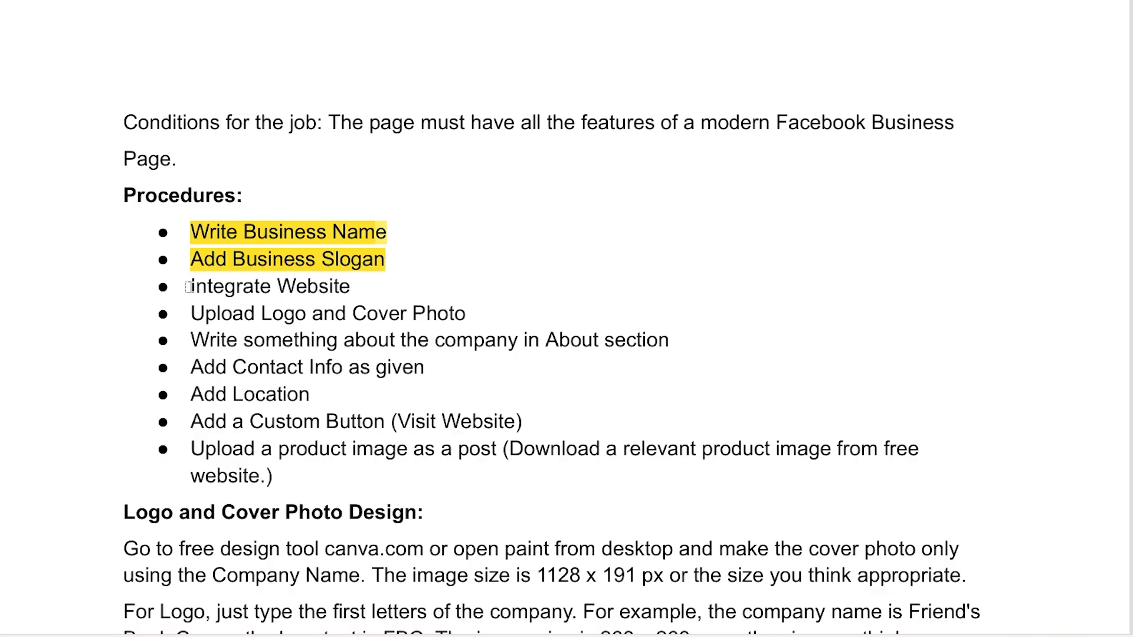
Highlight the procedures for integrating the website, uploading logo and cover photo, writing about the company, and adding contact info
drag(191, 286, 356, 285)
click(333, 288)
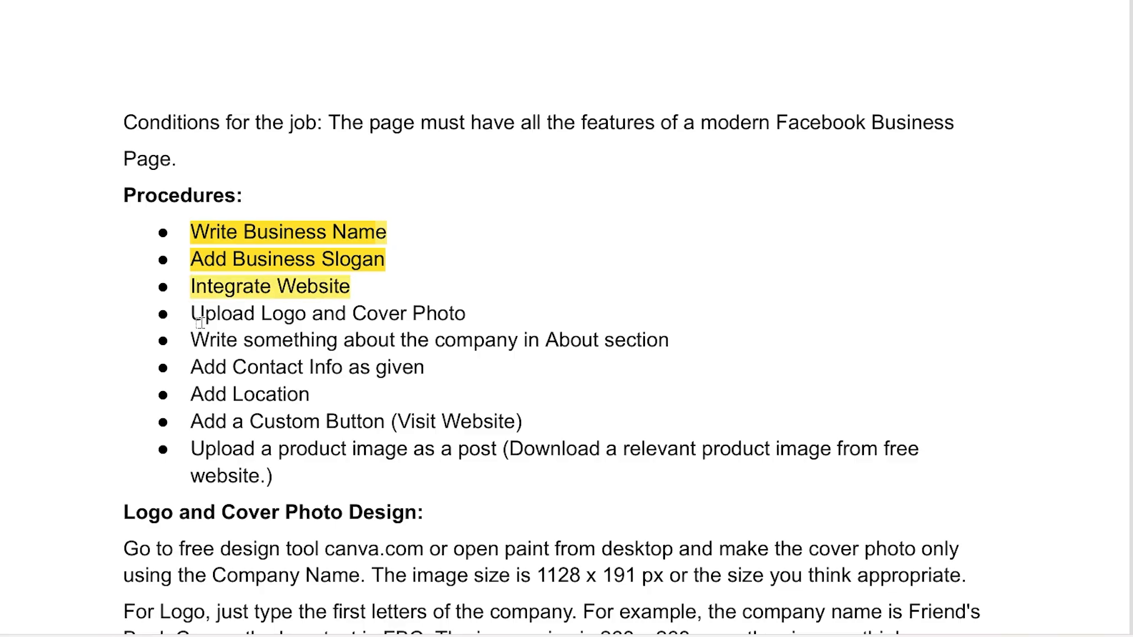
drag(191, 313, 466, 313)
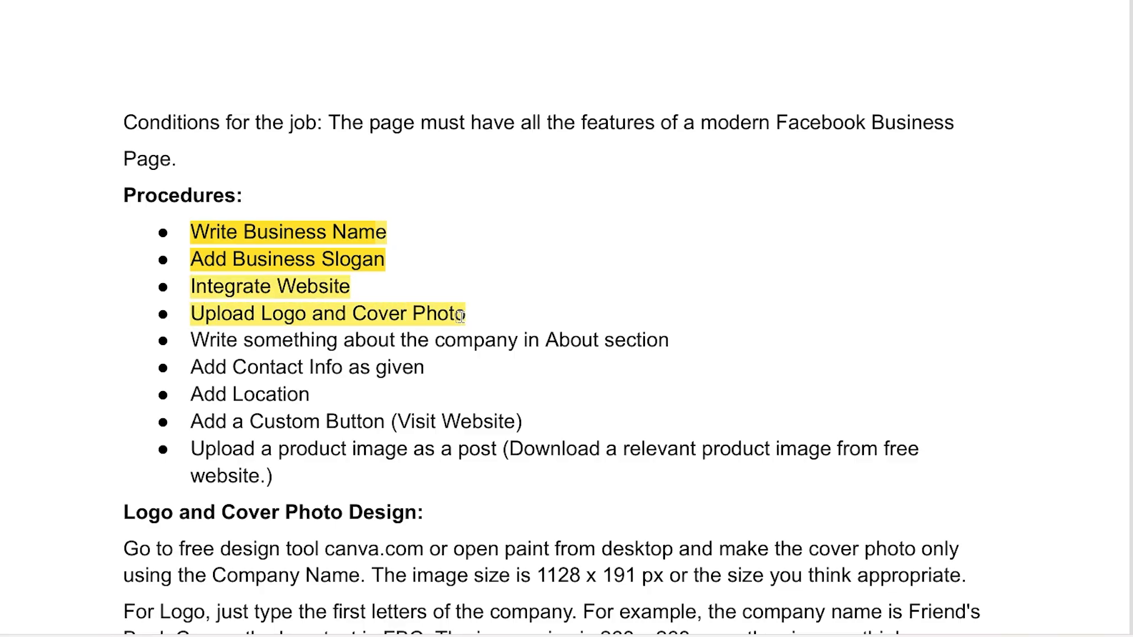
drag(155, 341, 485, 341)
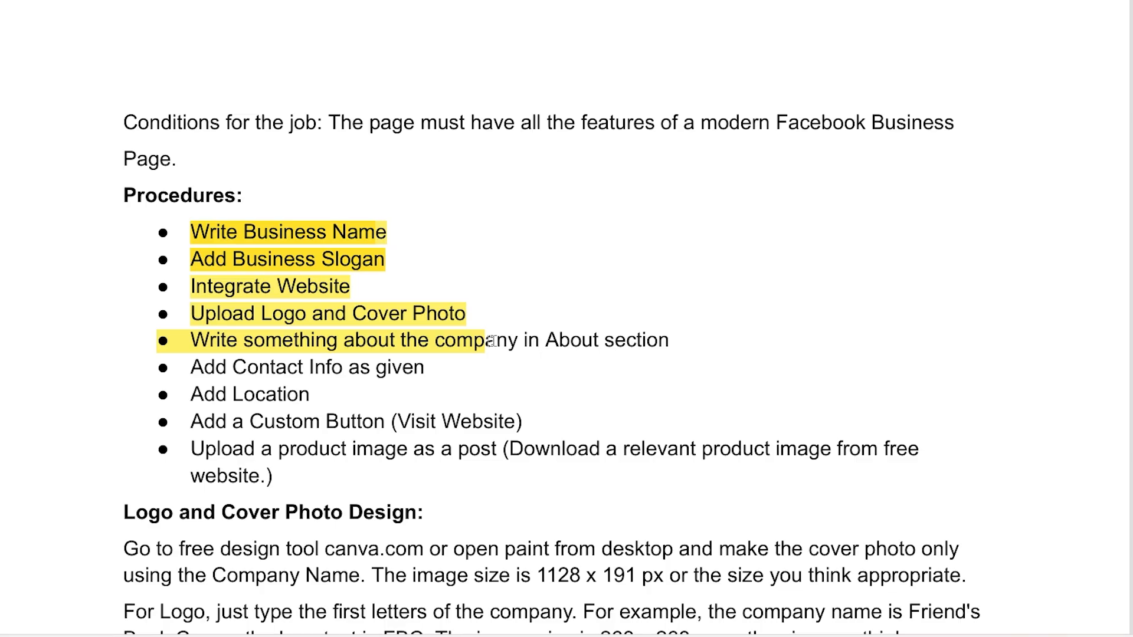
mouse_move(190, 367)
mouse_down()
mouse_move(429, 367)
mouse_move(419, 367)
mouse_up()
Highlight "The image size is 1128 x 191", "For Logo" and "268 x 268 px" in the Logo and Cover Photo Design section
scroll(369, 485, down, 3)
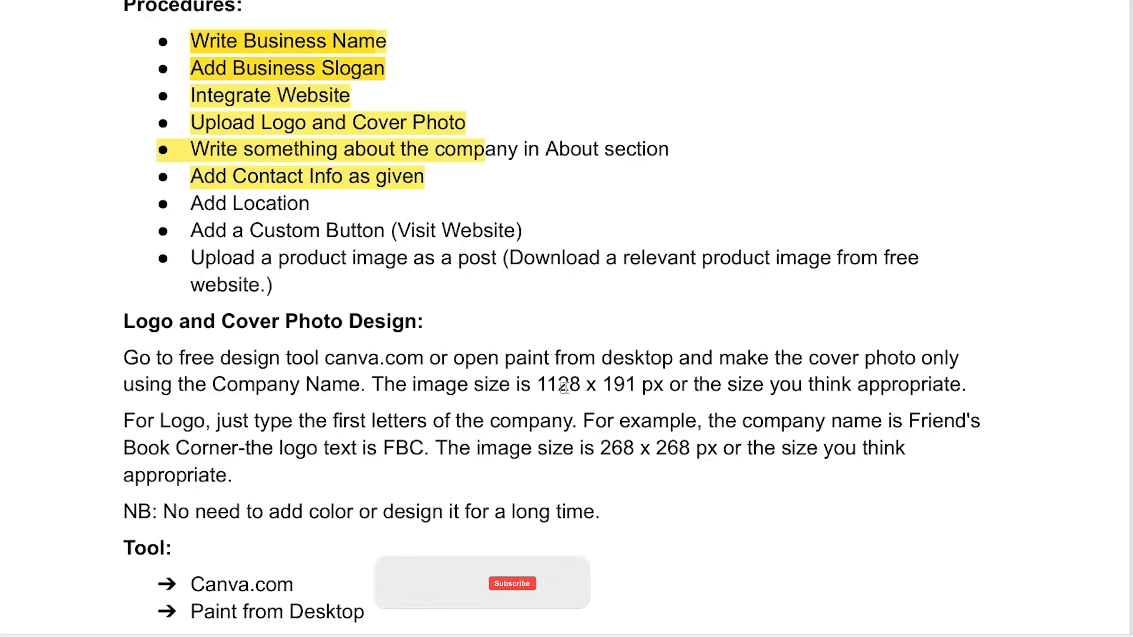
drag(372, 385, 631, 386)
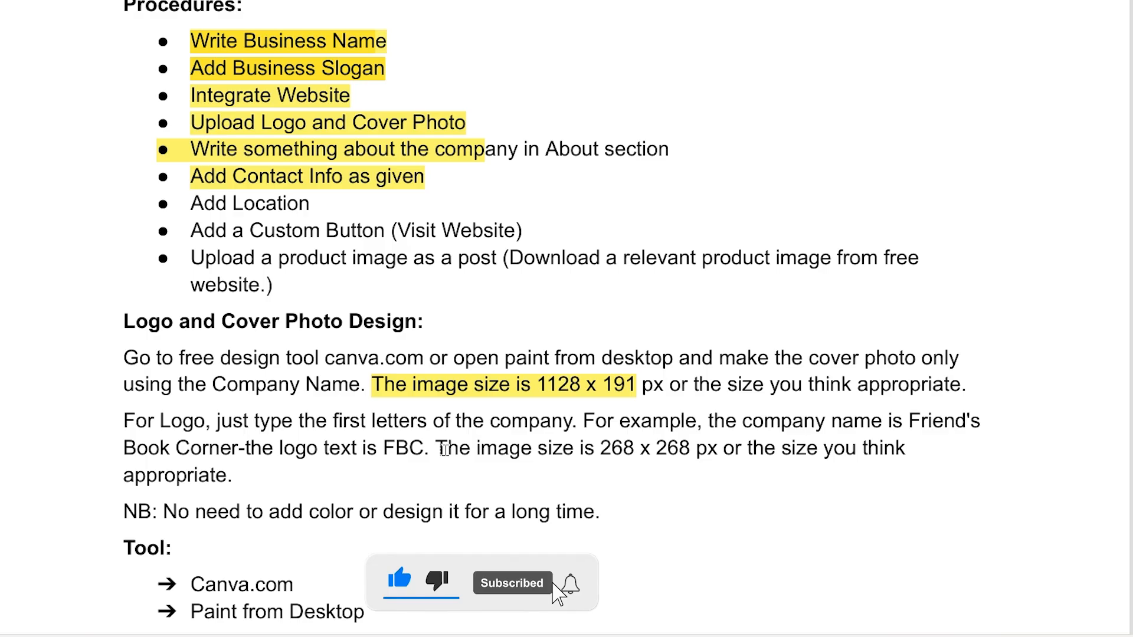
drag(123, 420, 206, 422)
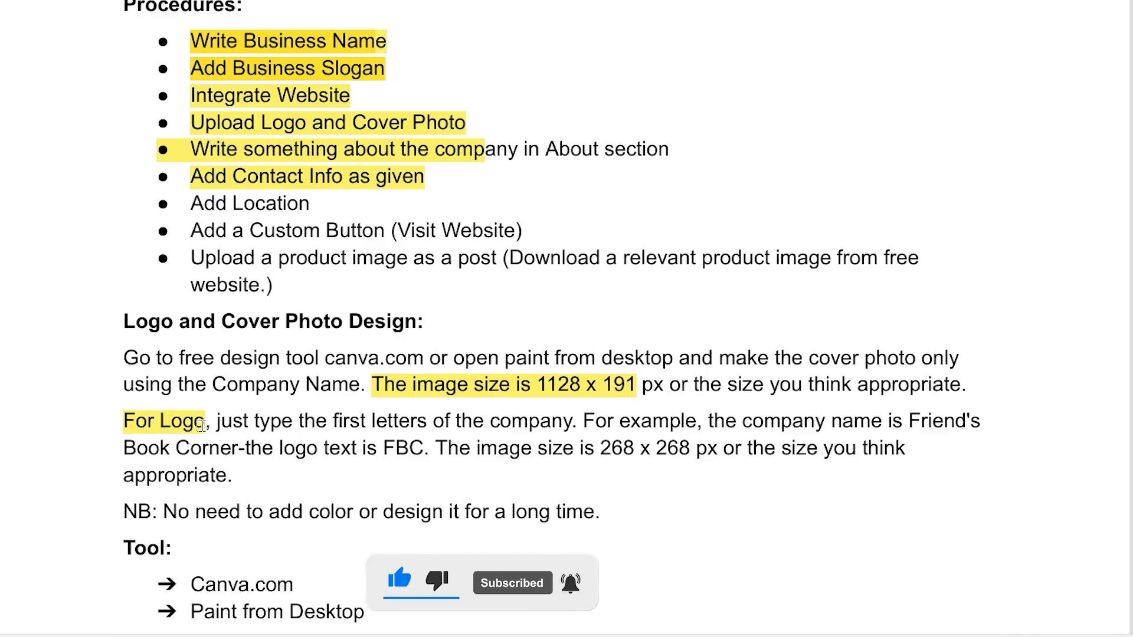
drag(598, 448, 721, 452)
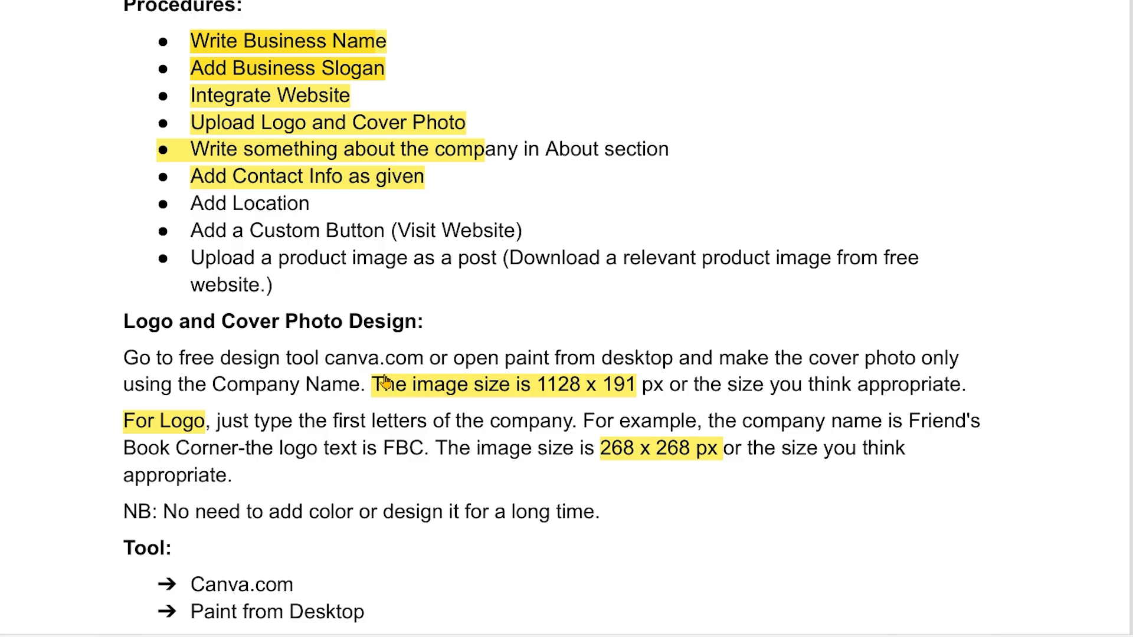
scroll(354, 545, down, 2)
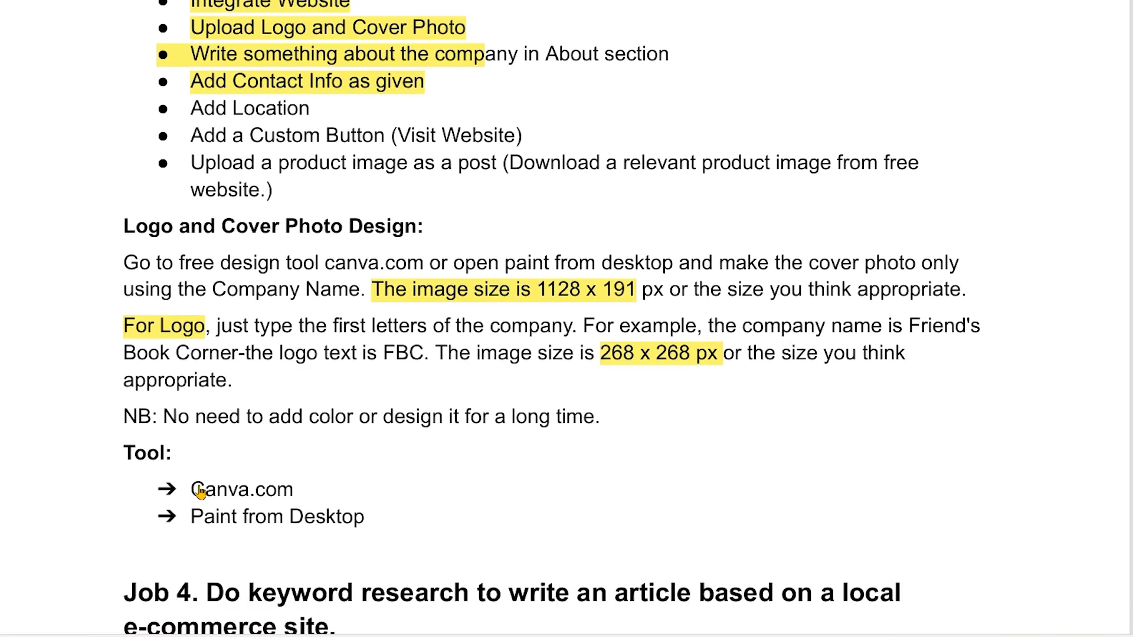
Switch to the LinkedIn profile page and show the For Business options
click(279, 492)
click(688, 4)
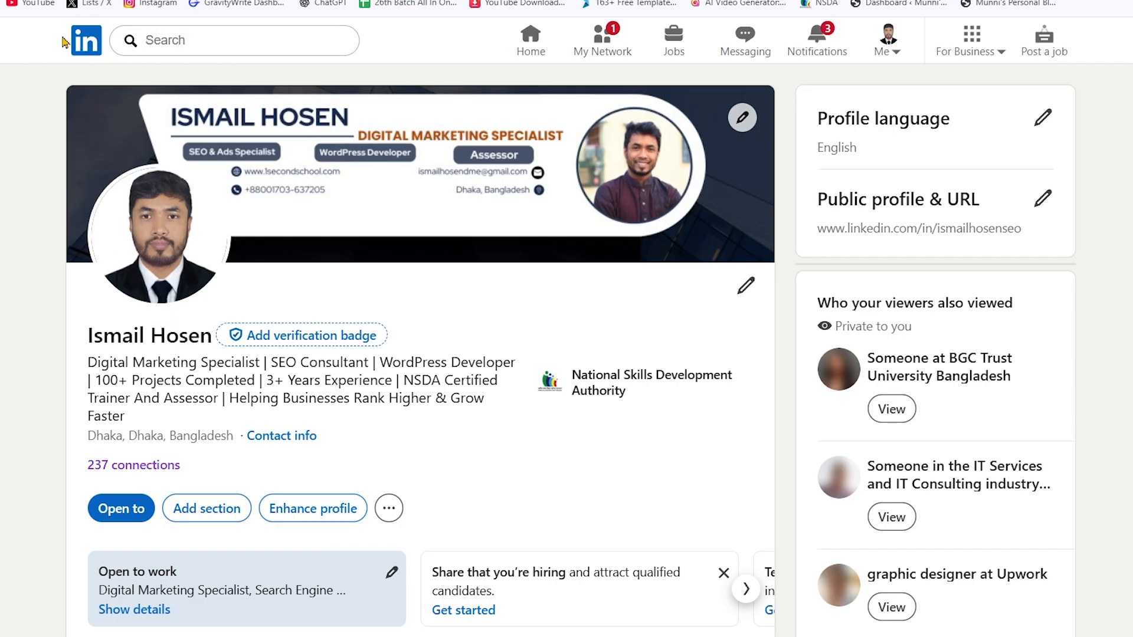
click(984, 53)
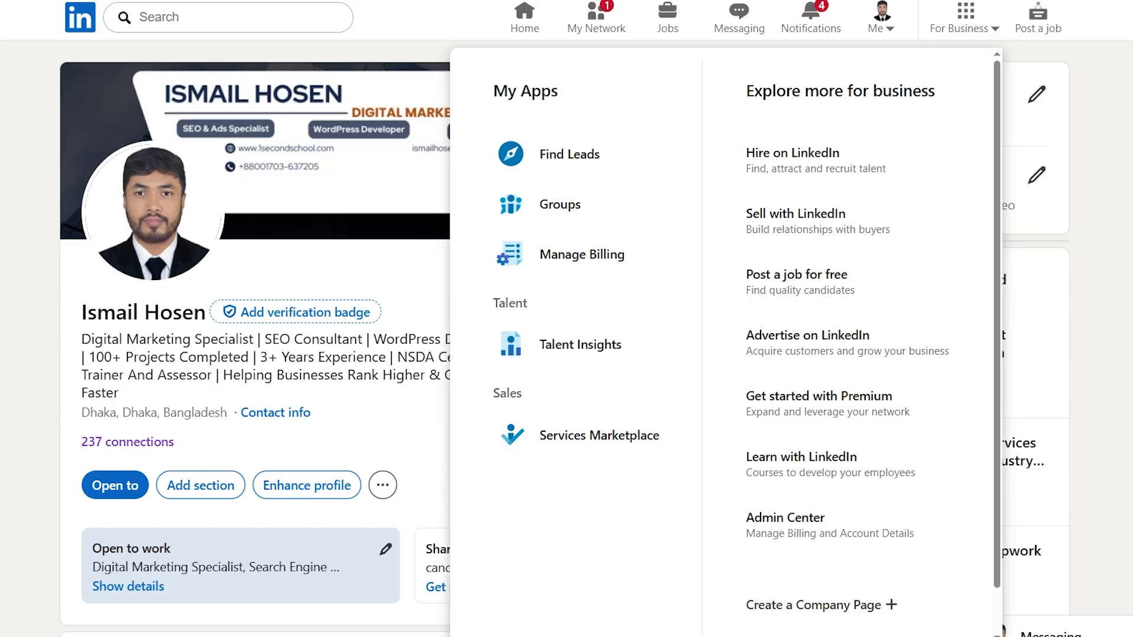
Capture the LinkedIn business options and mark Groups and Create a Company Page with red boxes and arrows
key(Print)
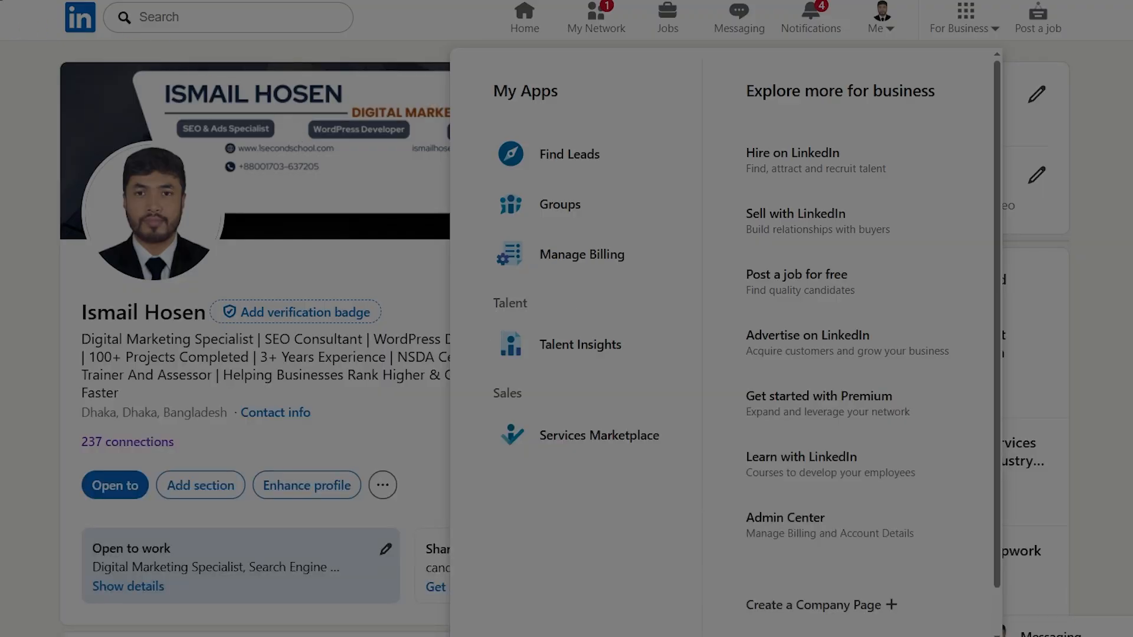
drag(0, 4, 1099, 636)
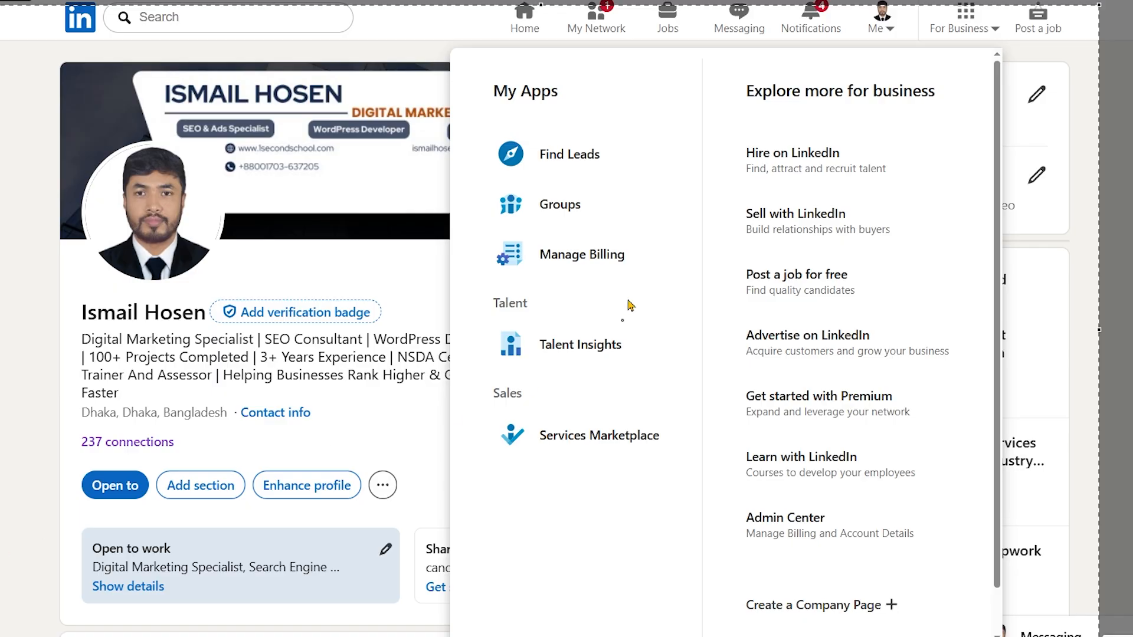
drag(489, 187, 615, 226)
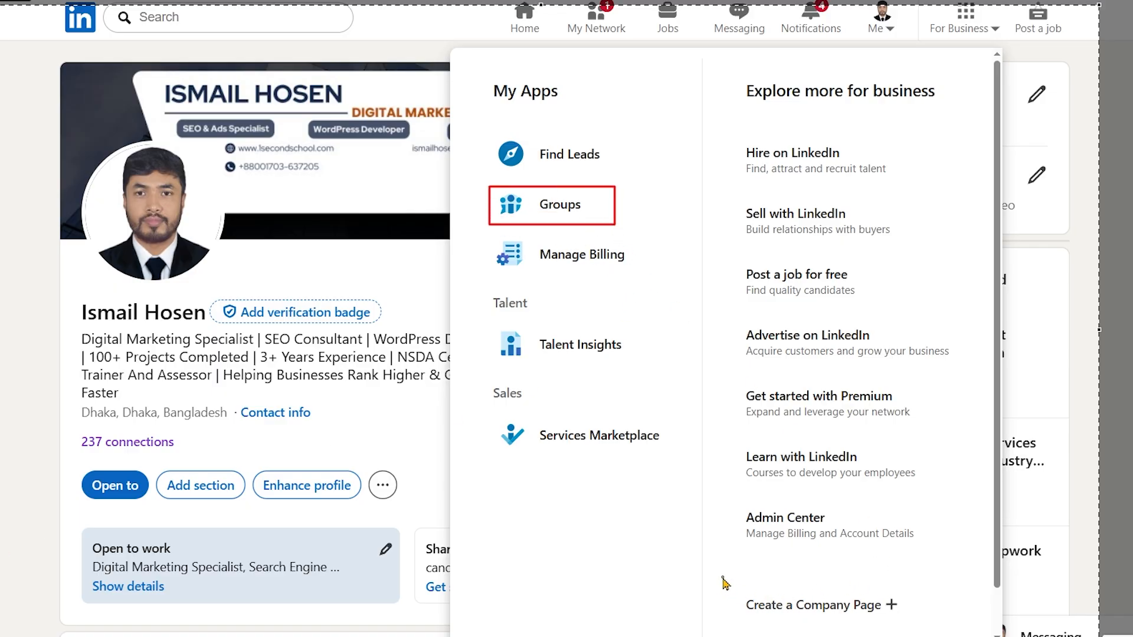
mouse_move(722, 577)
mouse_down()
mouse_move(903, 636)
mouse_move(932, 633)
mouse_up()
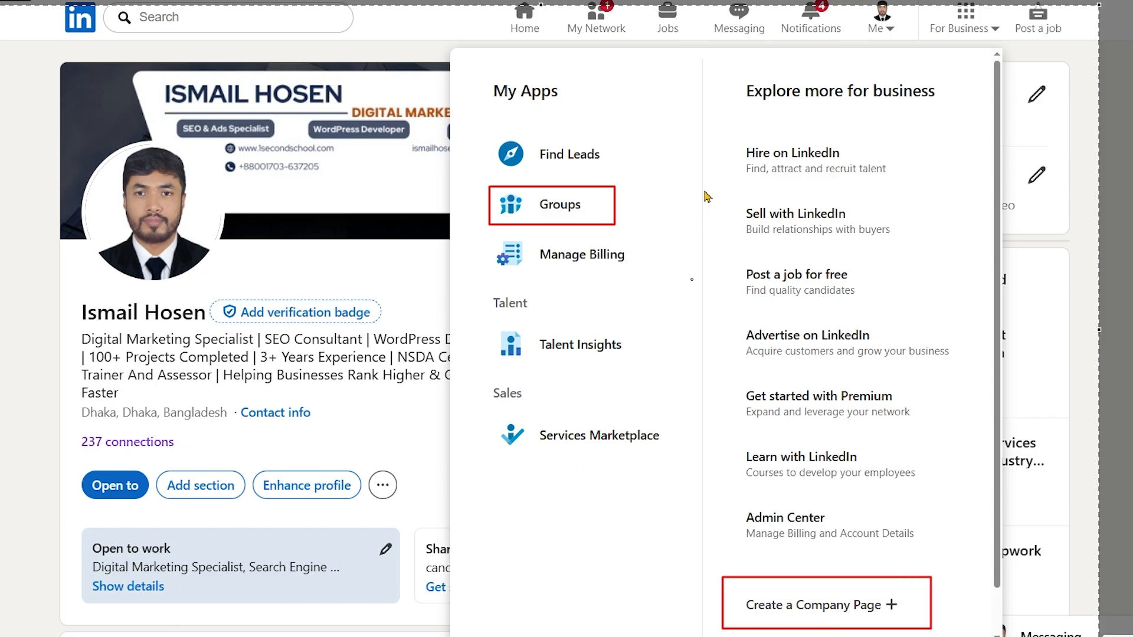
mouse_move(708, 66)
mouse_down()
mouse_move(662, 200)
mouse_move(617, 200)
mouse_up()
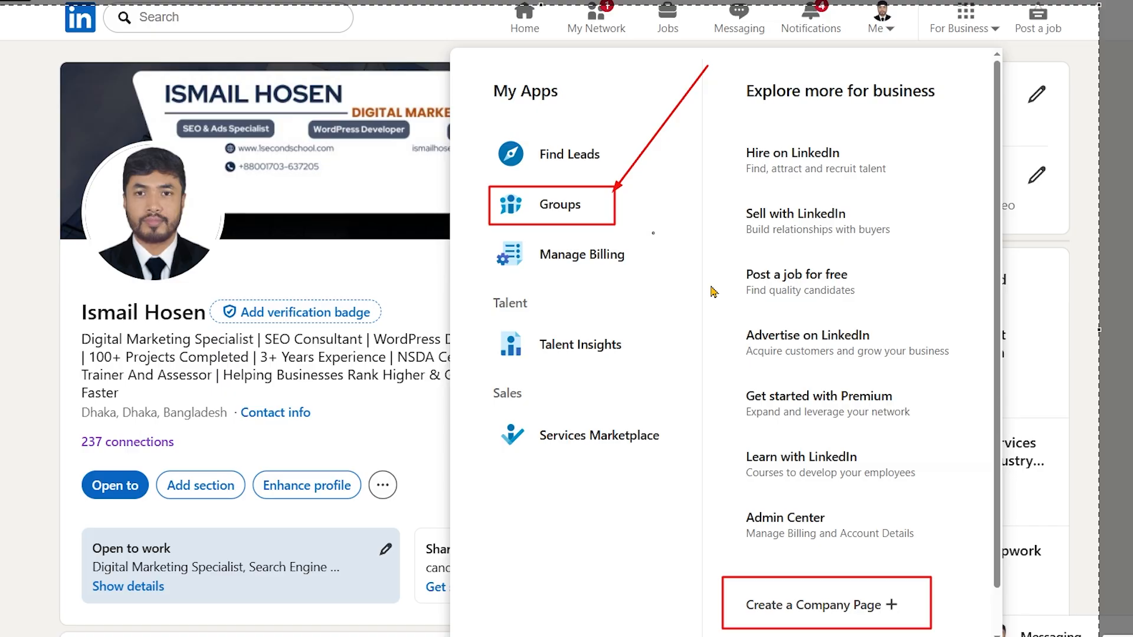
drag(549, 519, 716, 581)
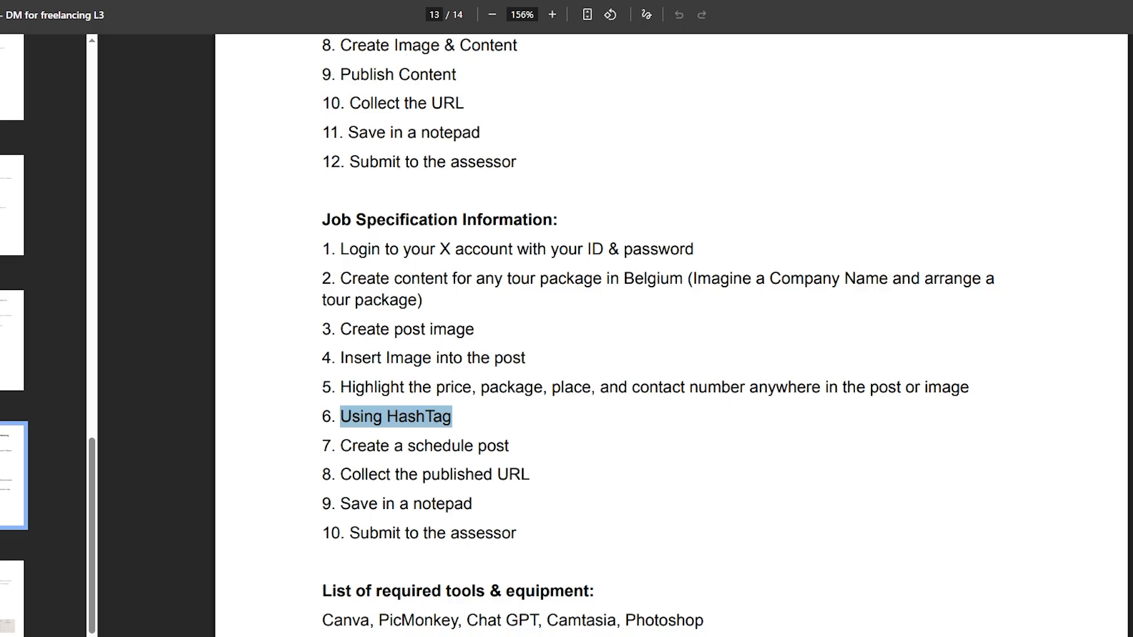
Return to the Job 3 heading in the assignment PDF and highlight "Business Page" again
scroll(545, 307, up, 5)
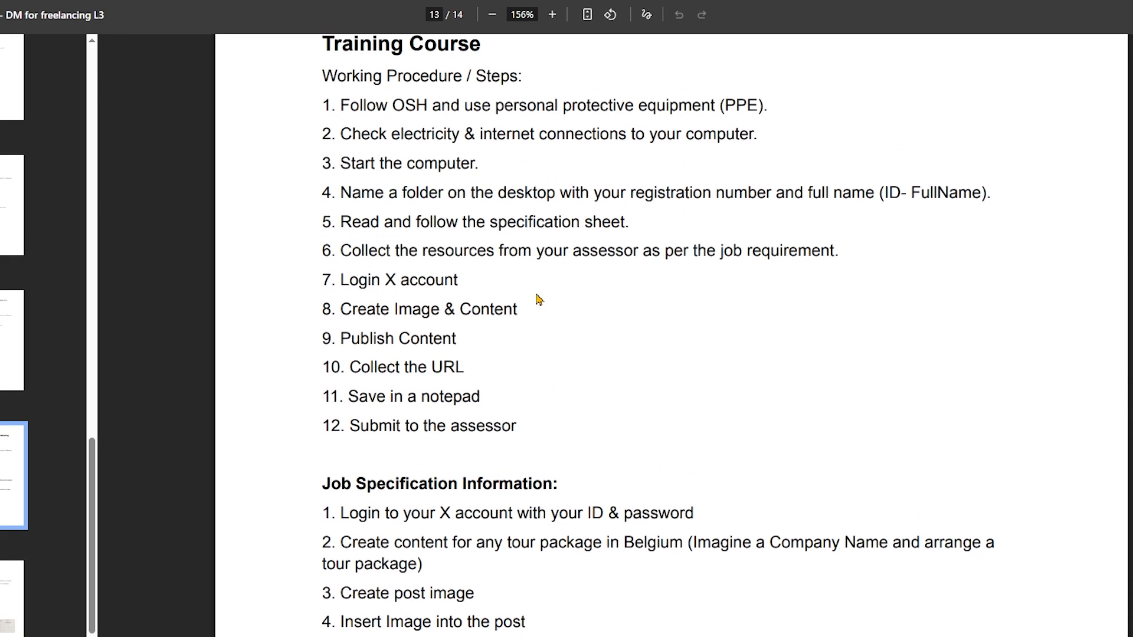
scroll(587, 498, down, 6)
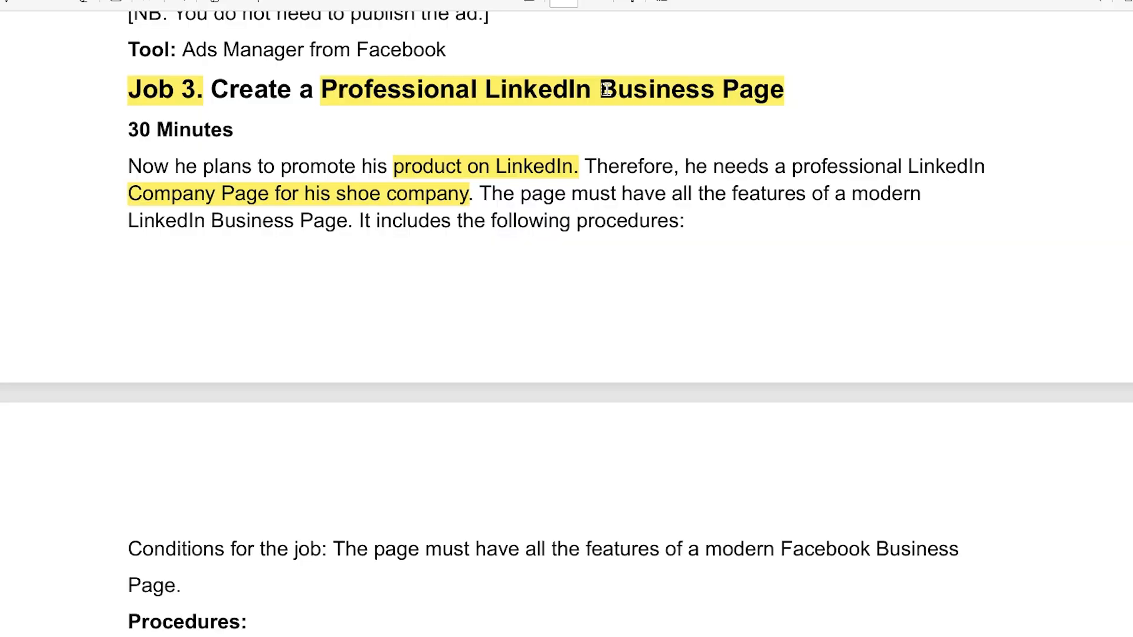
drag(600, 90, 770, 101)
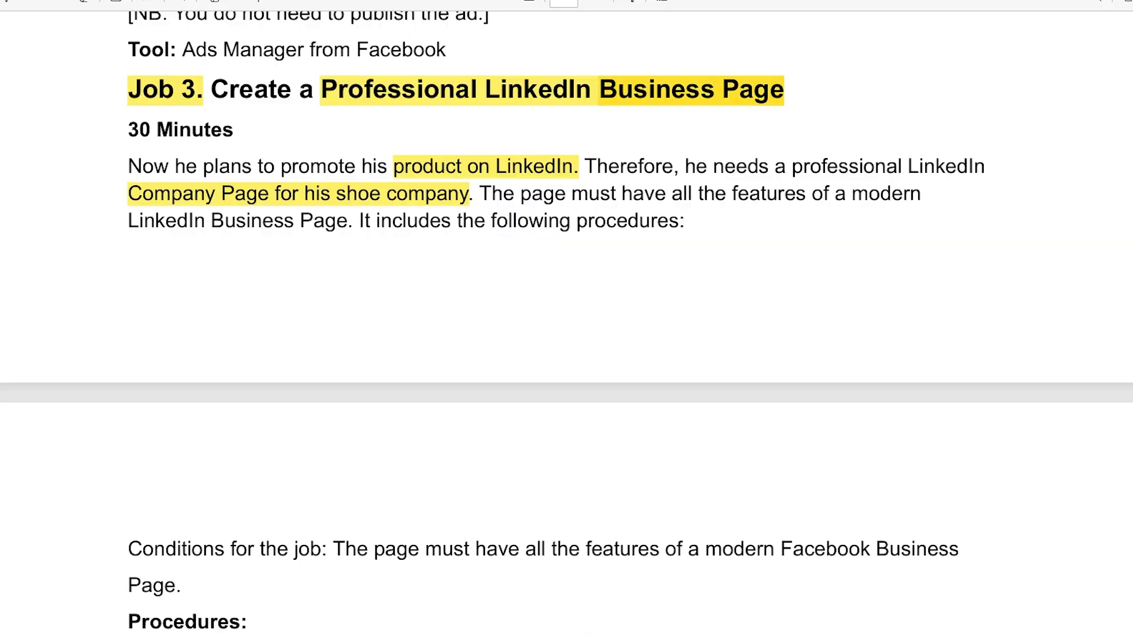
Switch to LinkedIn's Groups page and look through the joined groups and the pending join requests
click(505, 633)
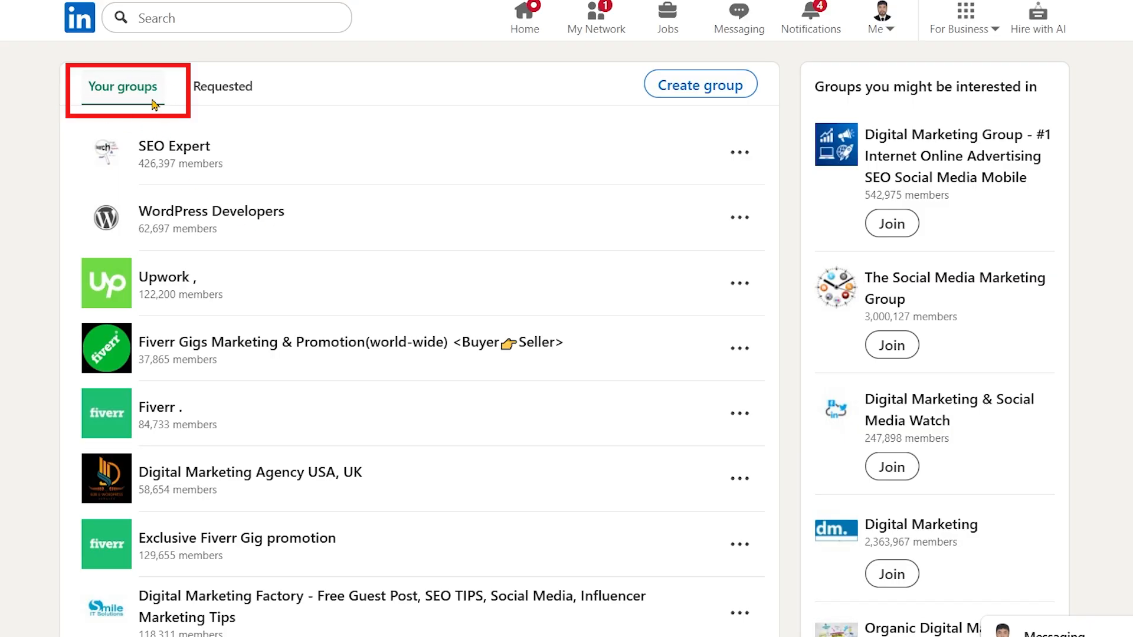
scroll(306, 556, down, 5)
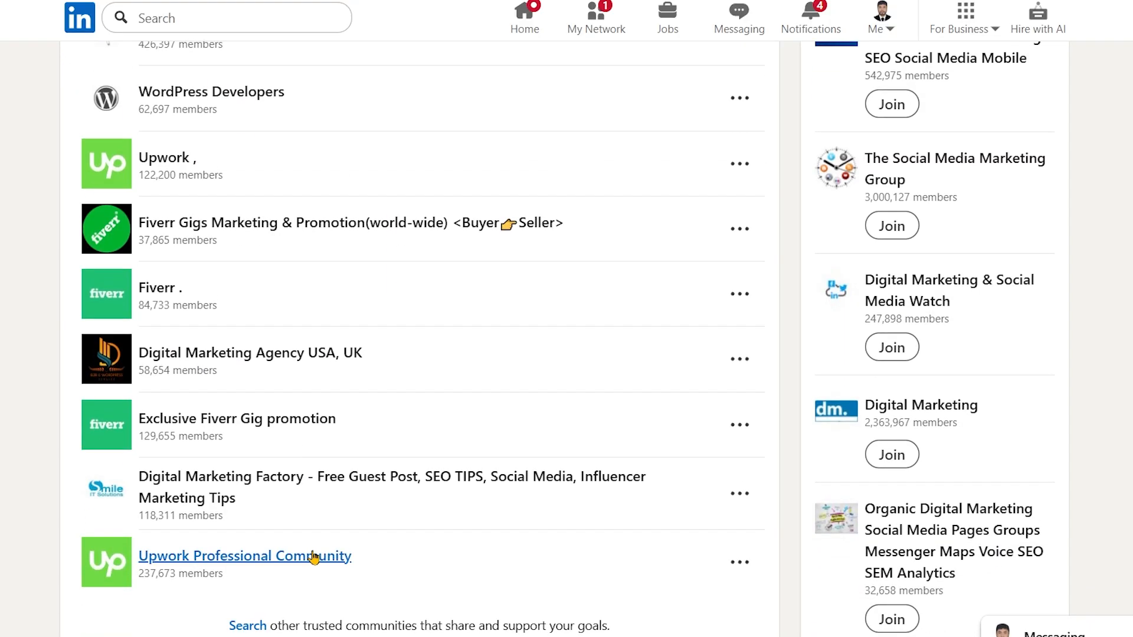
scroll(316, 561, up, 5)
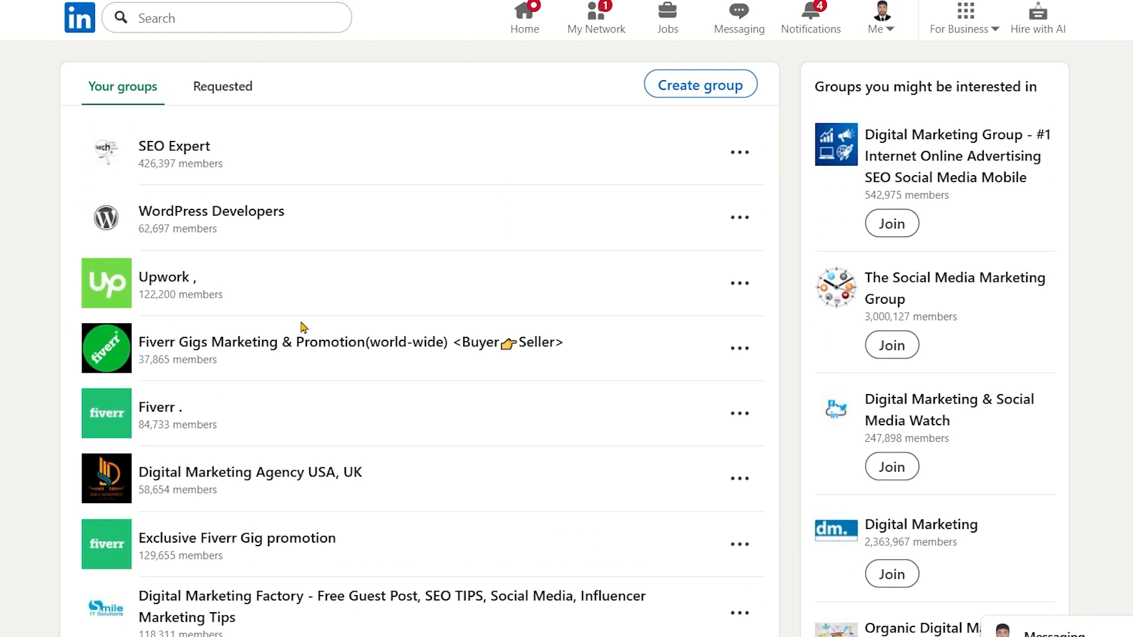
click(239, 86)
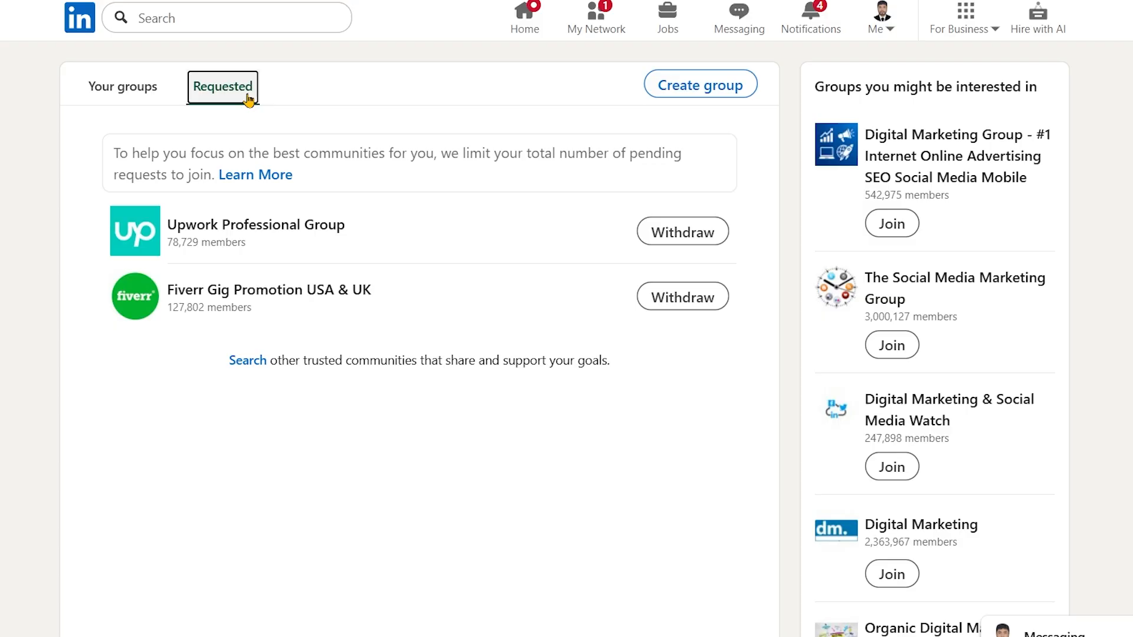
click(121, 88)
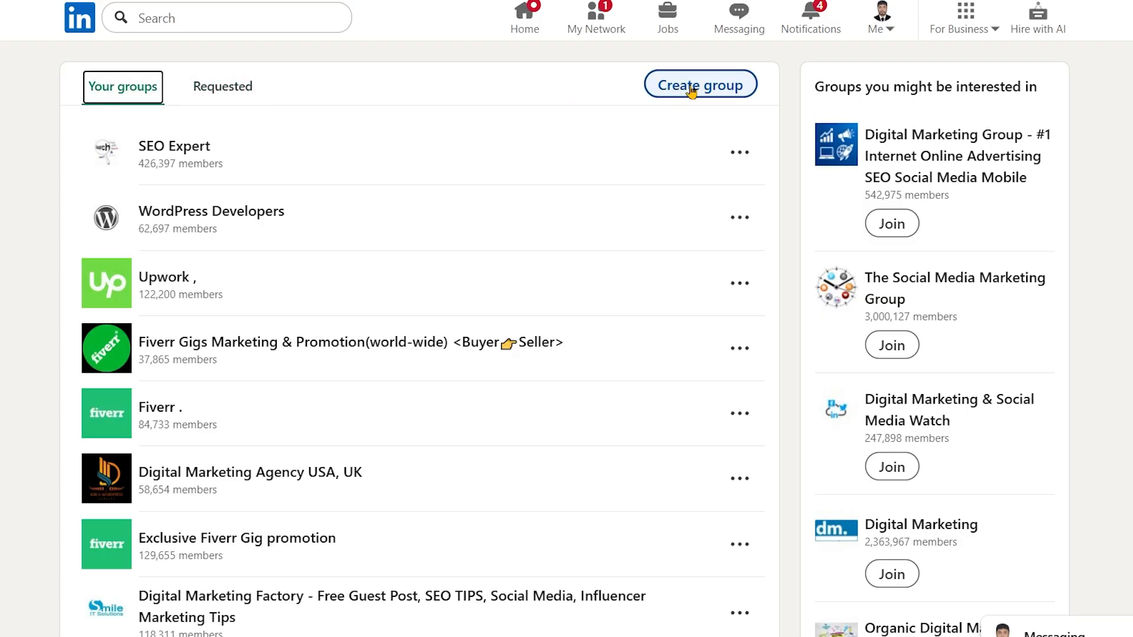
Start creating a new group and upload the Gg_U-cfbAAAKA3z image as its cover photo
click(687, 88)
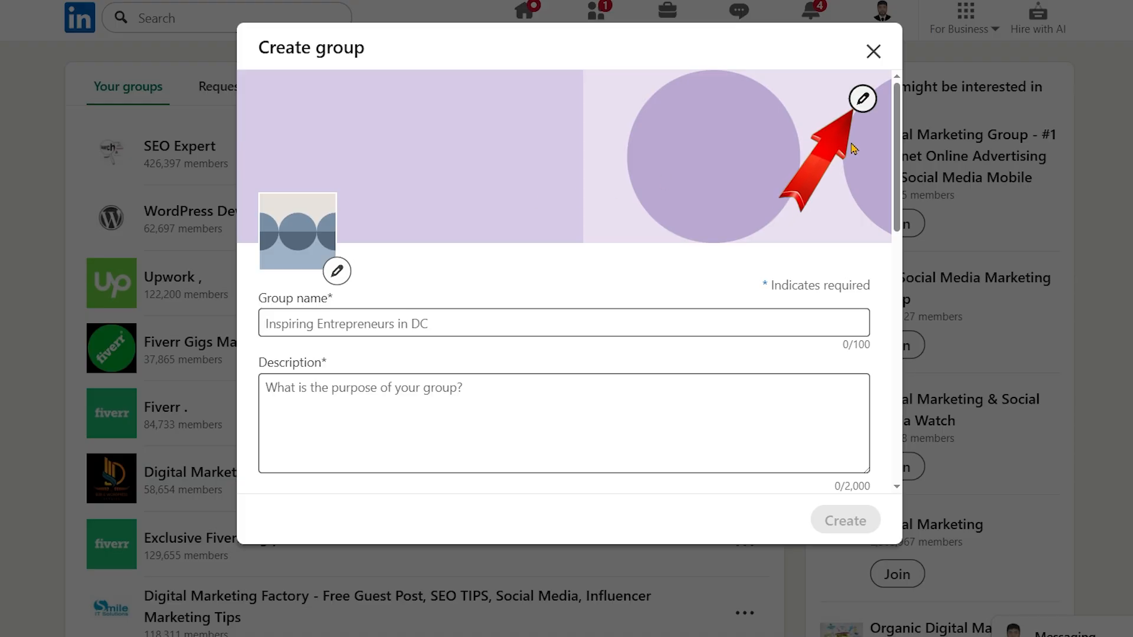
click(863, 100)
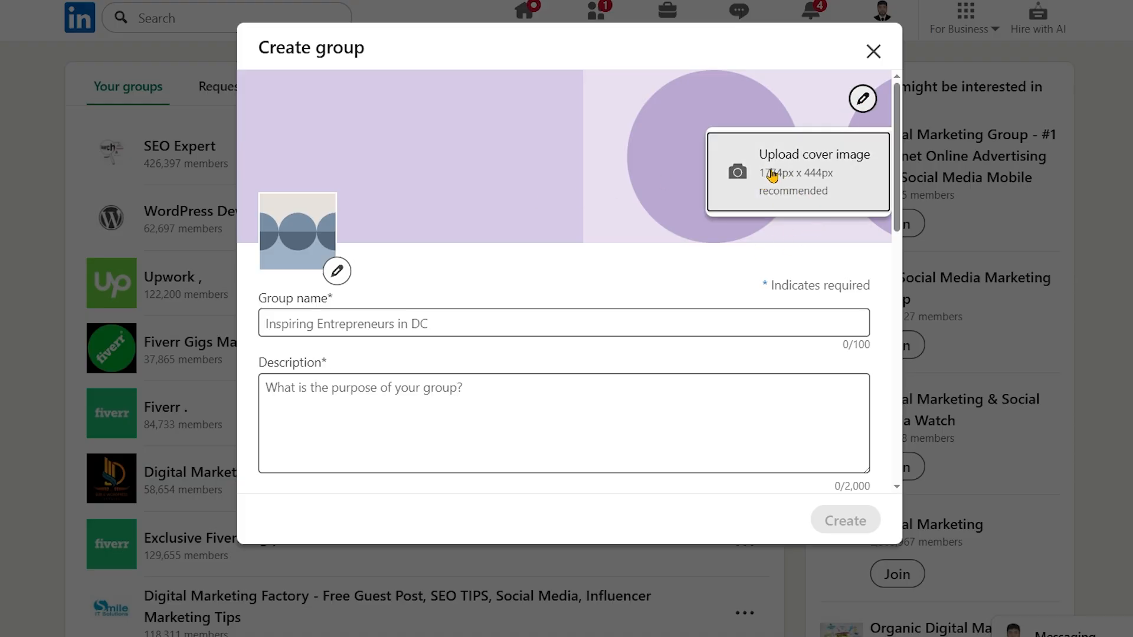
click(810, 197)
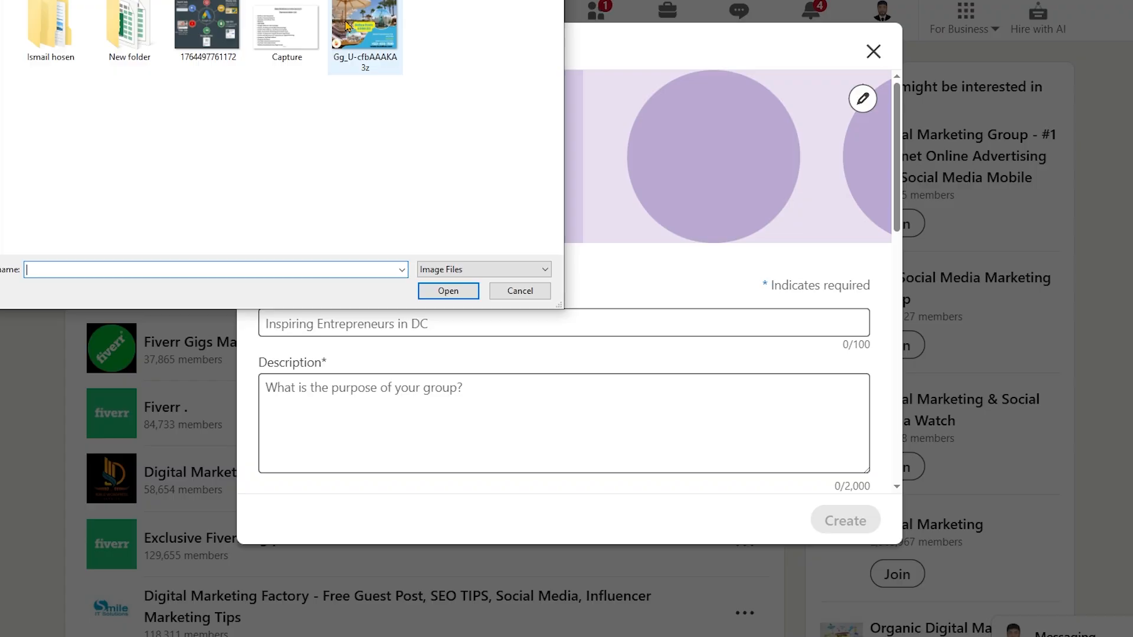
double_click(371, 25)
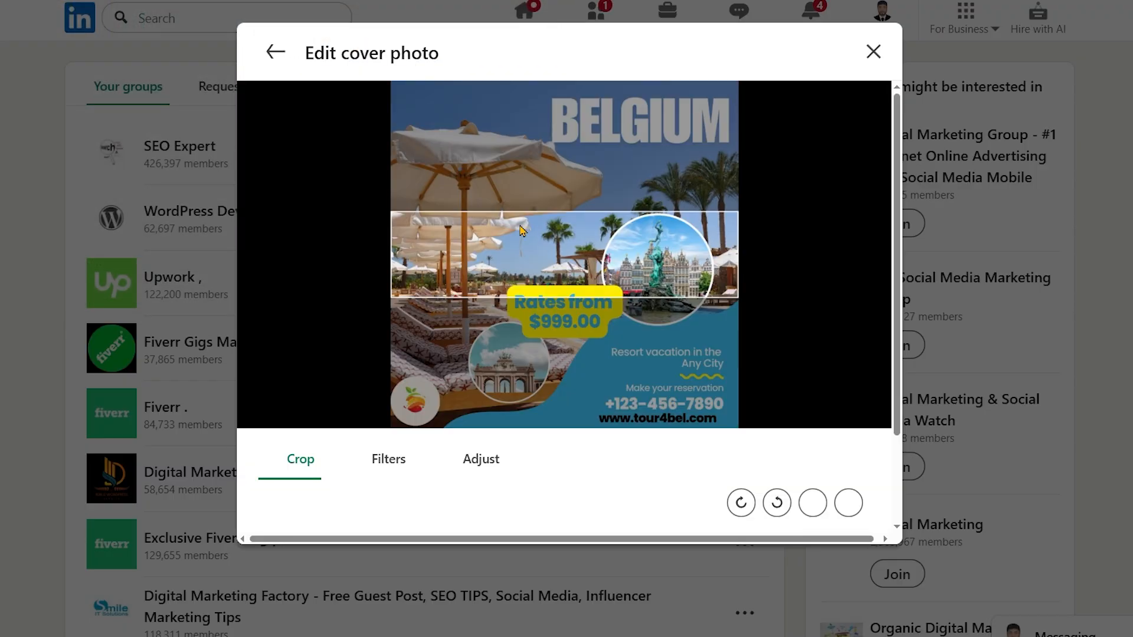
Reposition the cover photo so the crop shows the BELGIUM heading, view the brightness adjustment, and apply the photo
drag(522, 226, 522, 350)
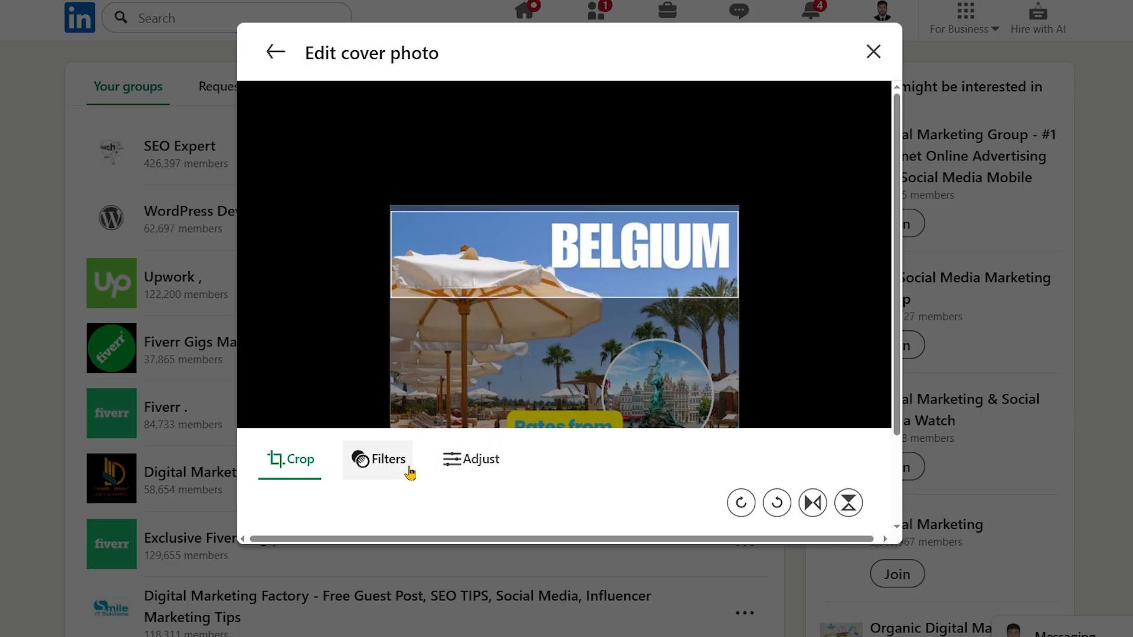
click(464, 460)
scroll(561, 468, down, 1)
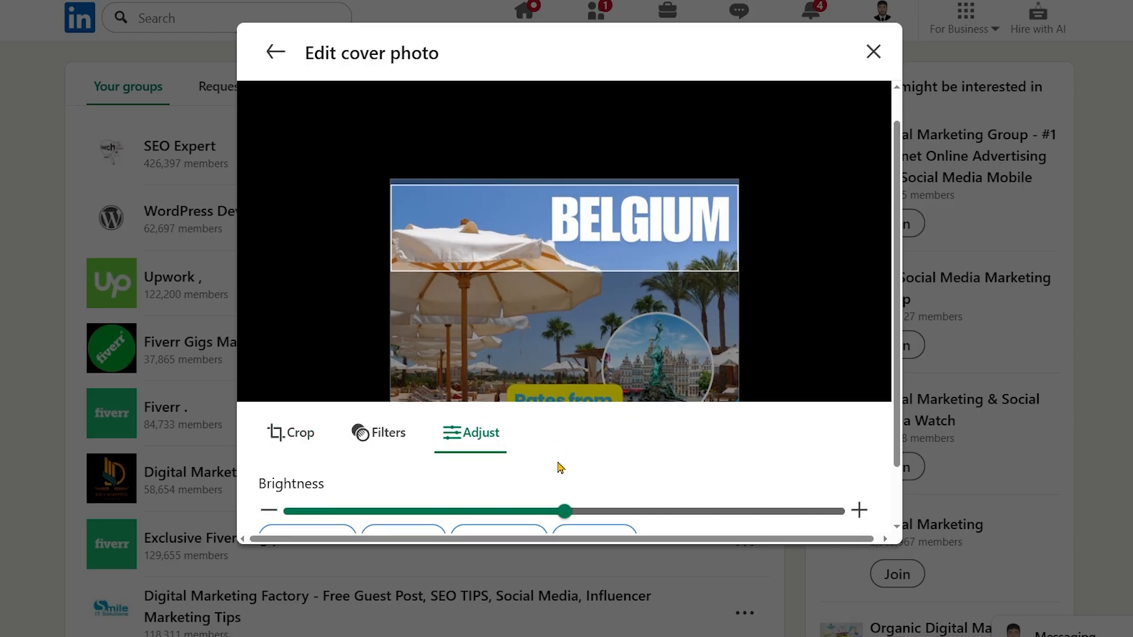
scroll(560, 468, down, 2)
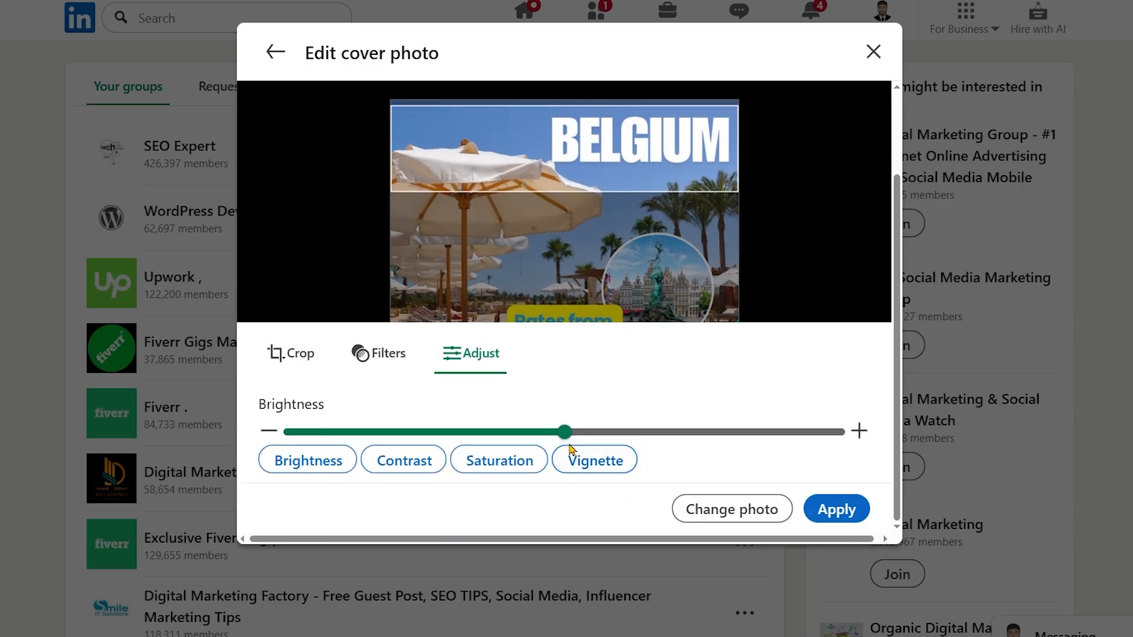
click(838, 511)
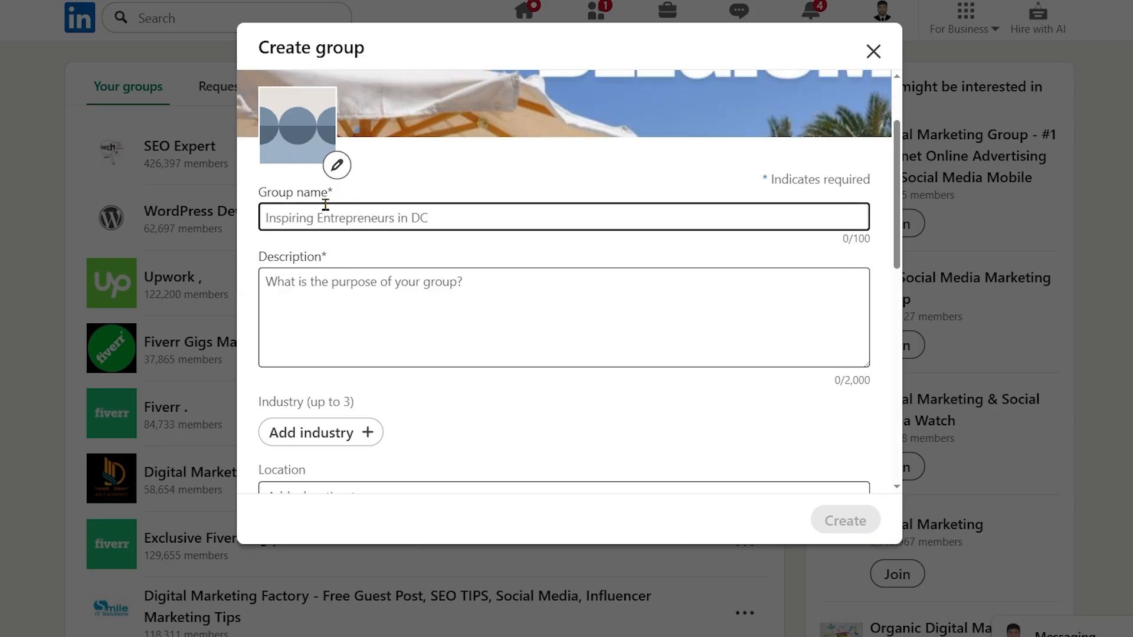
click(337, 172)
scroll(450, 236, up, 3)
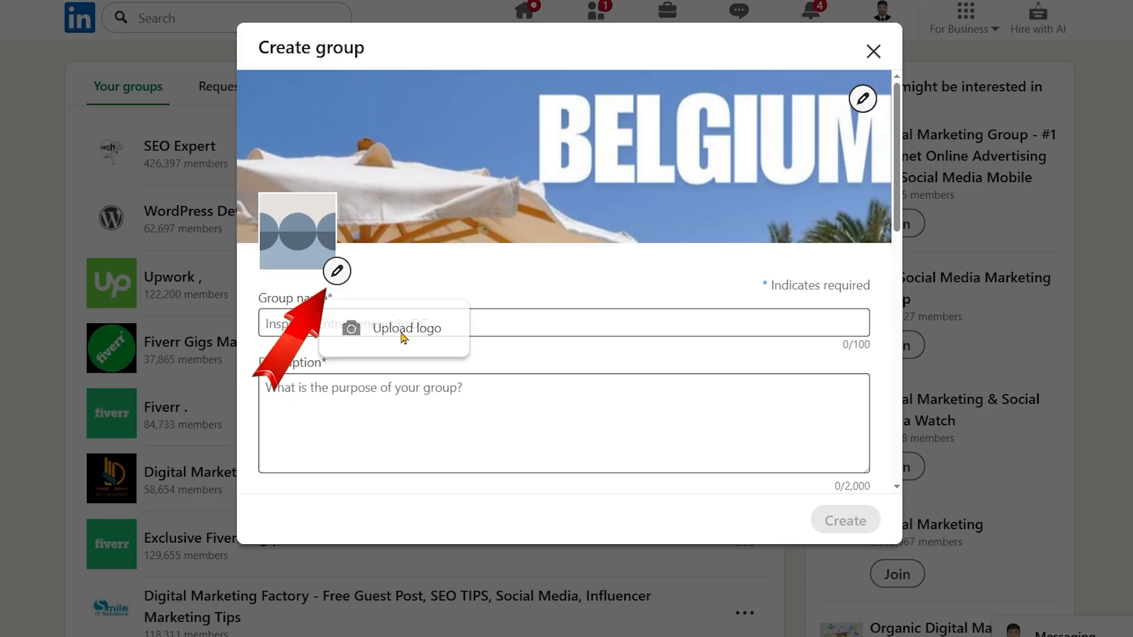
click(302, 256)
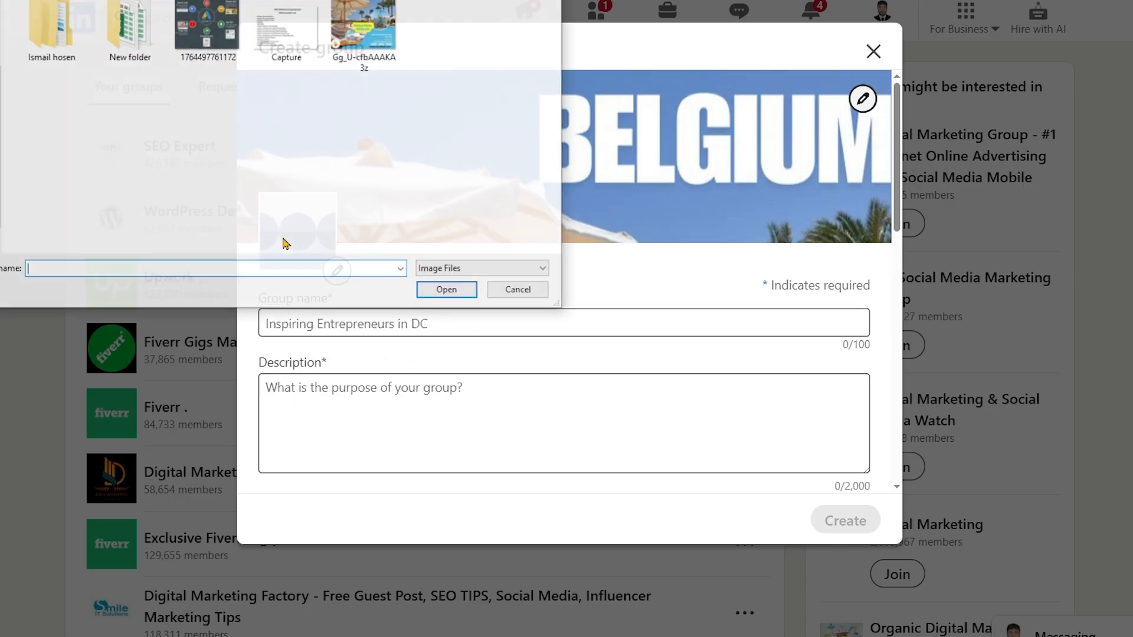
click(190, 10)
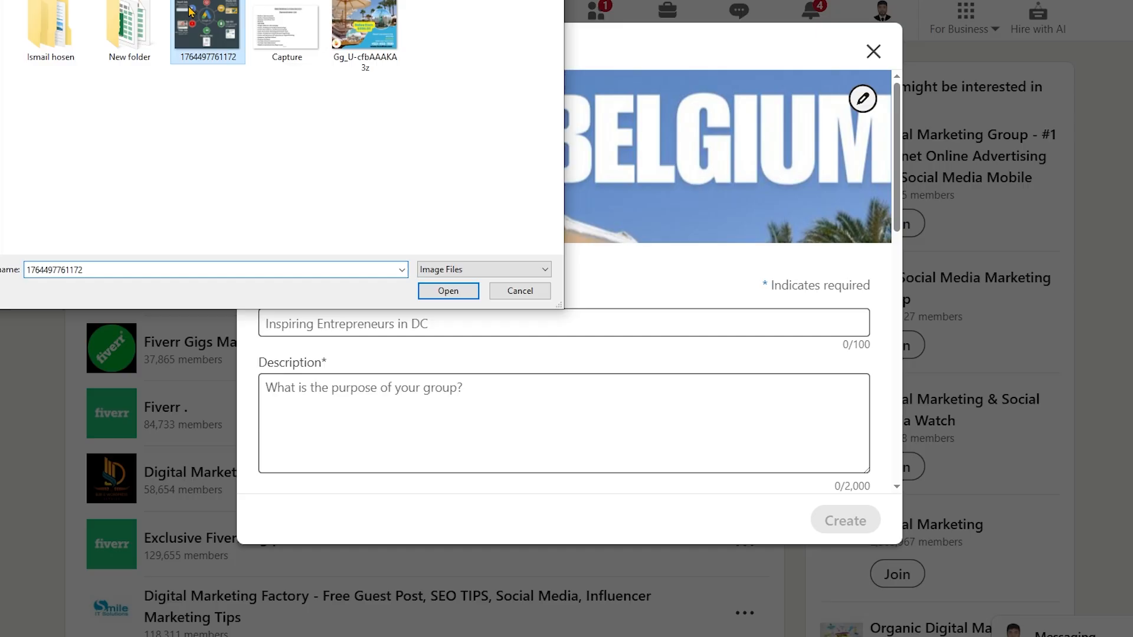
double_click(190, 10)
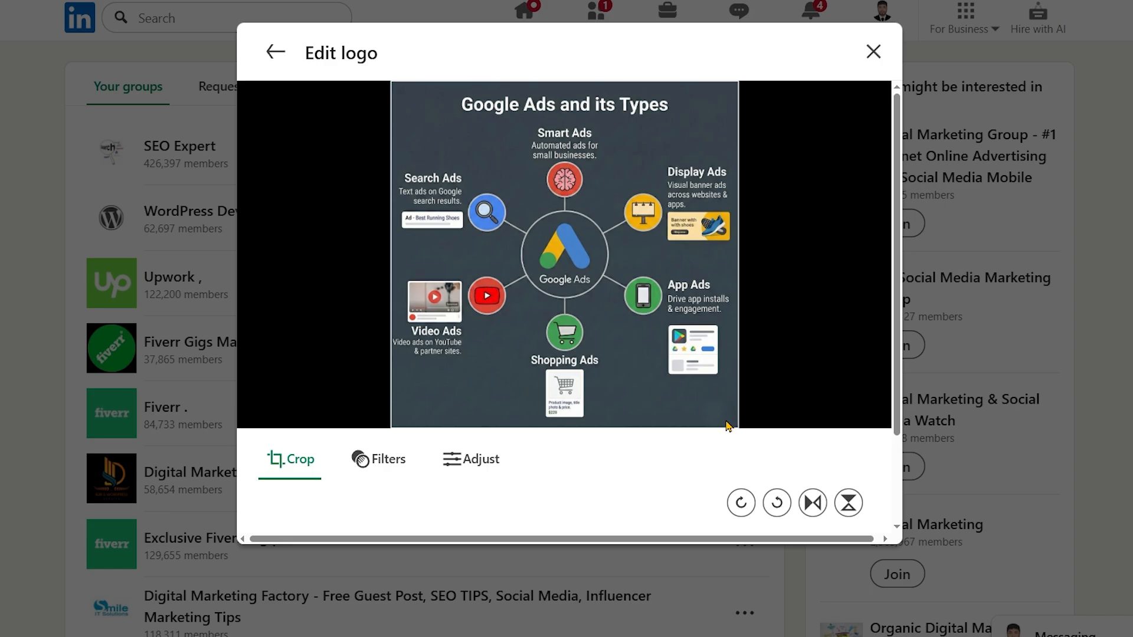
scroll(729, 426, down, 2)
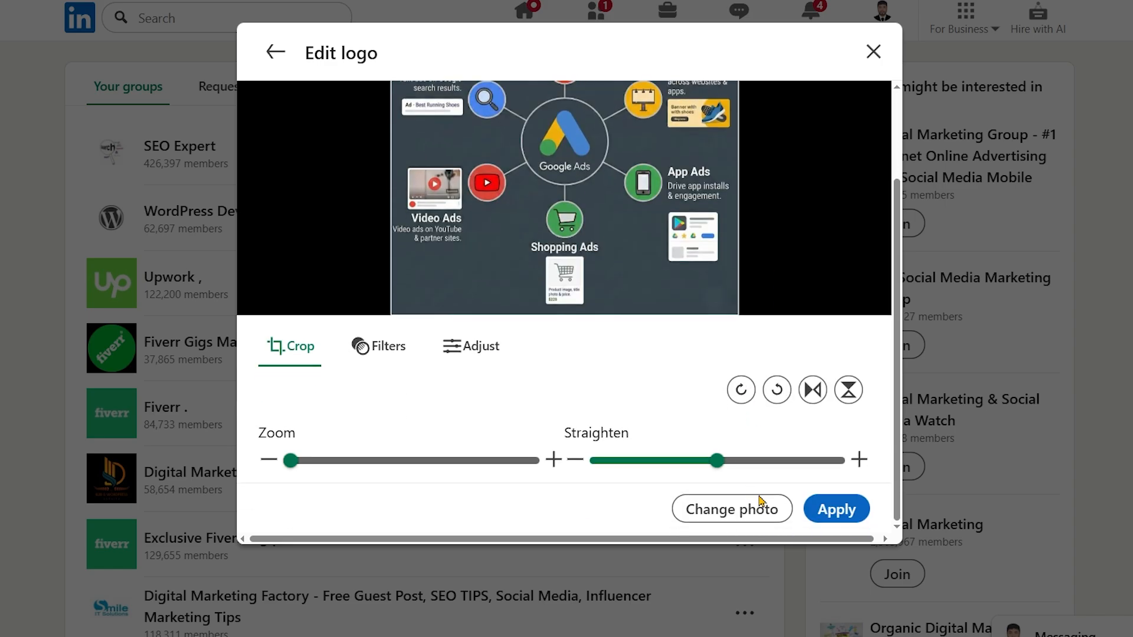
click(833, 511)
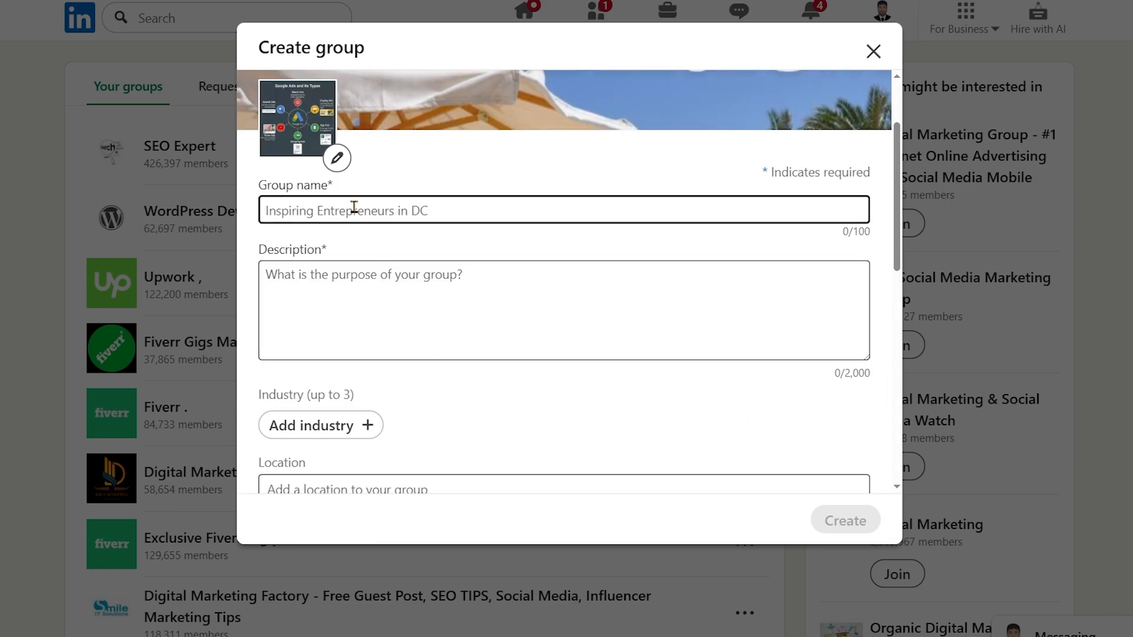
Name the group "DMF Batch -2"
click(353, 209)
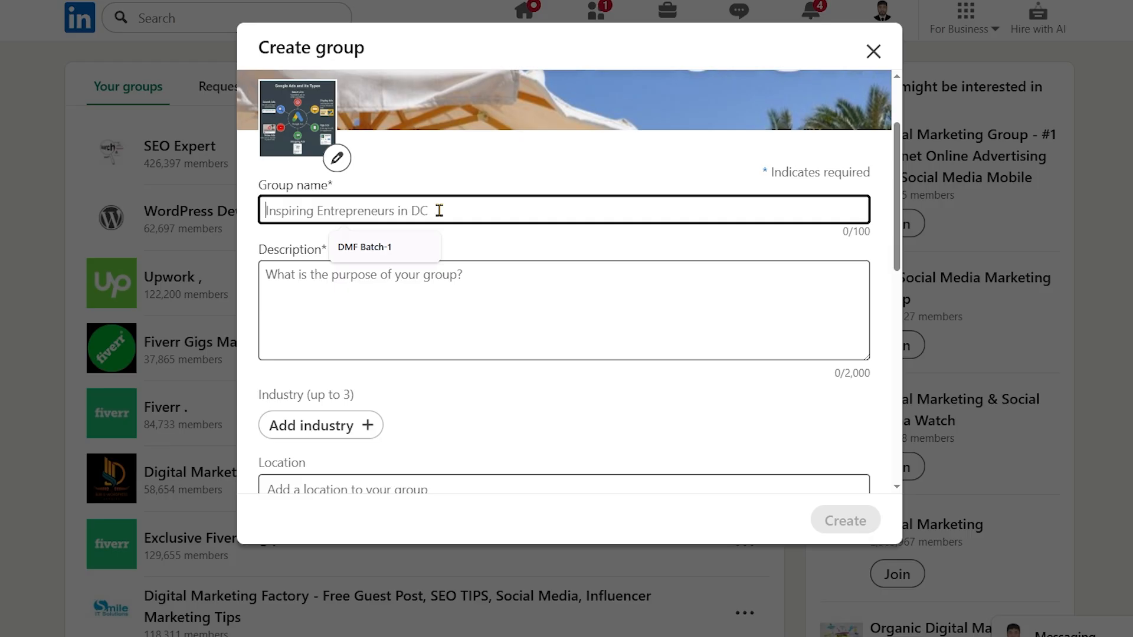
text(Digital)
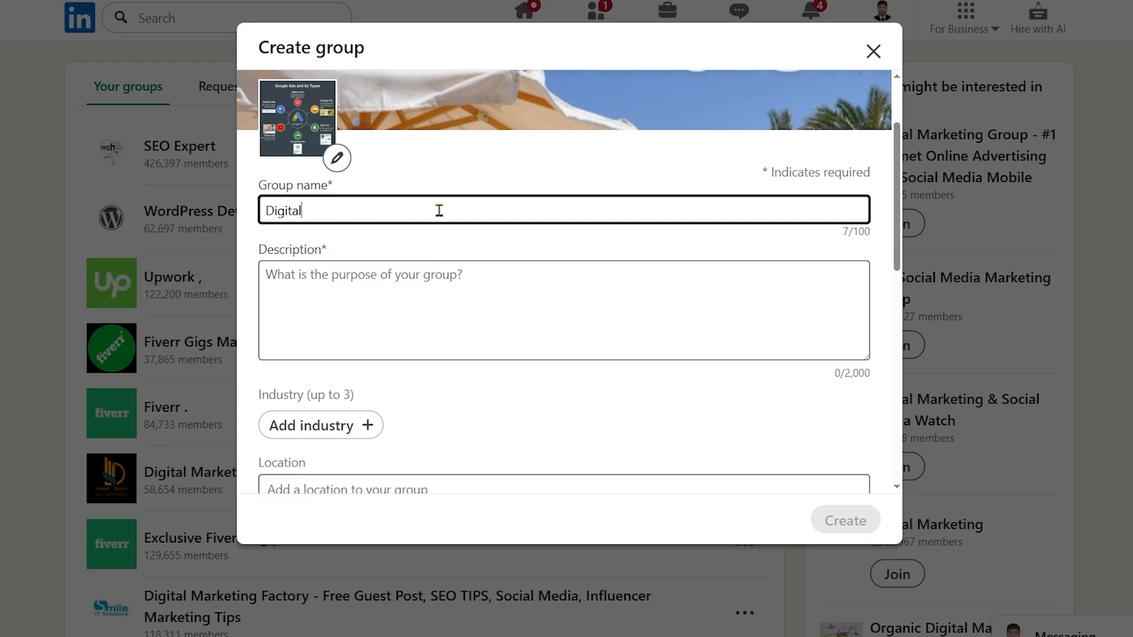
text( Mar)
key(BackSpace)
key(BackSpace)
key(BackSpace)
key(BackSpace)
key(BackSpace)
key(BackSpace)
key(BackSpace)
key(BackSpace)
key(BackSpace)
key(BackSpace)
key(BackSpace)
text(DMF Batch)
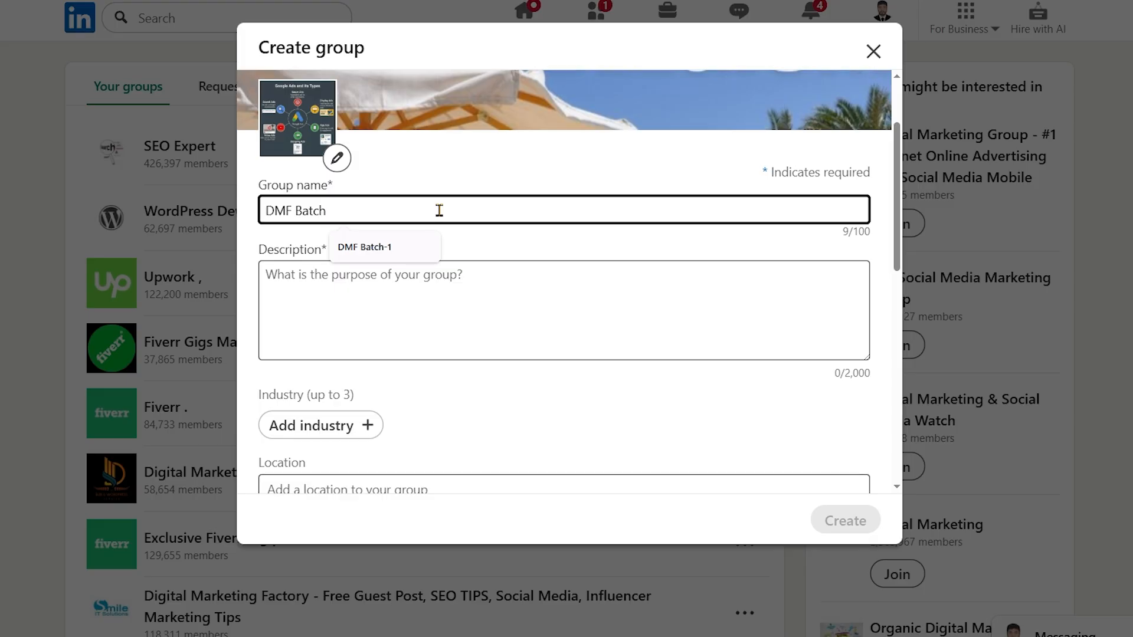
text( -2)
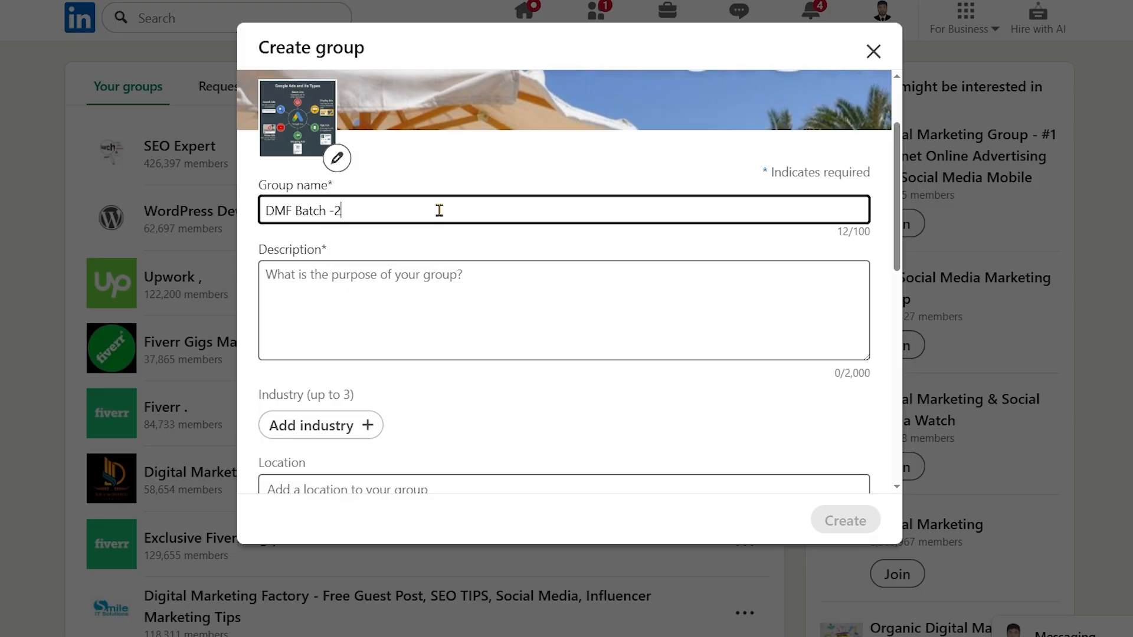
Copy the group name "DMF Batch -2" into the group's description
click(418, 296)
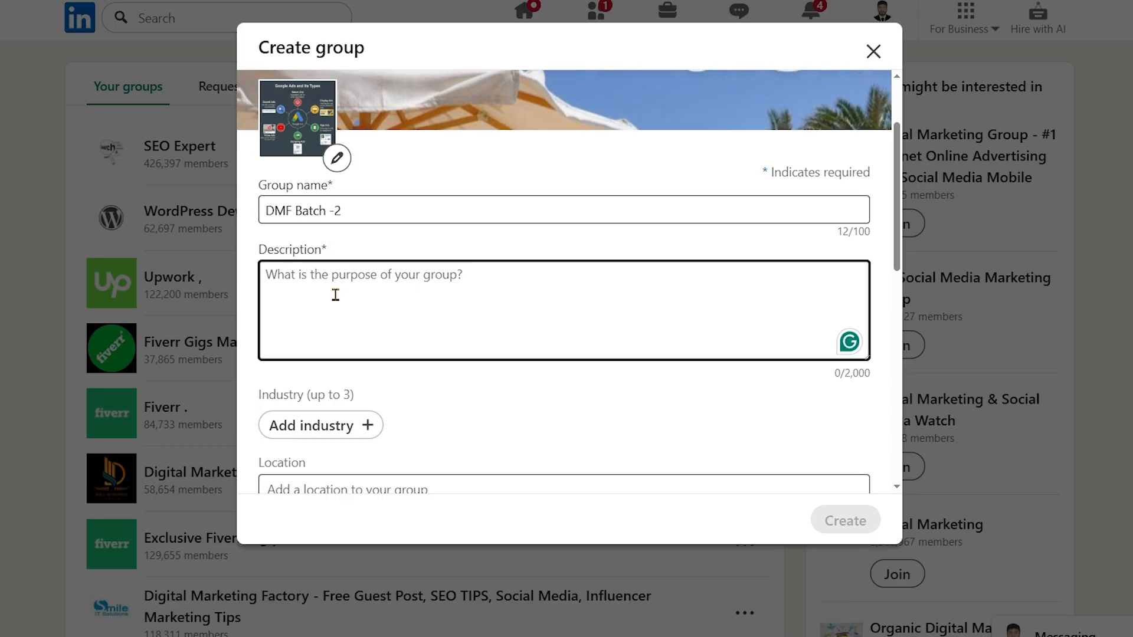
drag(329, 211, 282, 212)
click(291, 311)
double_click(309, 211)
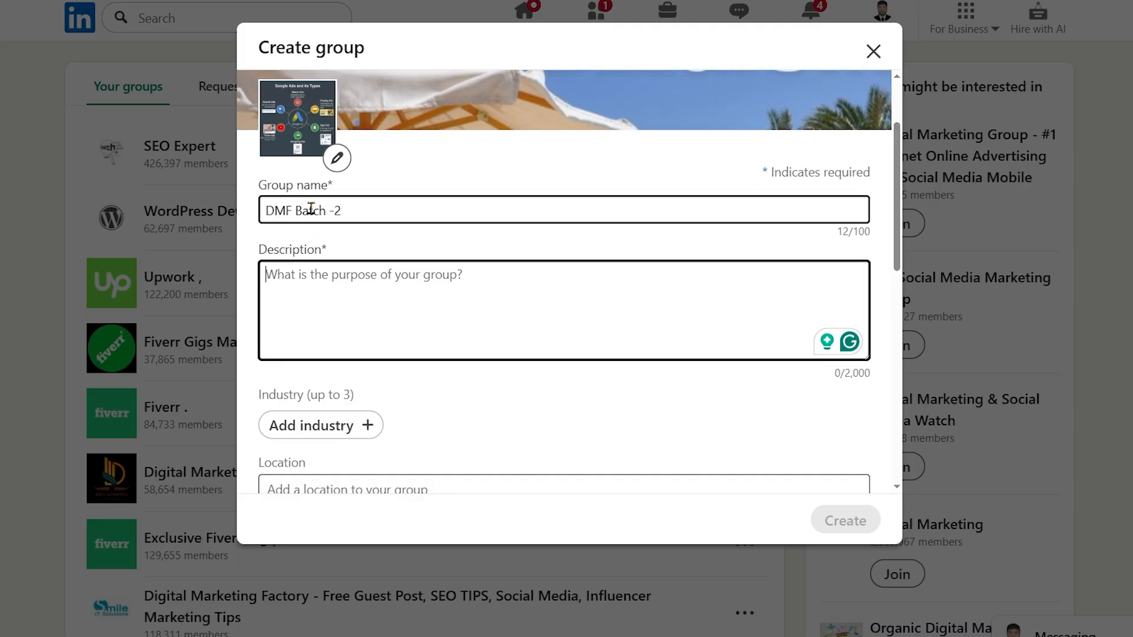
triple_click(311, 210)
key(ctrl+c)
click(388, 299)
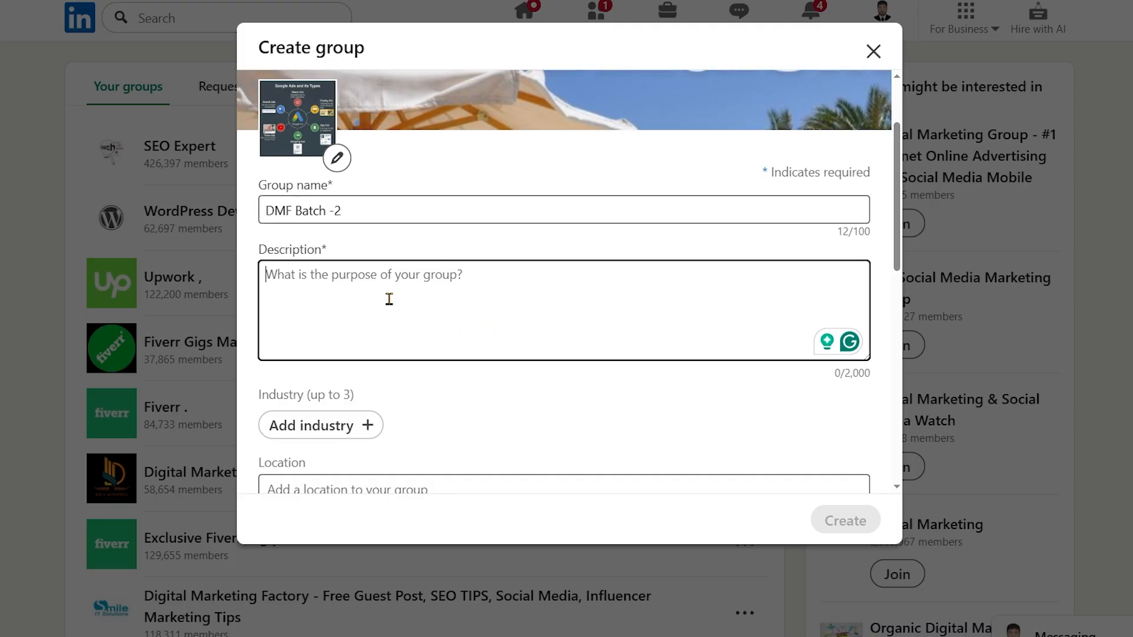
key(ctrl+v)
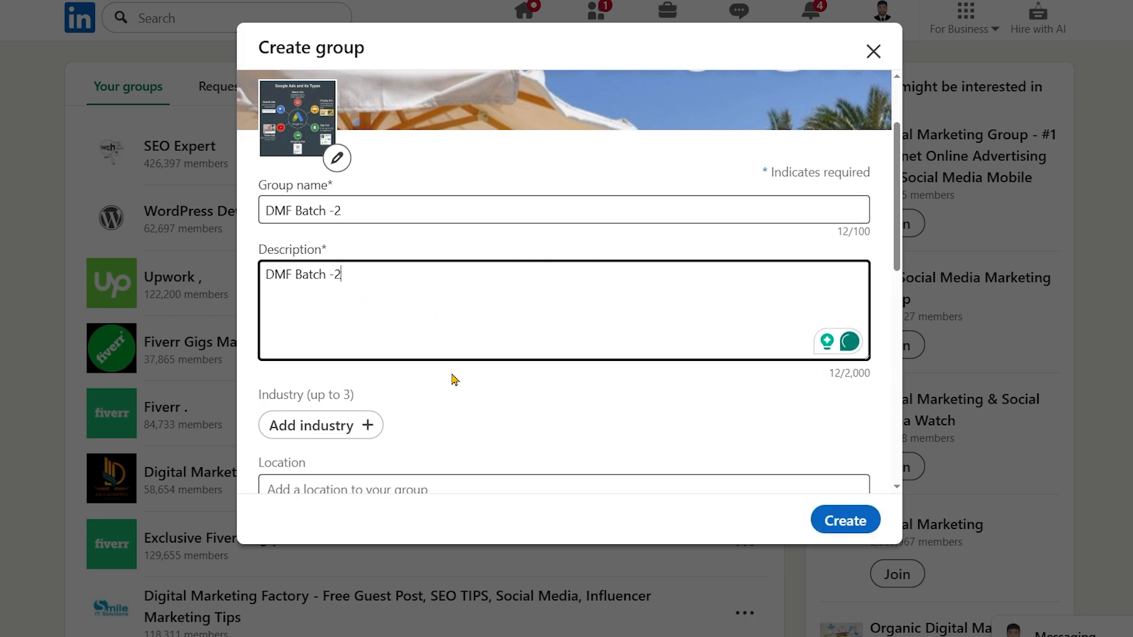
Add IT Services and IT Consulting and Hospitals and Health Care as the group's industries
scroll(450, 379, down, 2)
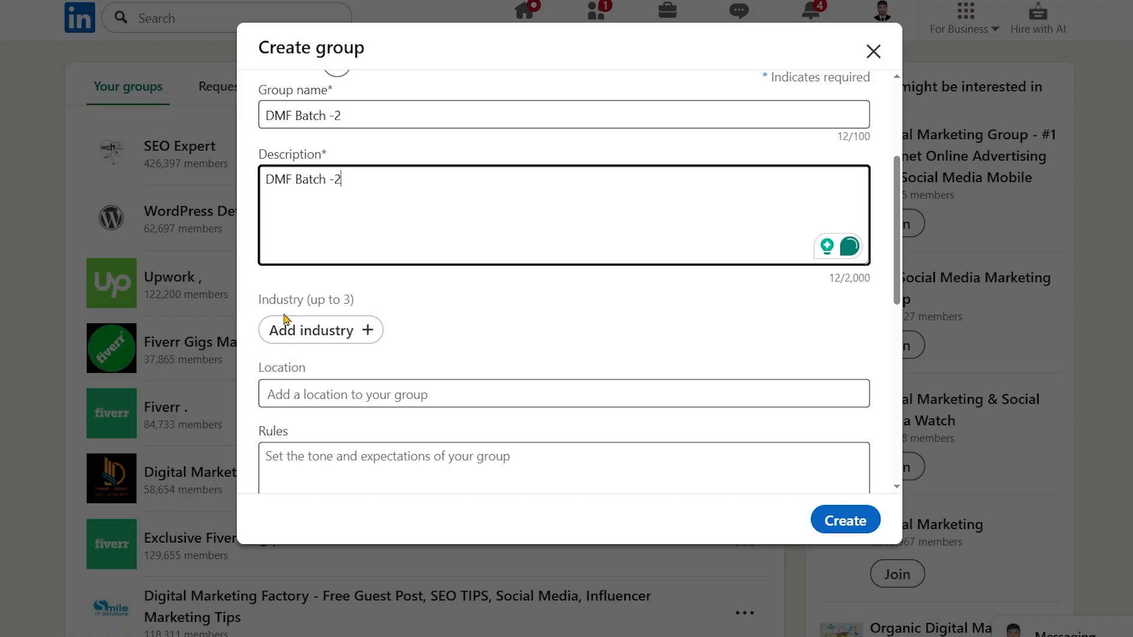
drag(260, 300, 354, 301)
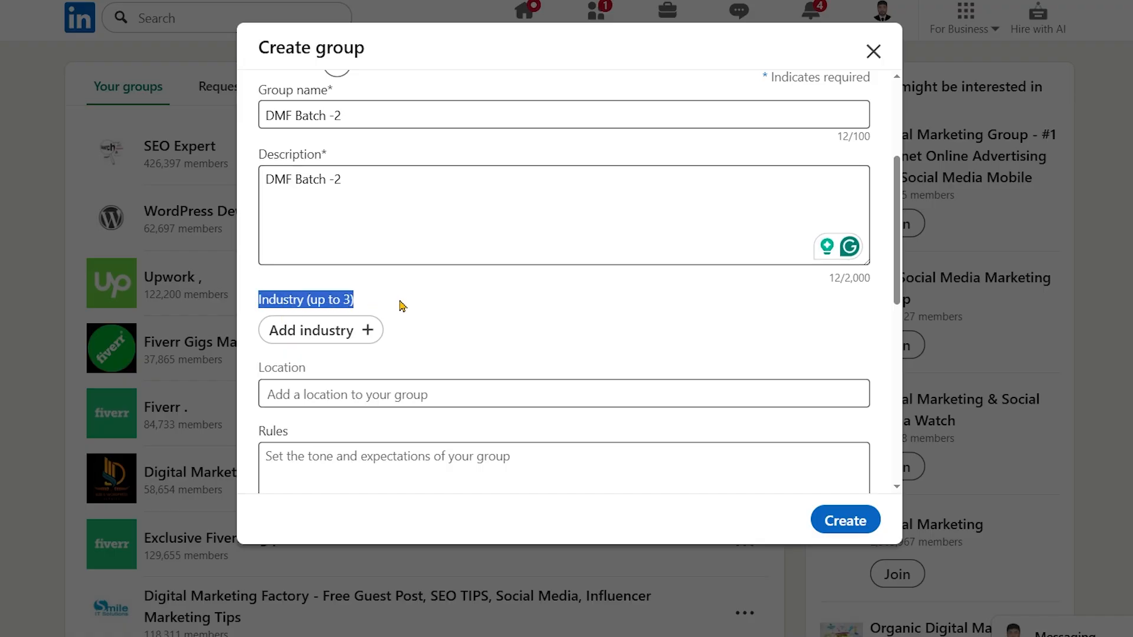
click(372, 331)
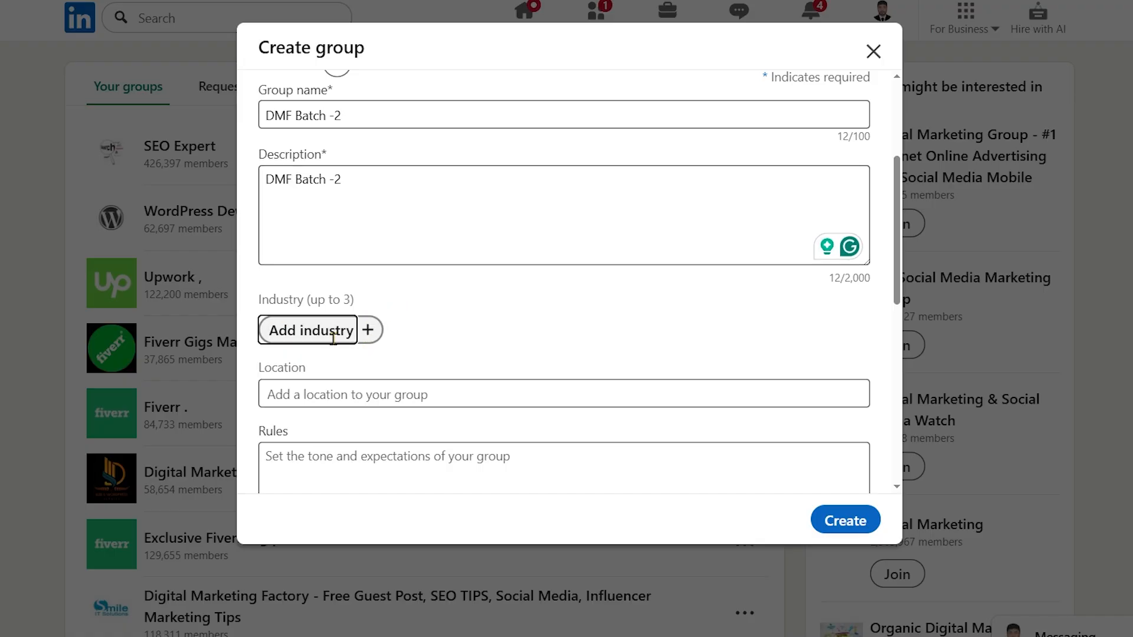
click(354, 329)
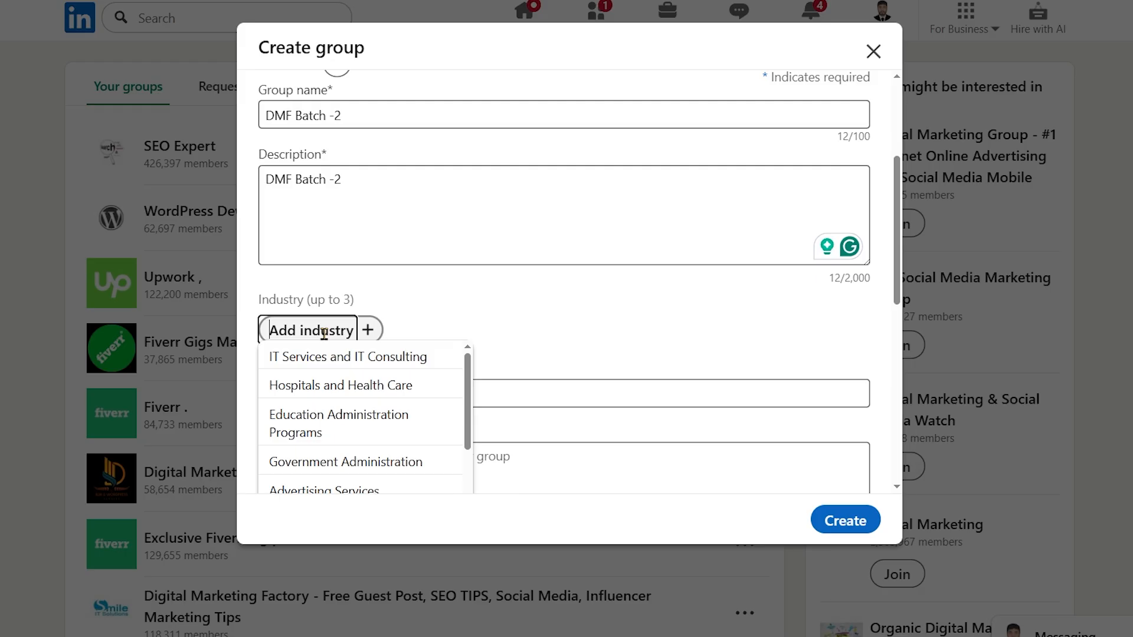
click(375, 361)
click(519, 329)
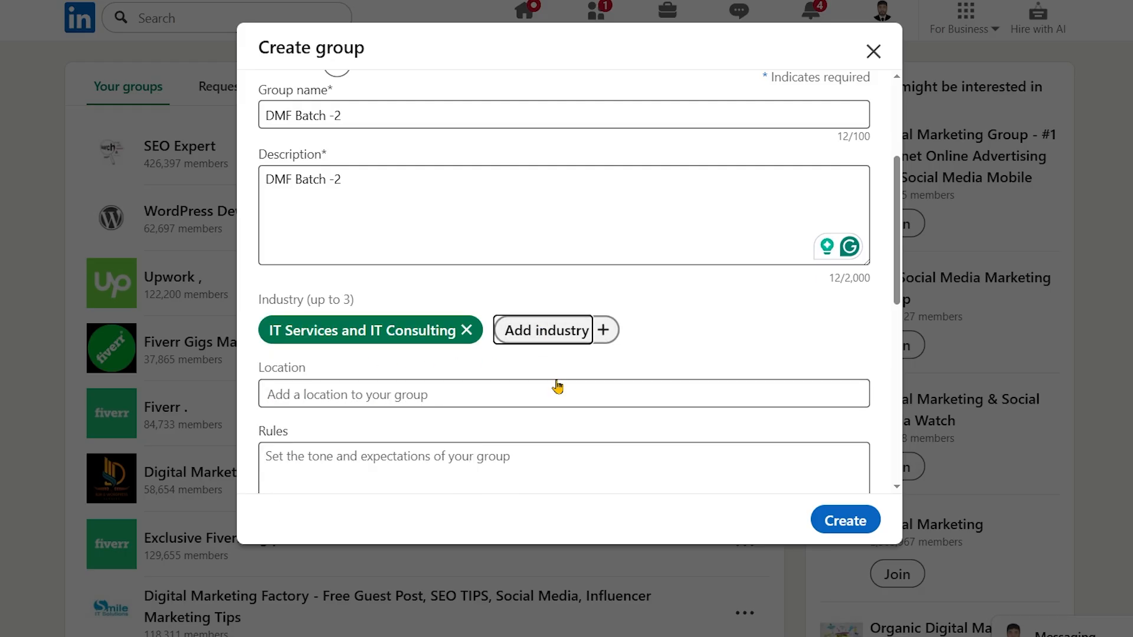
click(581, 385)
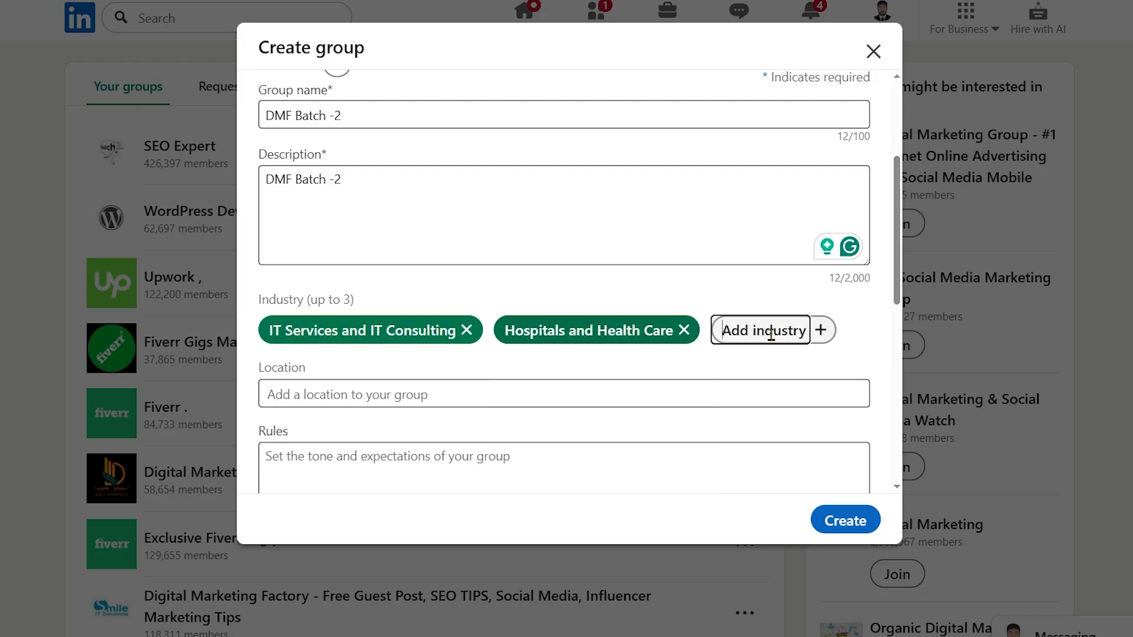
Remove both selected industries from the group
click(684, 330)
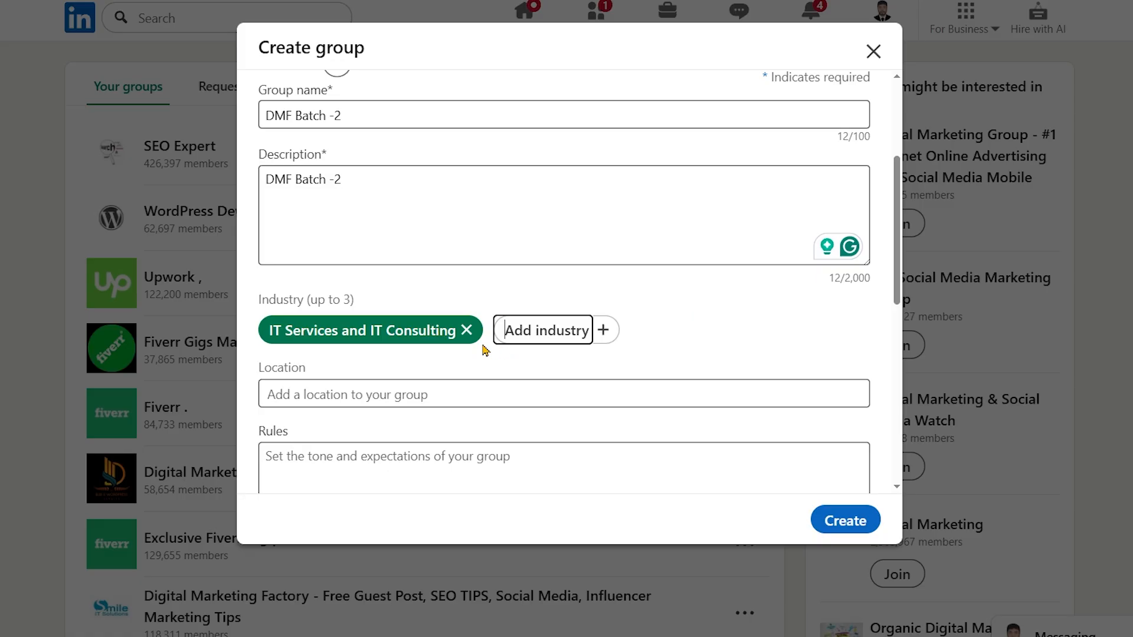
click(466, 330)
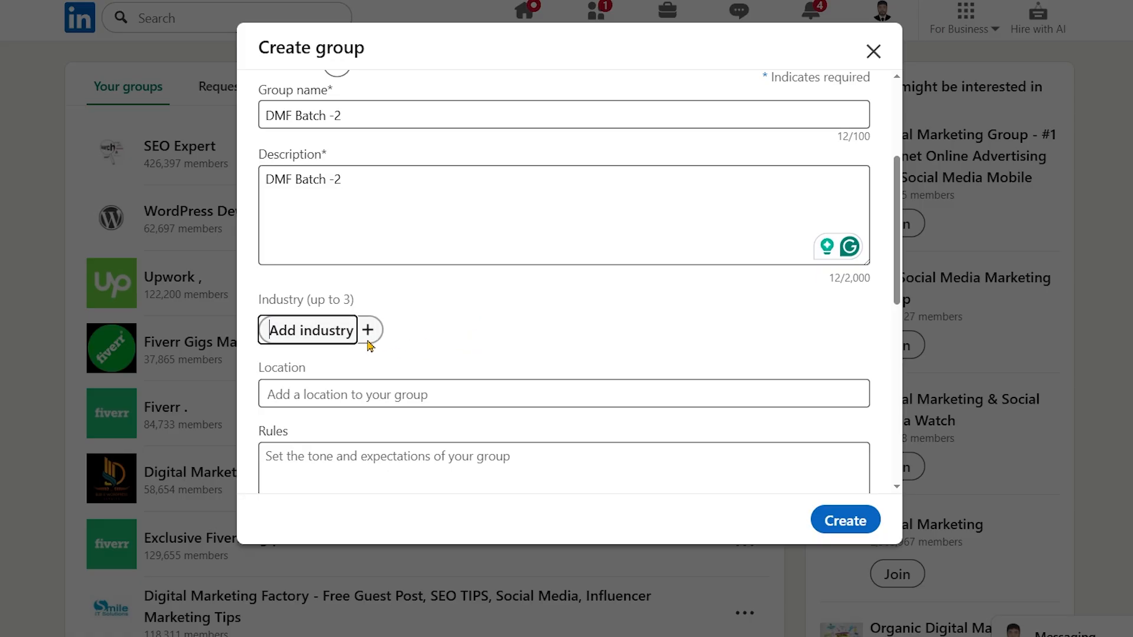
Try to set the group's location to "Green road, Dhaka"
scroll(506, 336, down, 2)
click(506, 334)
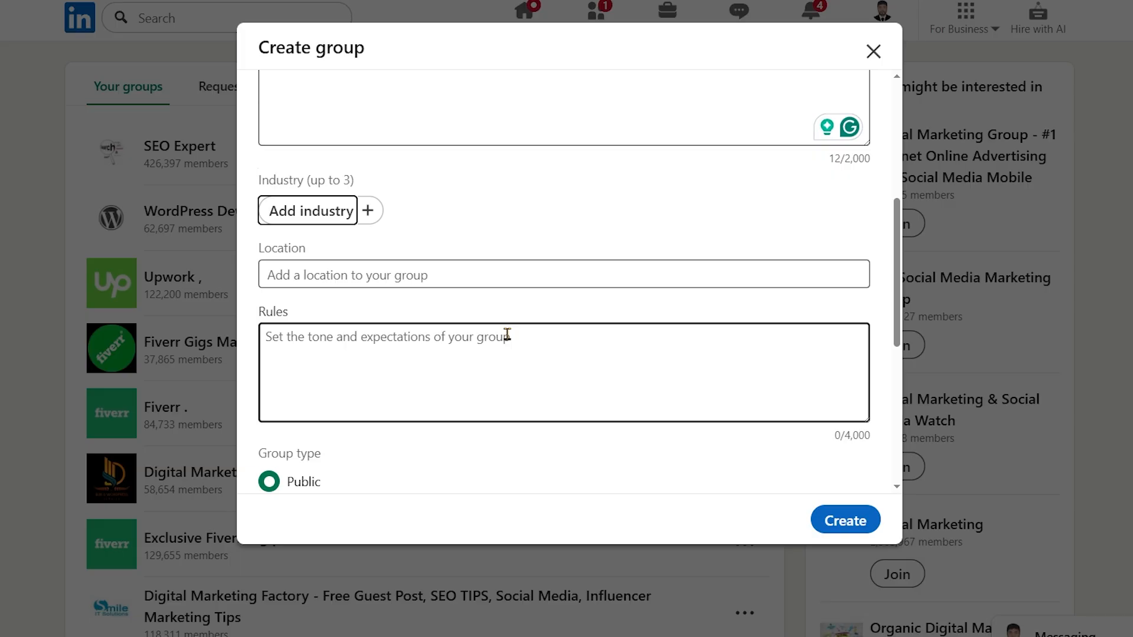
click(471, 280)
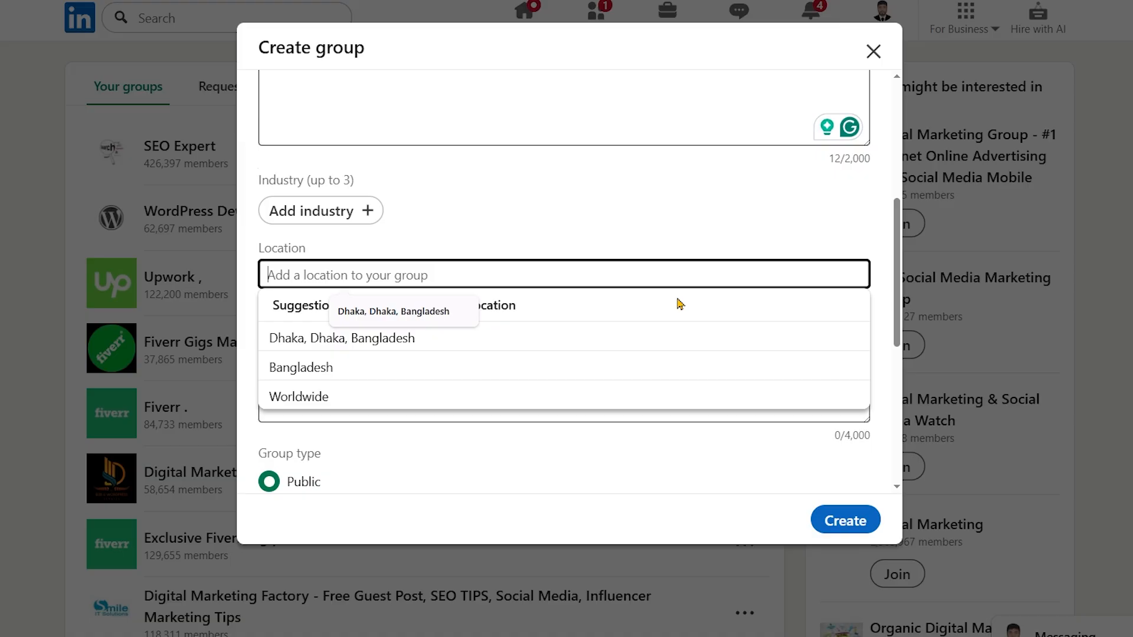
text(Gree)
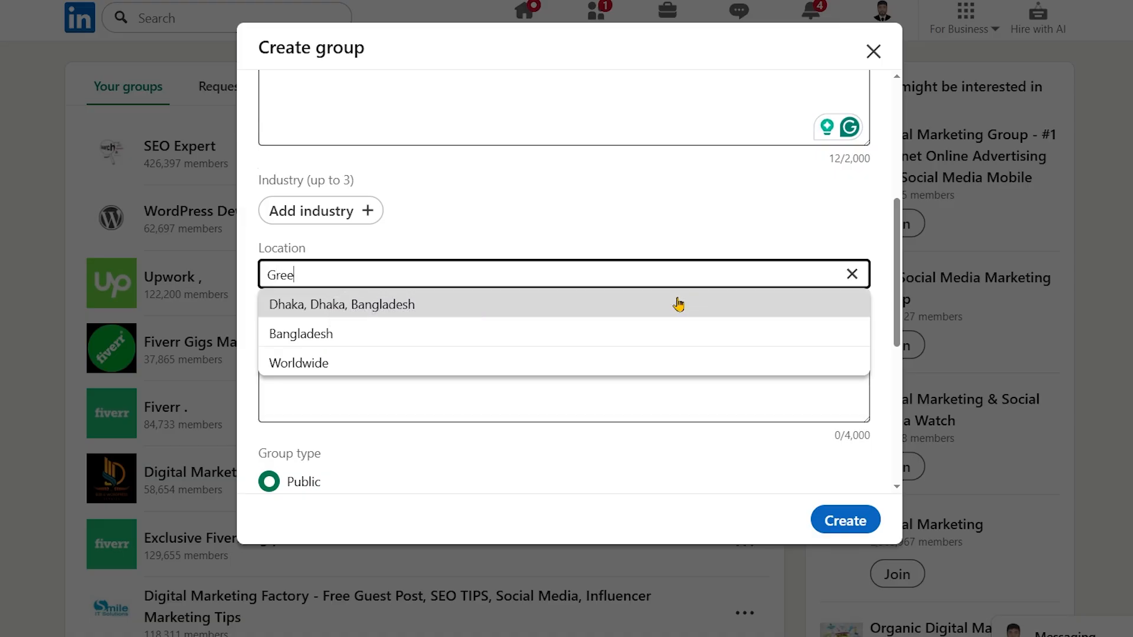
text(n road, Dhaka)
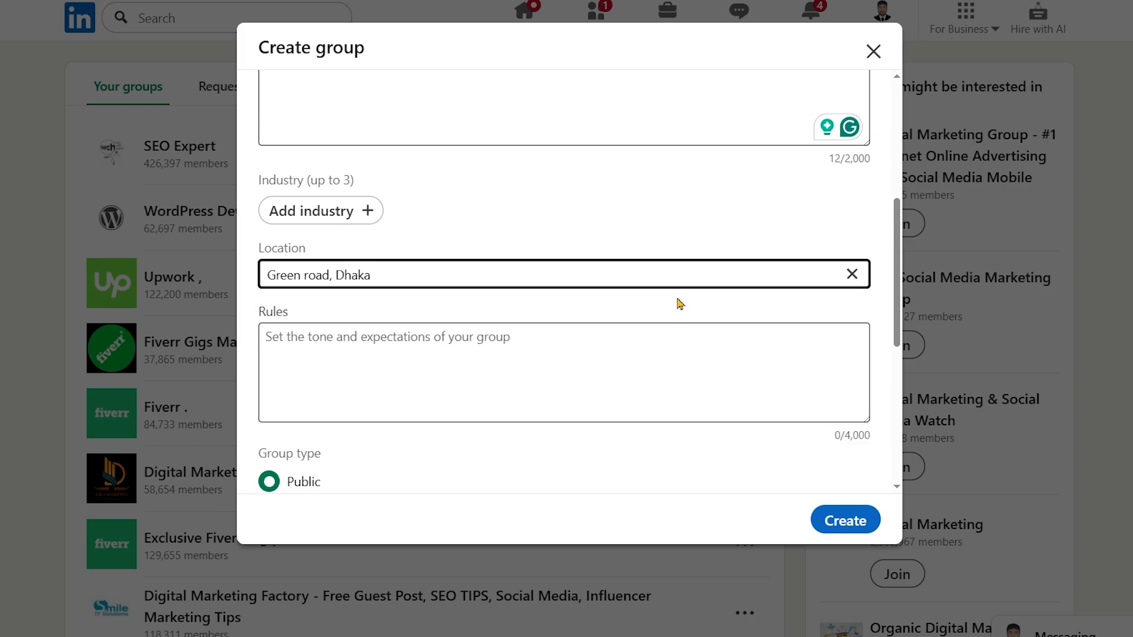
Clear the entered location and choose the suggested "Dhaka, Dhaka, Bangladesh" for the group instead
key(BackSpace)
key(BackSpace)
key(BackSpace)
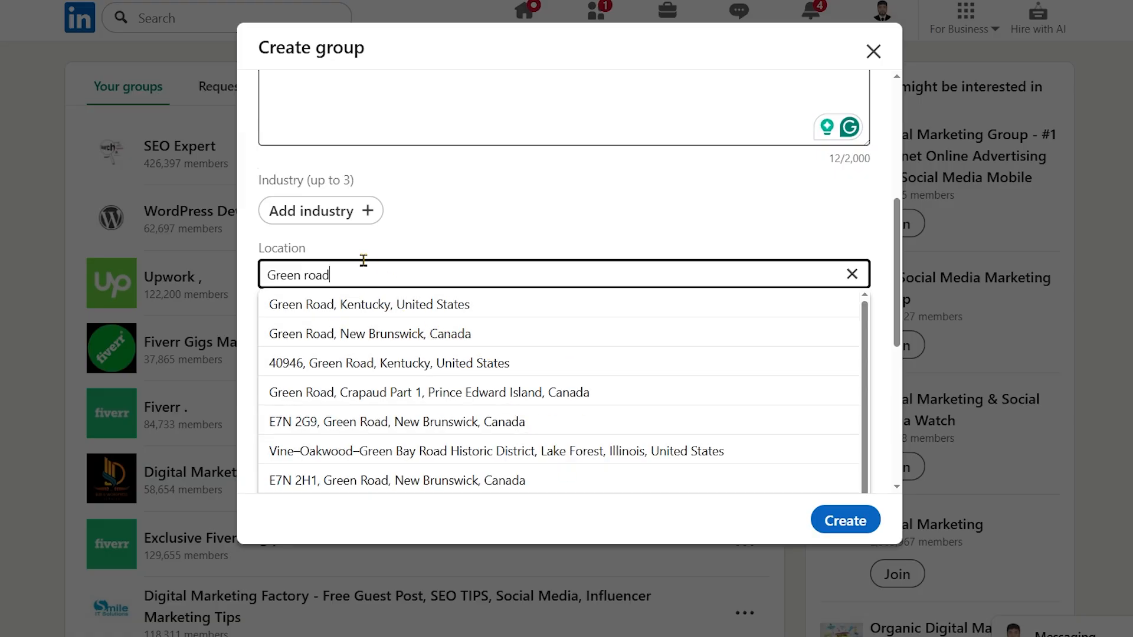
key(BackSpace)
key(BackSpace)
key(BackSpace)
key(BackSpace)
key(BackSpace)
key(BackSpace)
key(BackSpace)
key(BackSpace)
key(BackSpace)
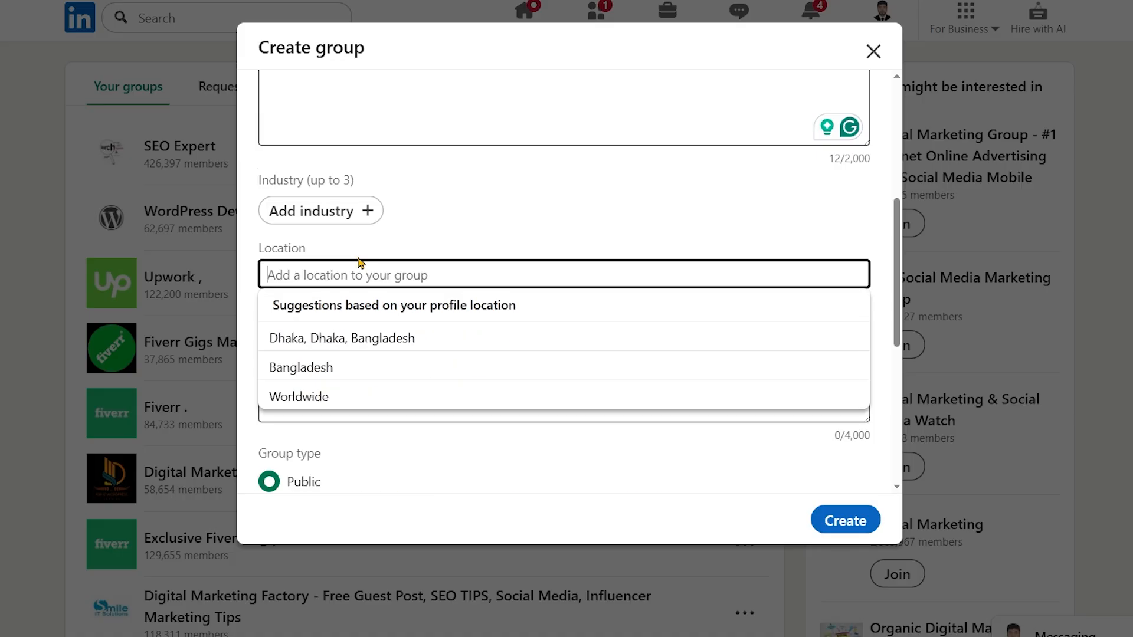
click(399, 328)
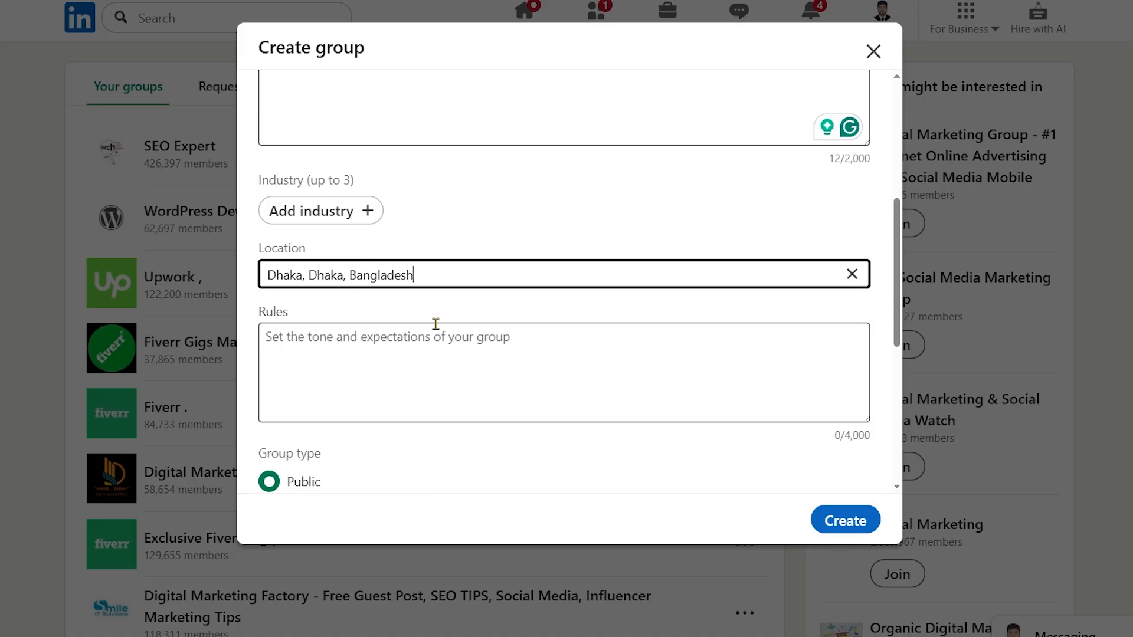
Paste the copied text "DMF Batch -2" into the group's rules
click(404, 349)
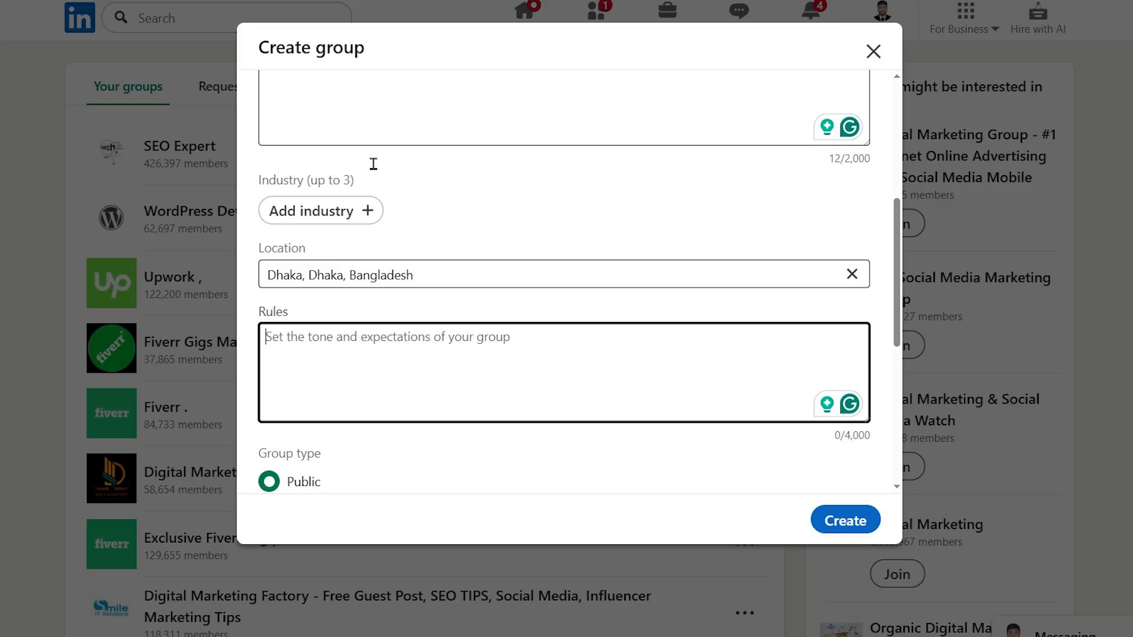
scroll(435, 243, up, 3)
scroll(471, 290, down, 6)
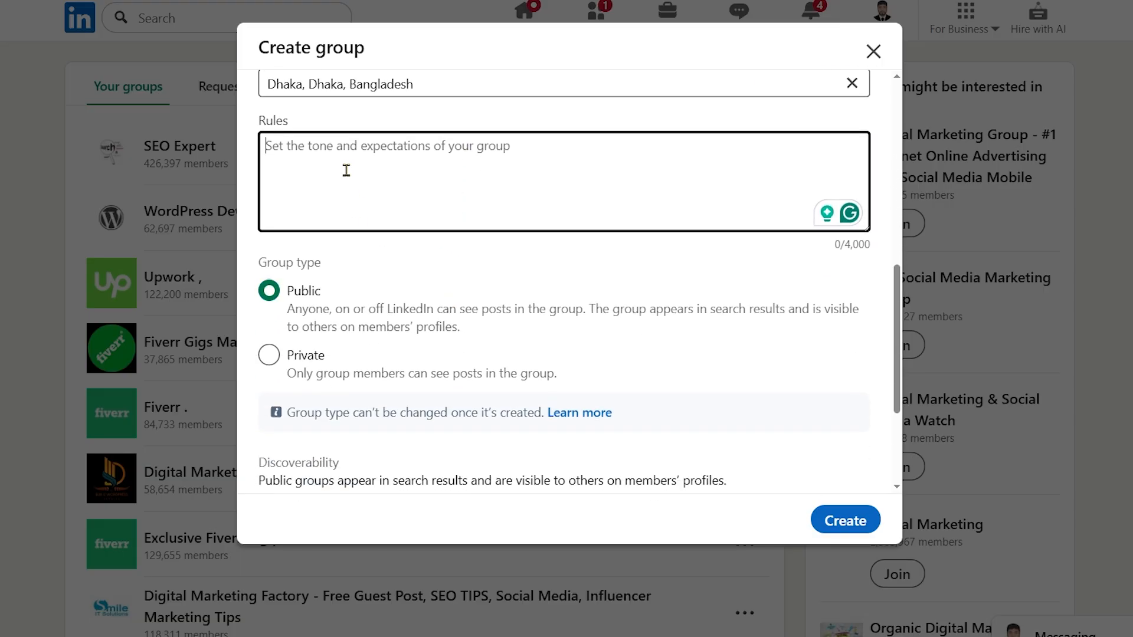
click(346, 171)
scroll(405, 228, up, 5)
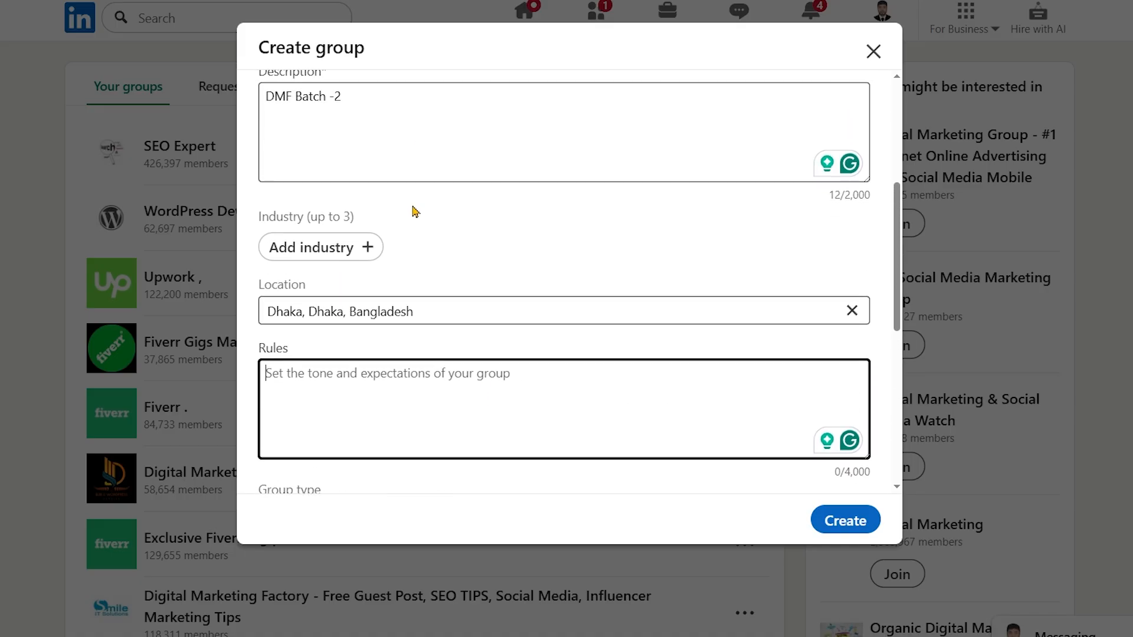
scroll(397, 287, down, 3)
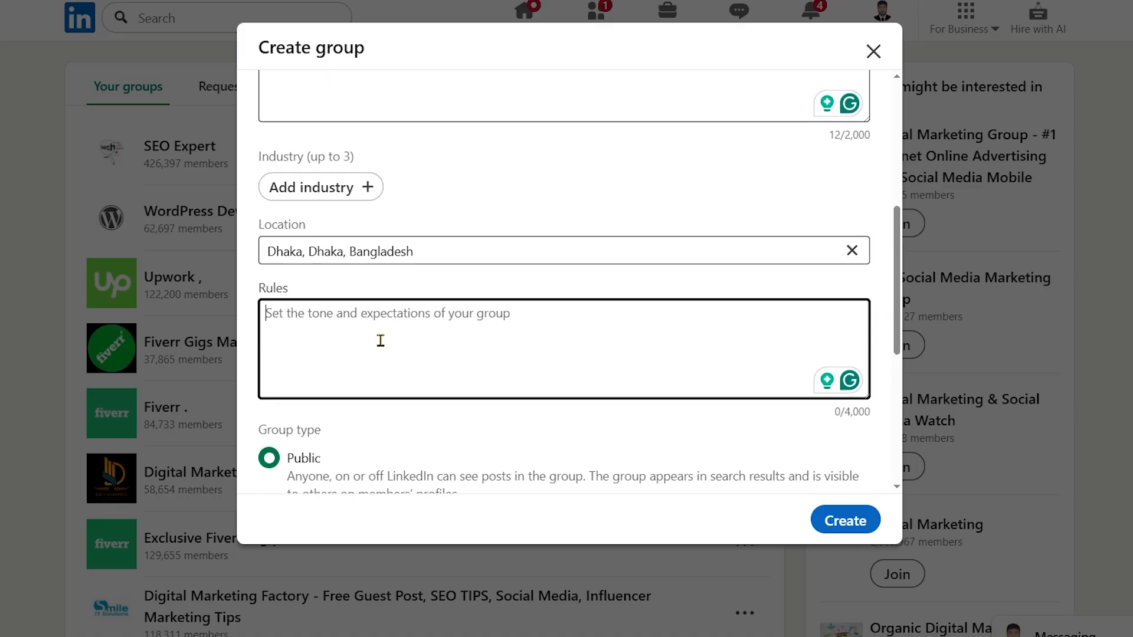
click(380, 340)
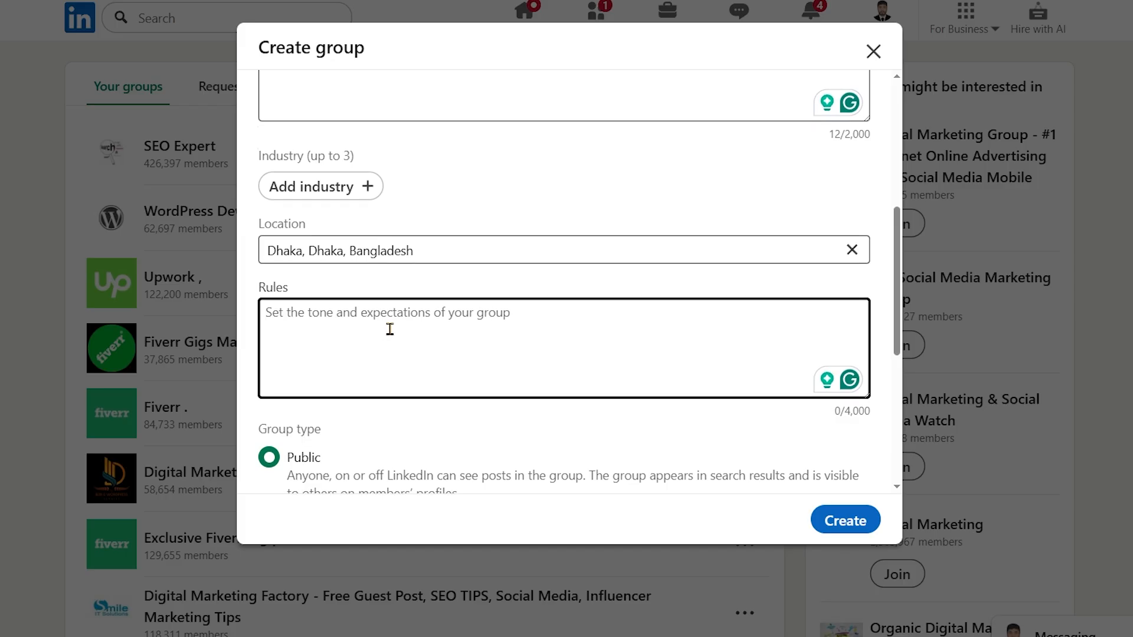
scroll(389, 329, down, 2)
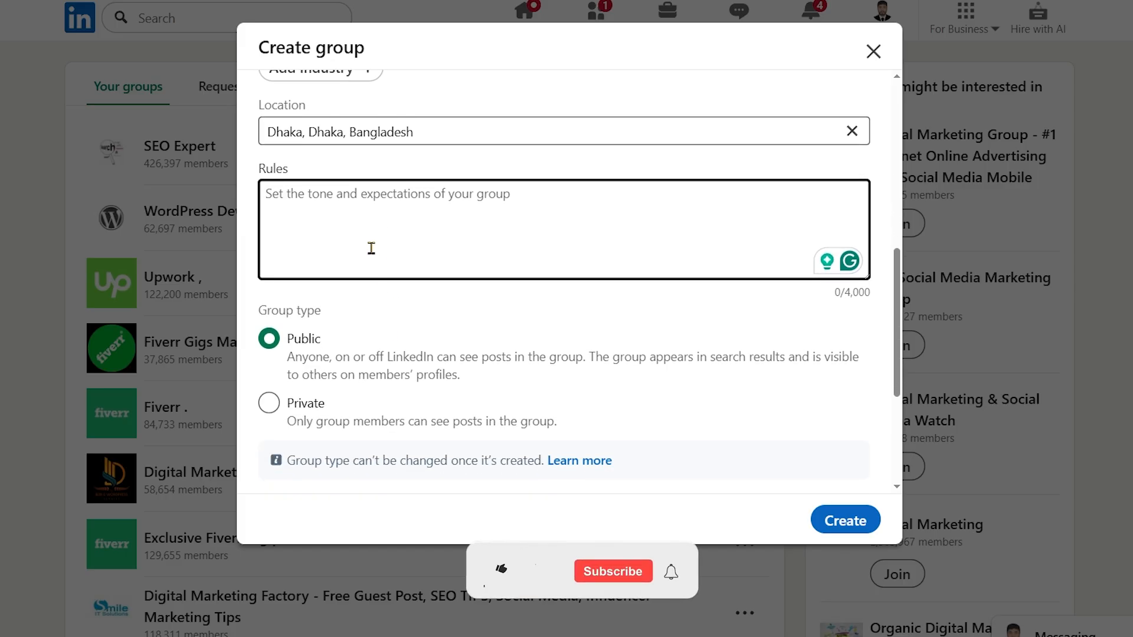
text(DMF Batch -2)
Switch the group type to Private and back to Public
scroll(444, 384, down, 2)
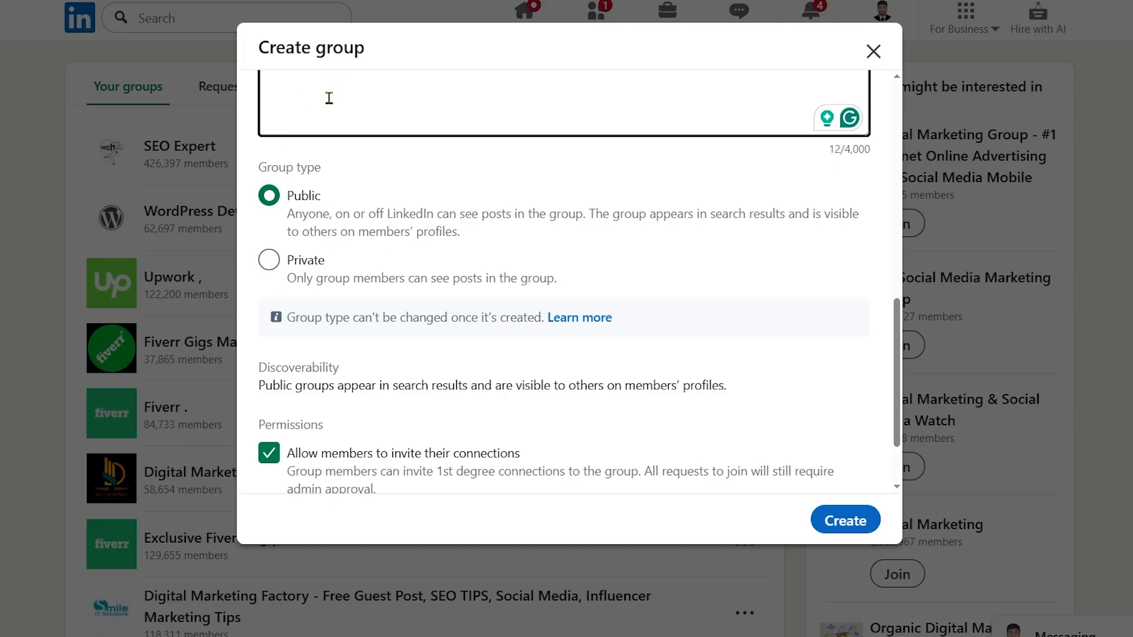
double_click(306, 269)
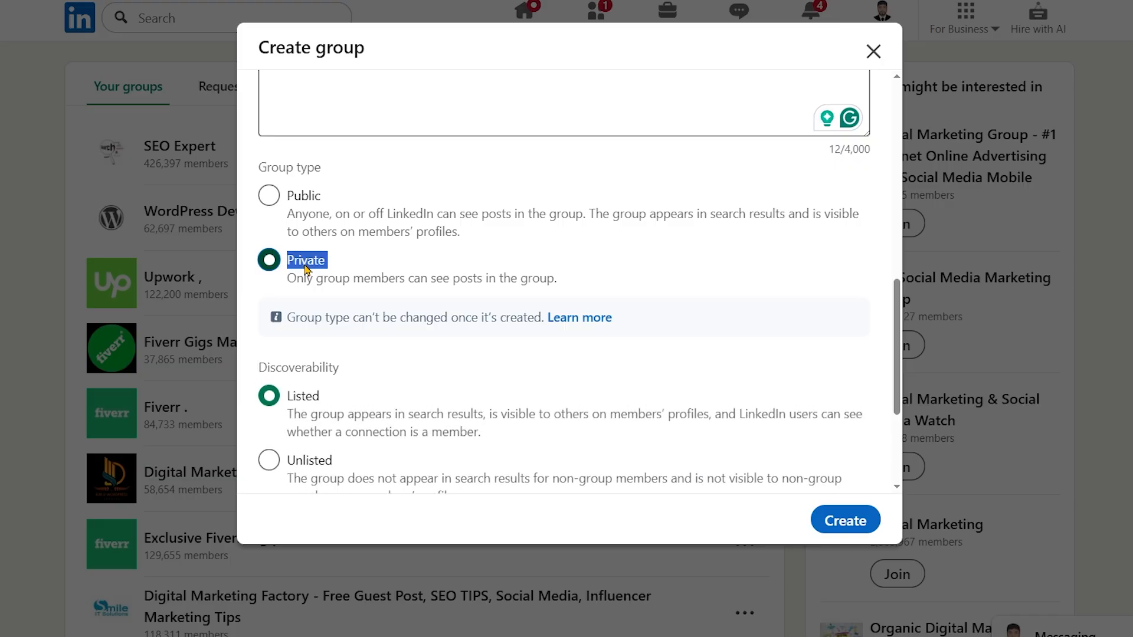
click(269, 195)
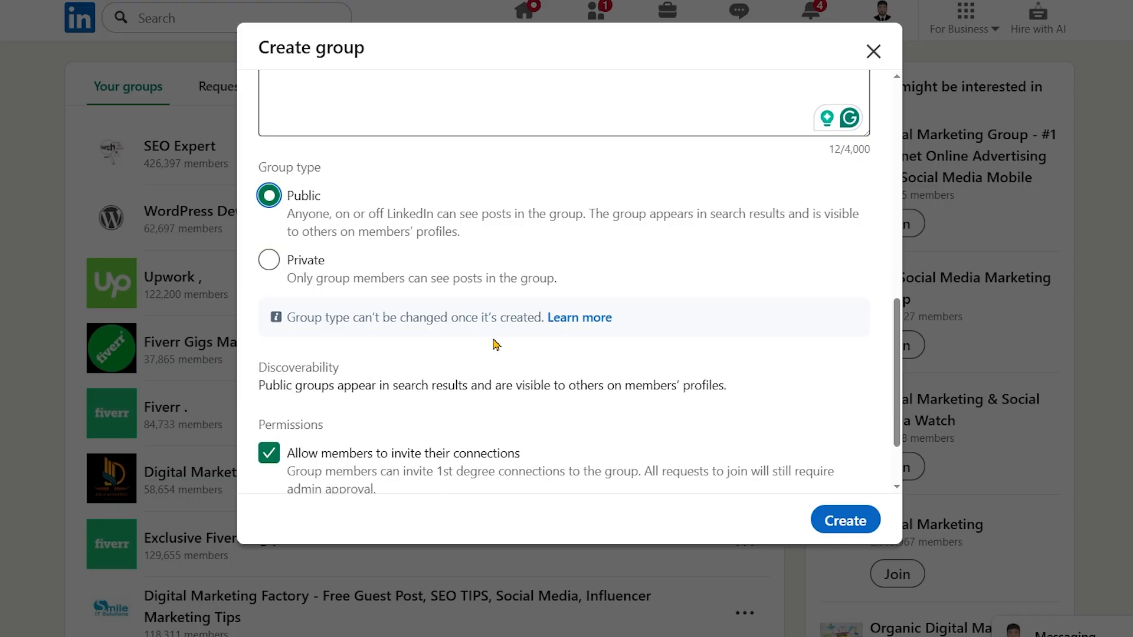
Review the group's permissions and entered details, and discard the new group without creating it
scroll(495, 347, down, 2)
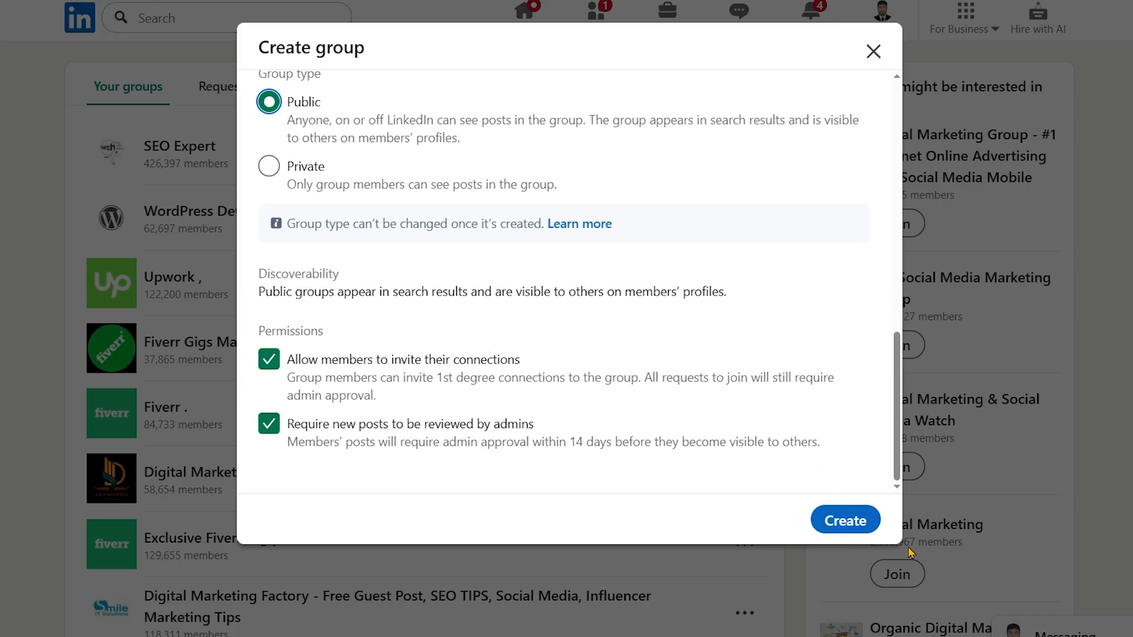
scroll(584, 328, up, 8)
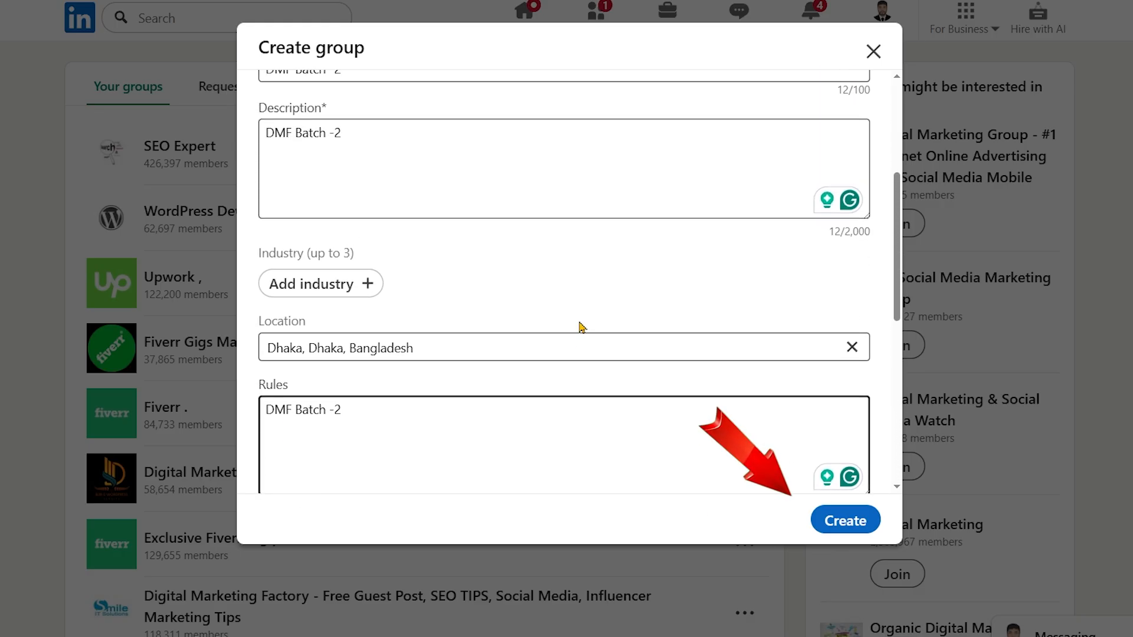
scroll(581, 327, up, 5)
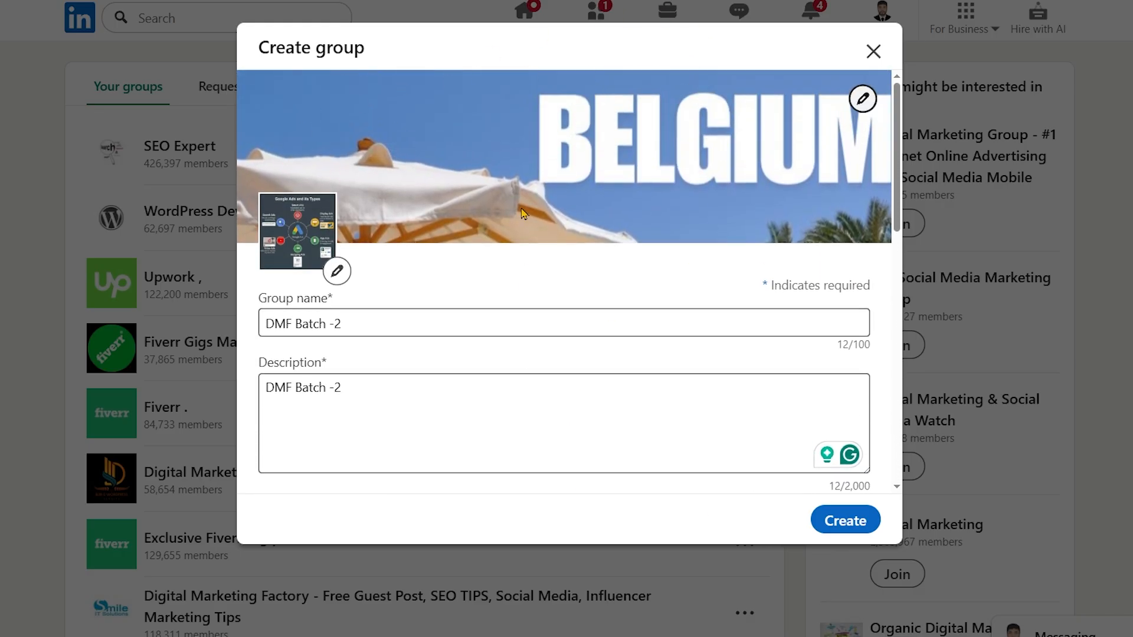
click(873, 52)
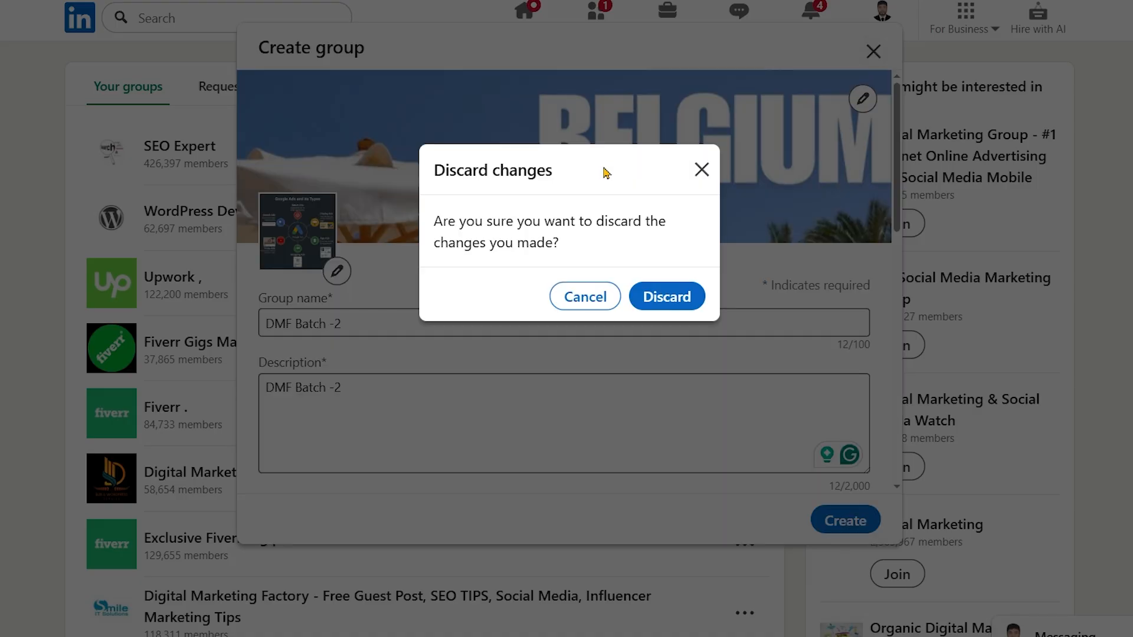
click(677, 304)
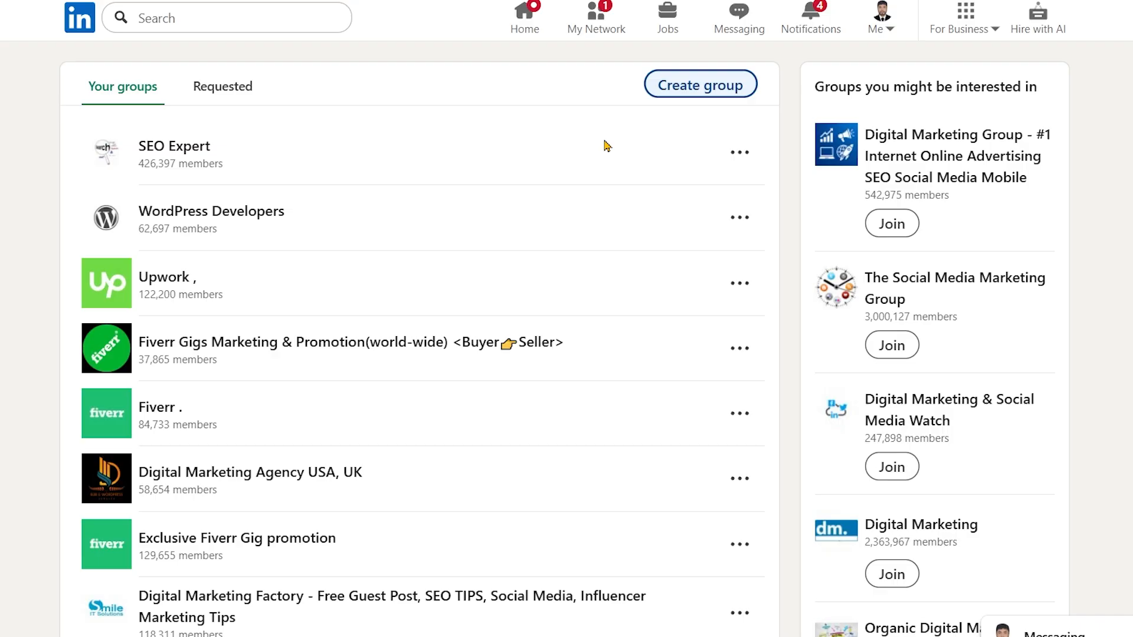
Mark the Create a Company Page option with an arrow on a screen capture of the business options, and open page creation
click(965, 17)
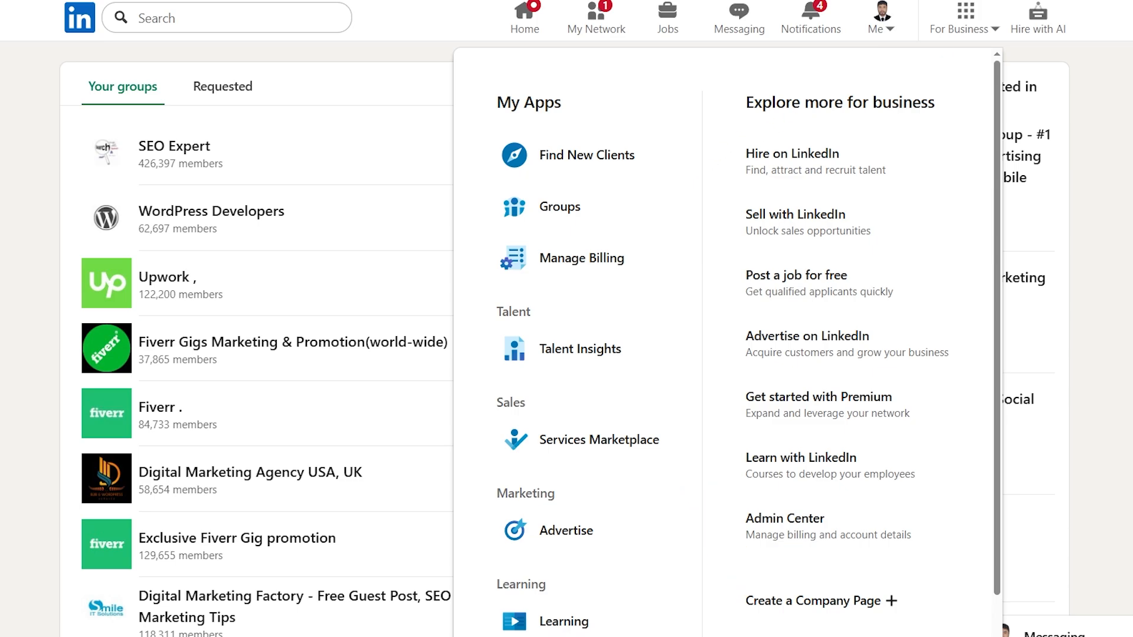
key(Print)
drag(443, 56, 1007, 636)
click(1021, 543)
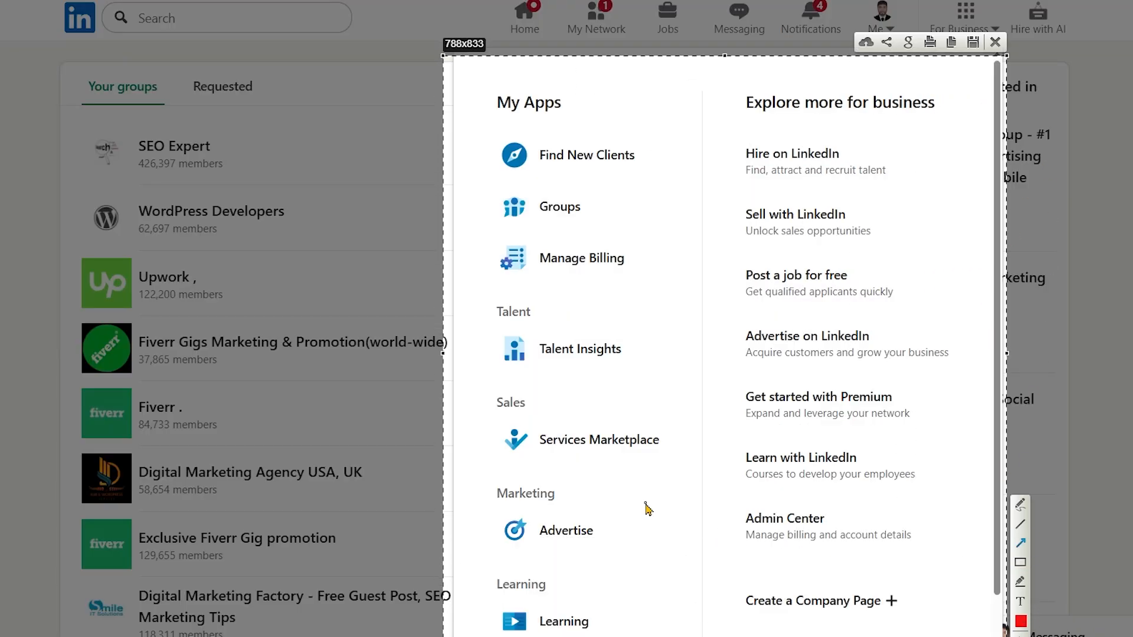
mouse_move(645, 504)
mouse_down()
mouse_move(765, 598)
mouse_move(874, 608)
mouse_move(848, 593)
mouse_up()
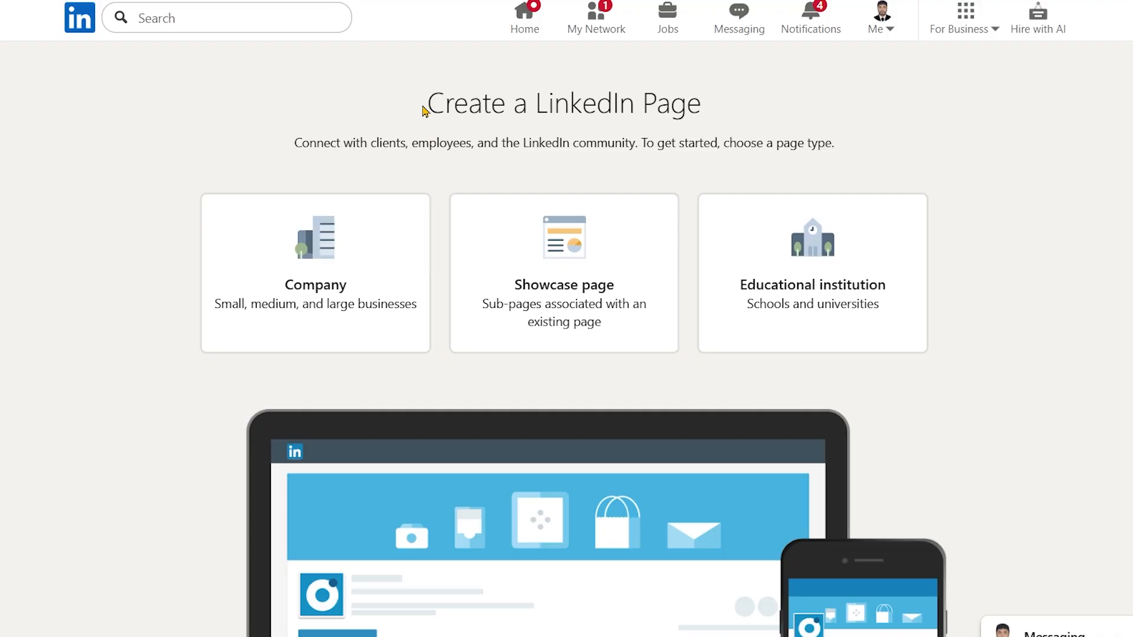
Highlight and read the Create a LinkedIn Page heading and its introduction about choosing a page type
drag(466, 111, 730, 128)
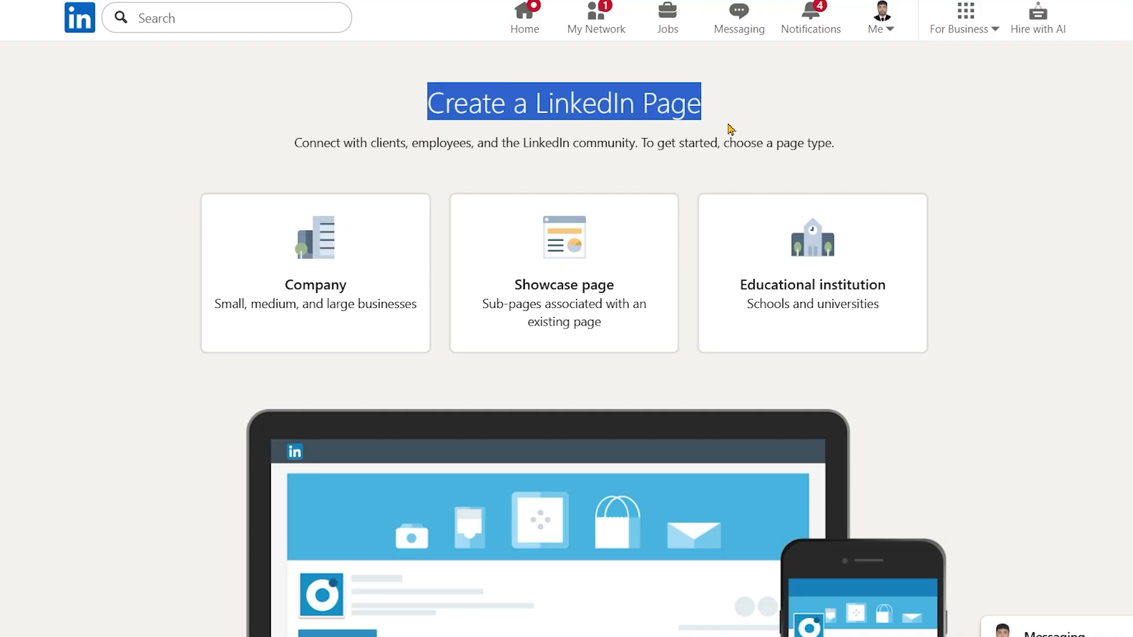
click(330, 167)
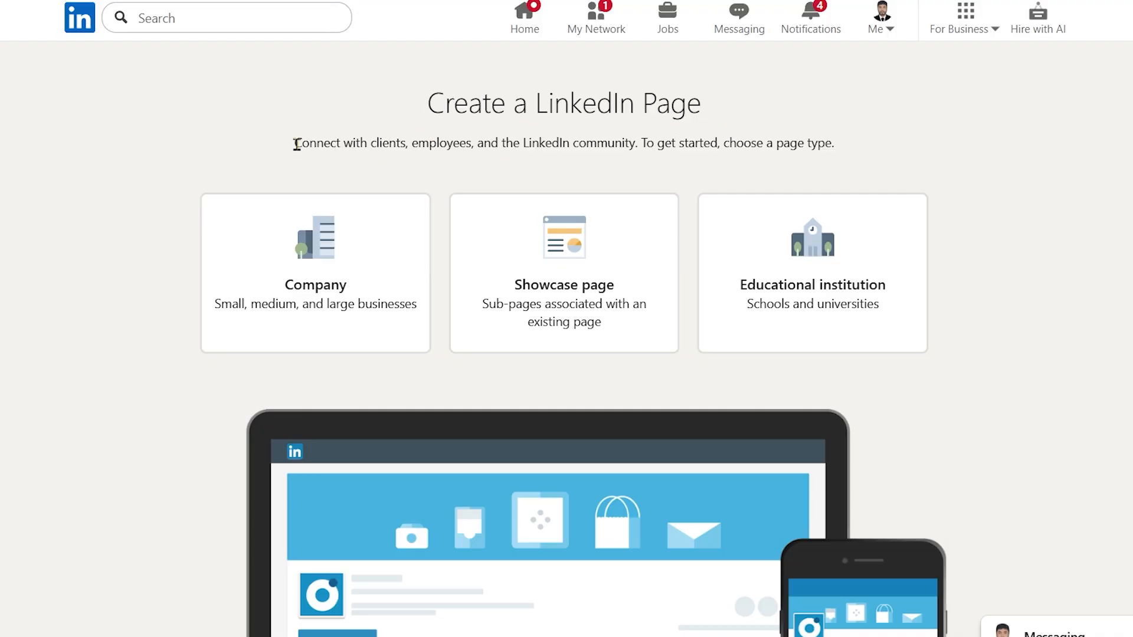
drag(295, 144, 894, 151)
click(786, 159)
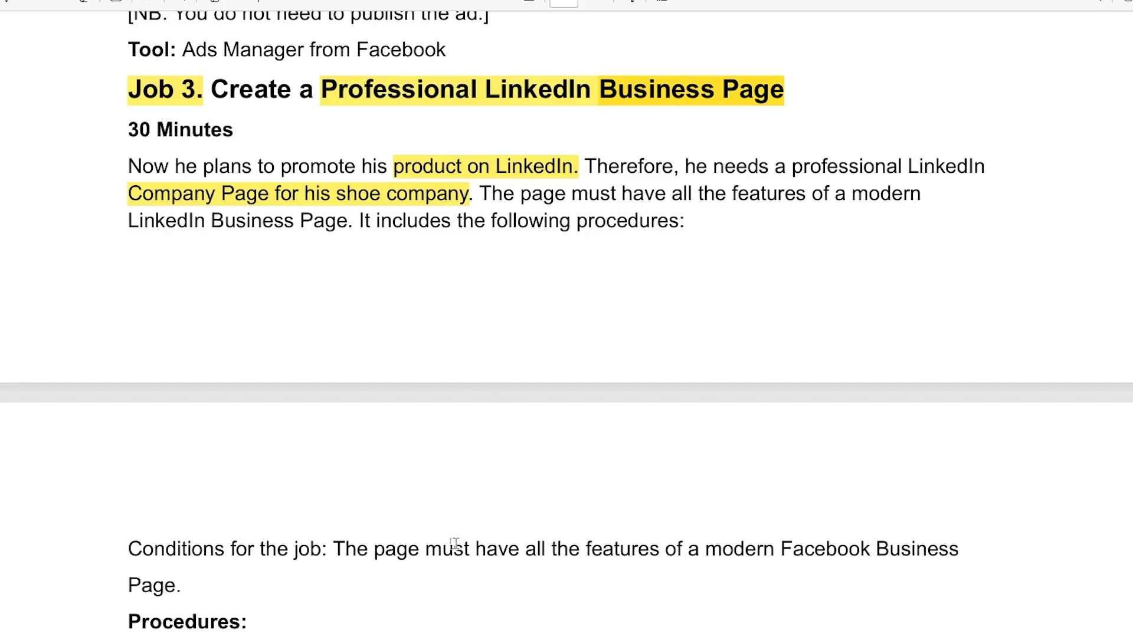
Examine the Job 3 brief in the assignment document, including its page procedures and the logo and cover photo requirements
scroll(467, 542, down, 5)
scroll(502, 413, up, 5)
scroll(755, 277, down, 4)
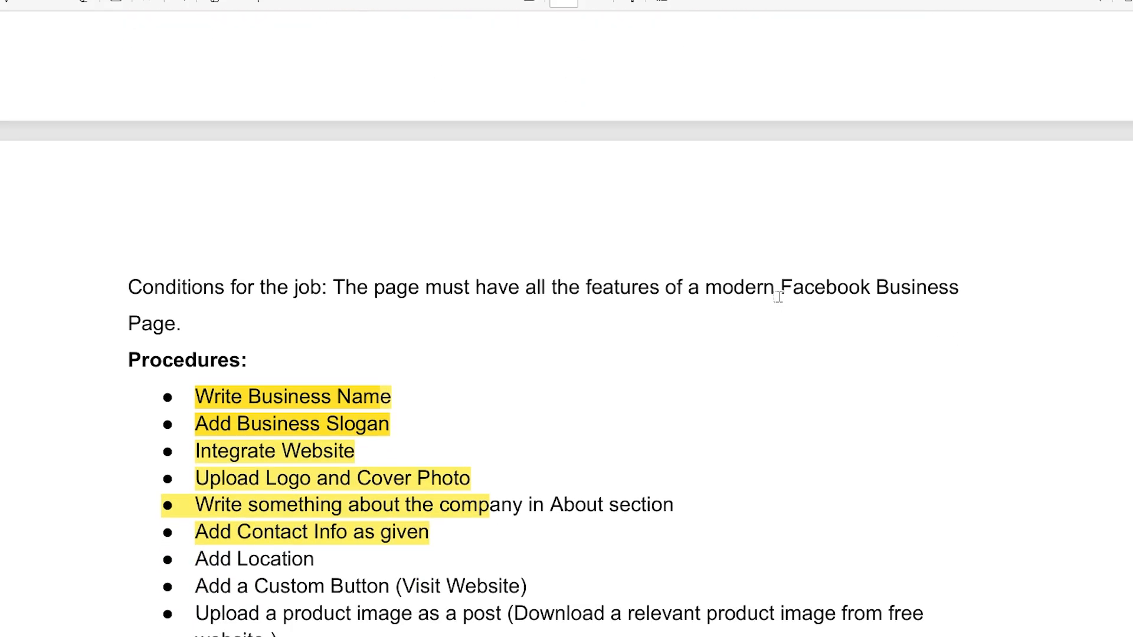
scroll(520, 282, up, 3)
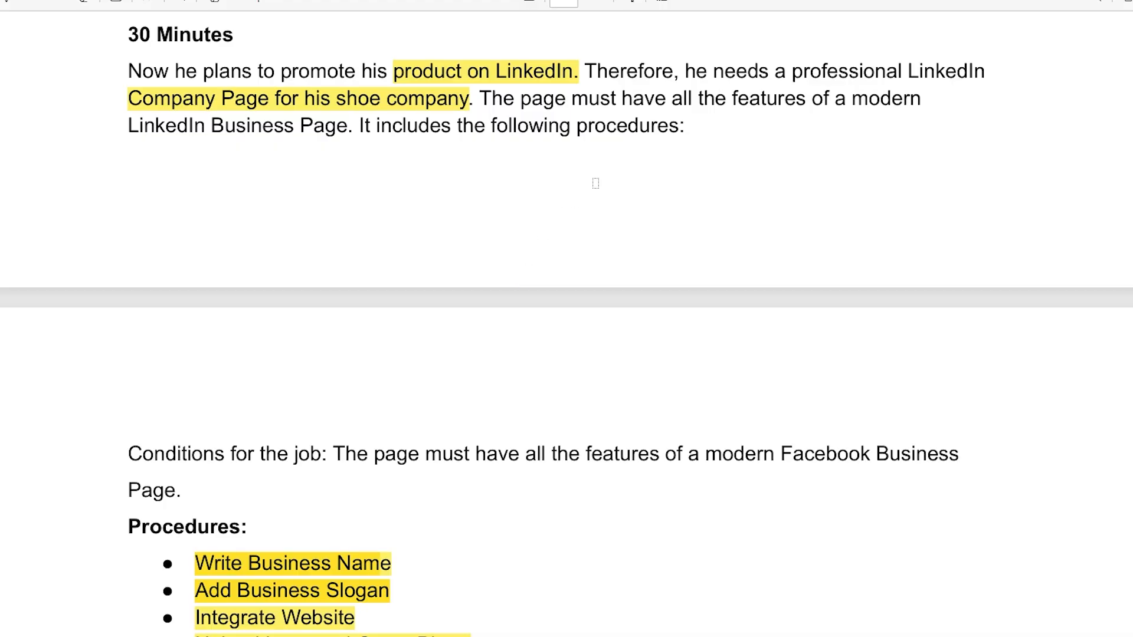
scroll(395, 484, down, 5)
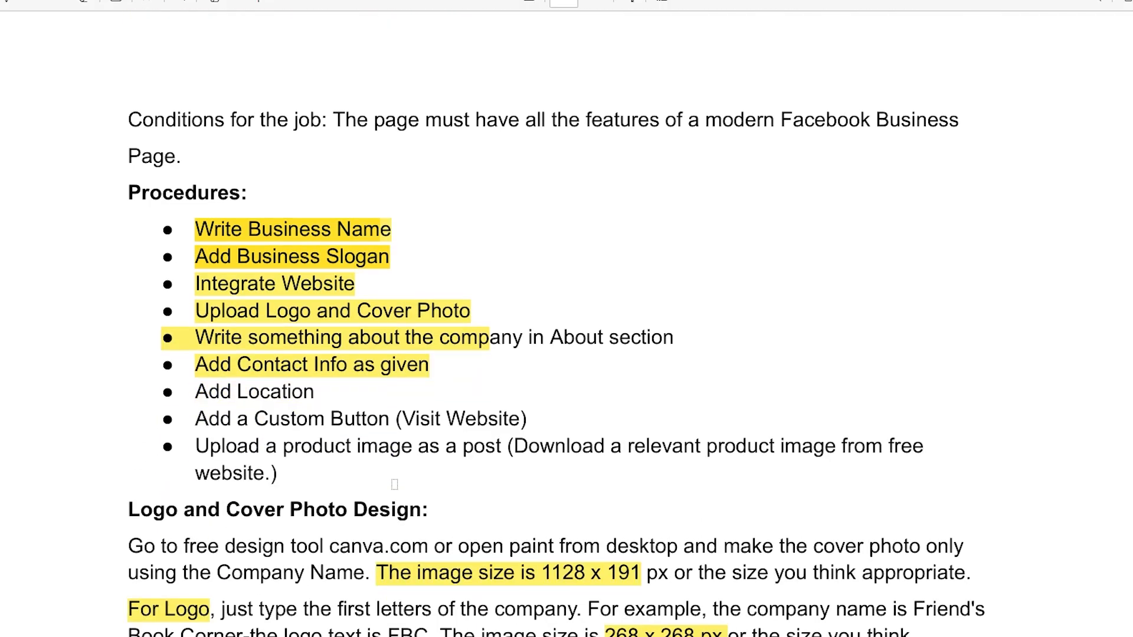
scroll(513, 575, down, 2)
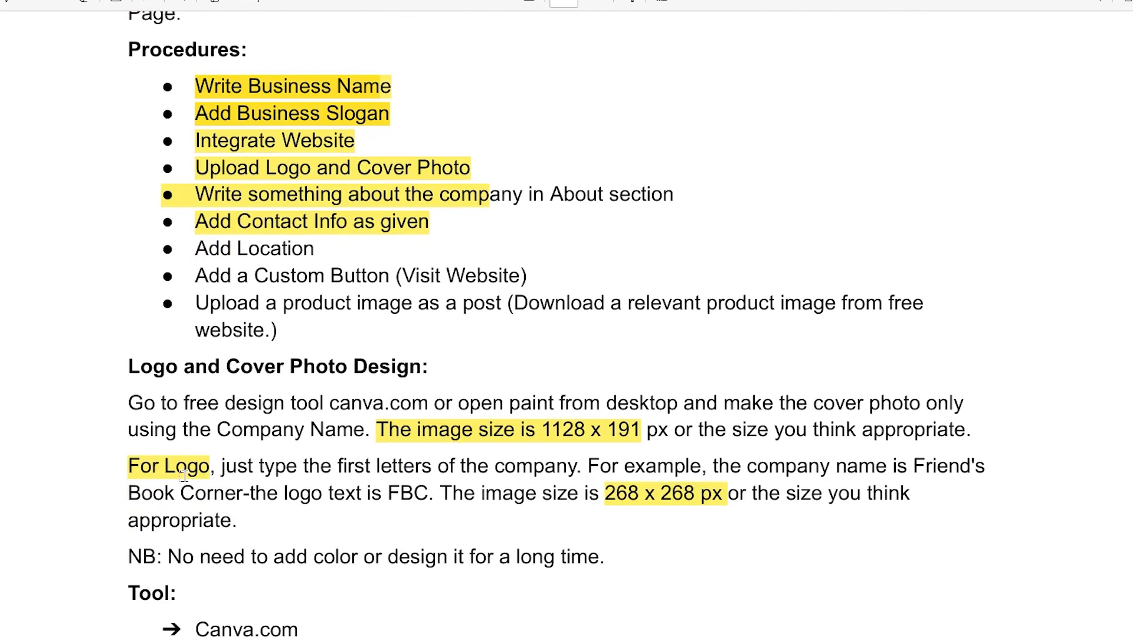
scroll(489, 529, up, 10)
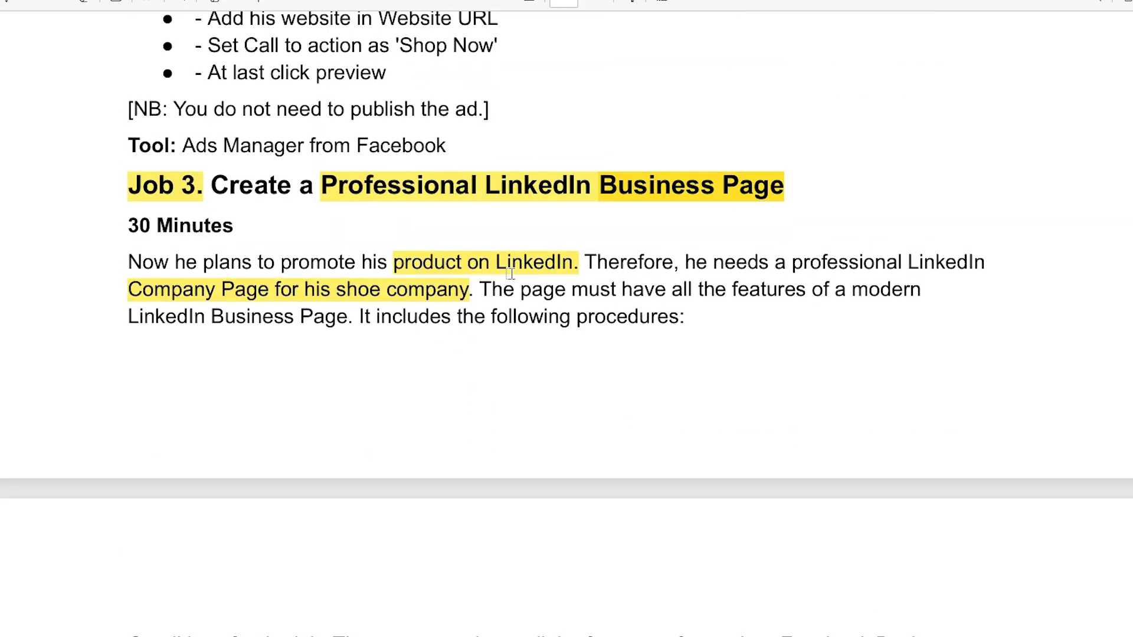
scroll(630, 395, down, 7)
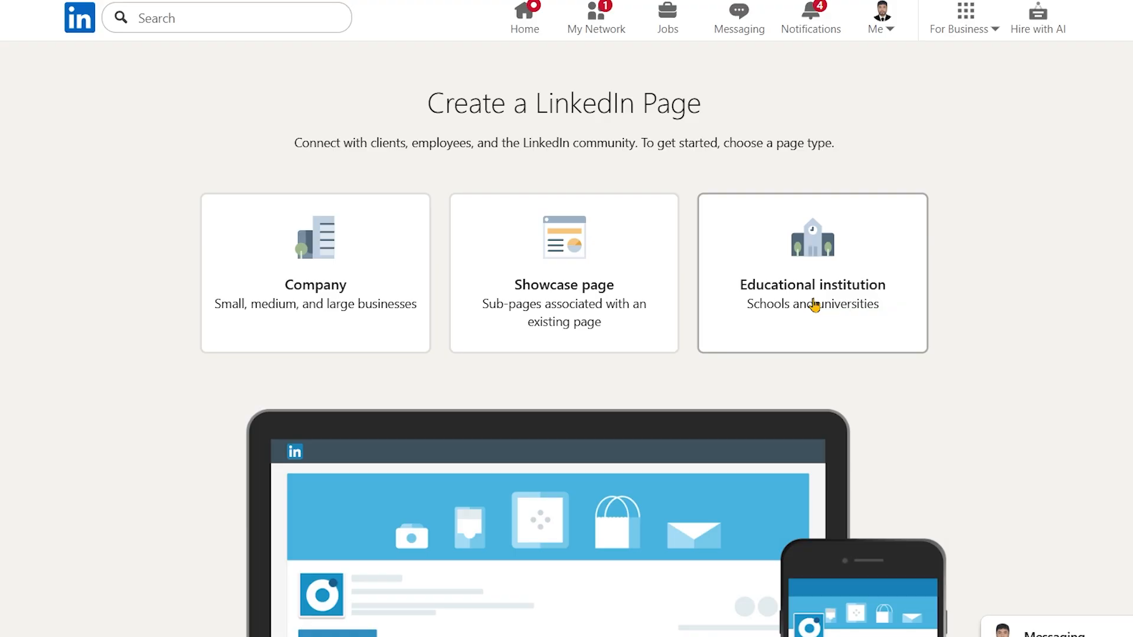
Choose the Company page type and set the company name to DMF L-3 Asset B-1
click(342, 300)
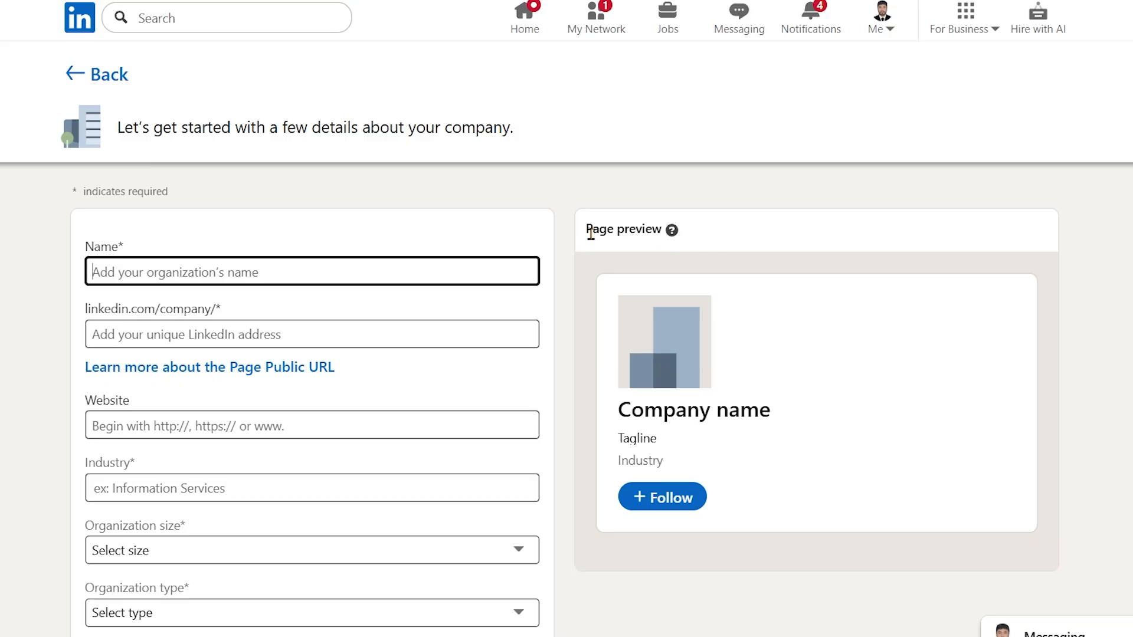
click(240, 277)
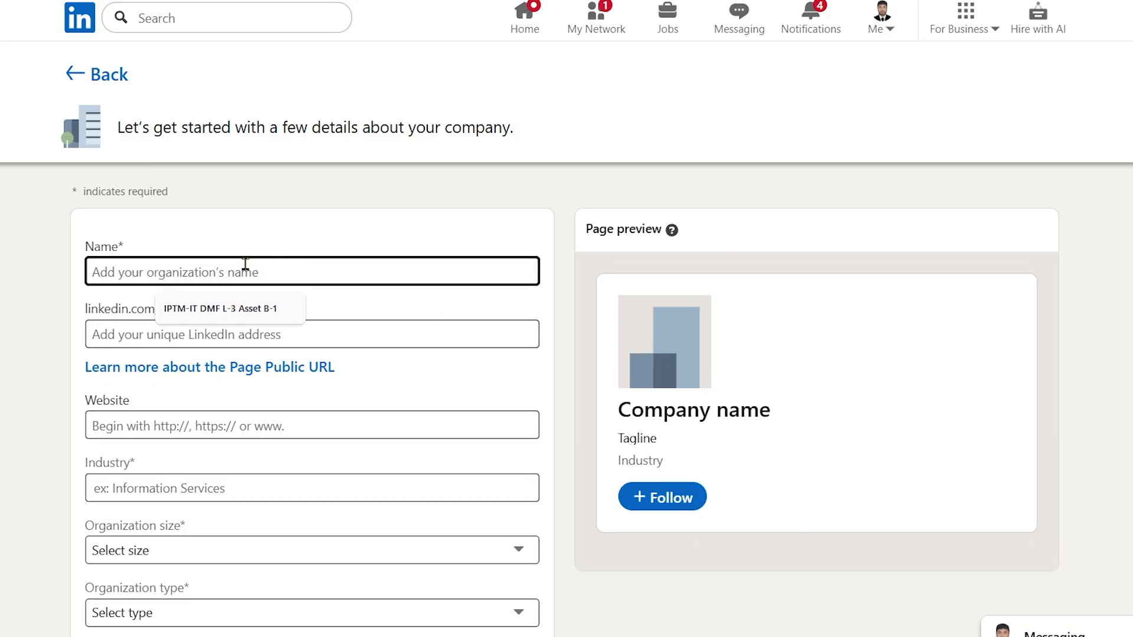
click(251, 299)
click(274, 277)
click(272, 306)
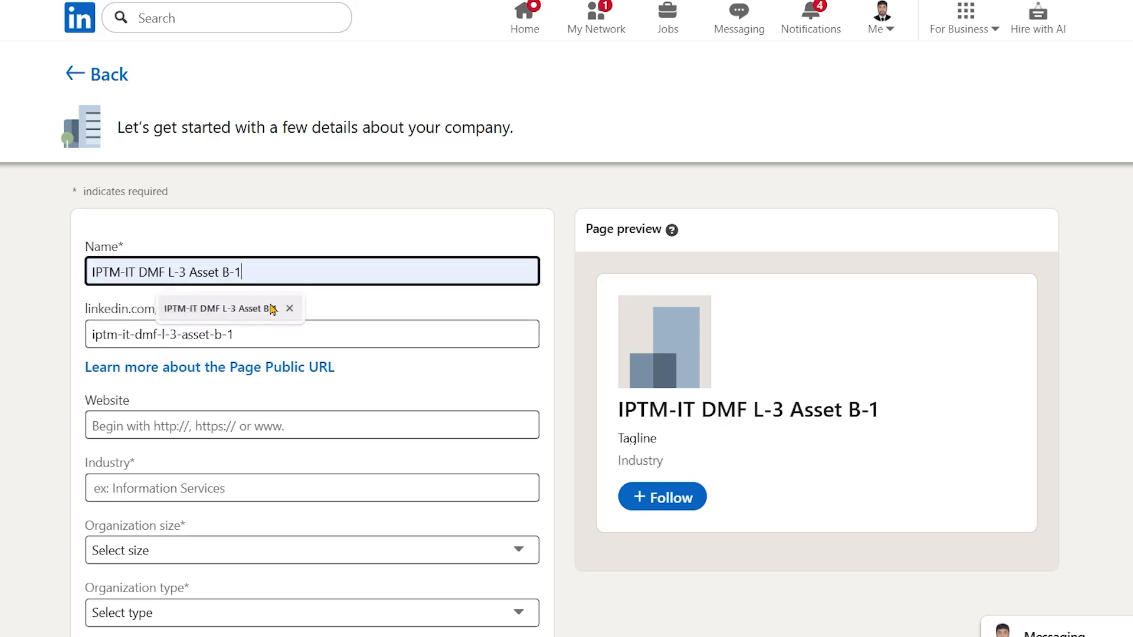
drag(138, 272, 90, 272)
key(BackSpace)
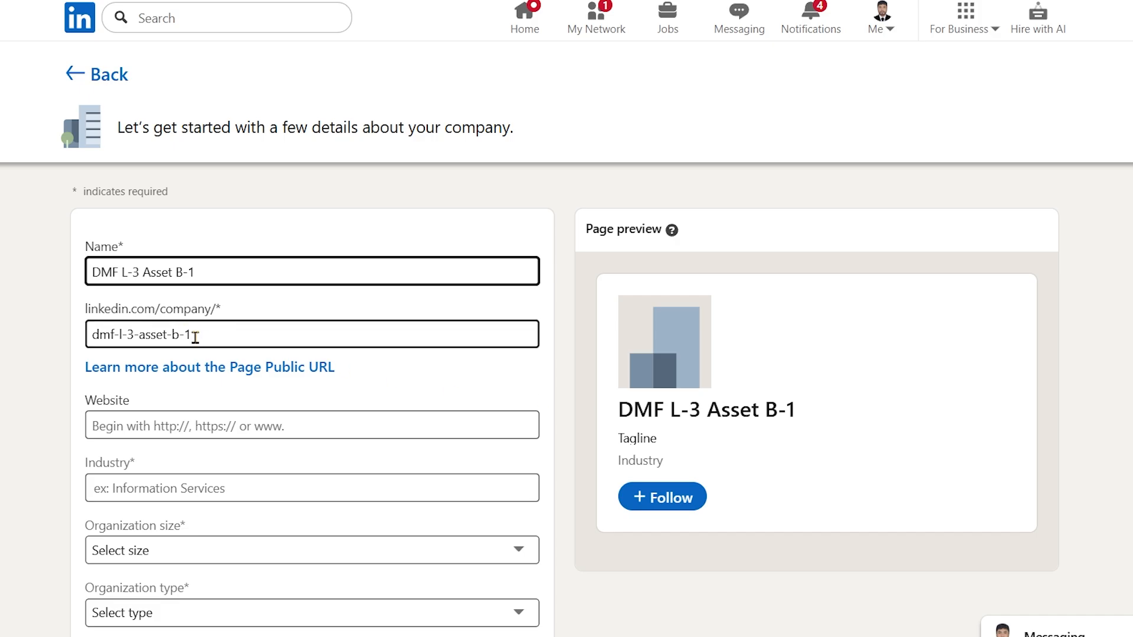
Try replacing the page's public address with dmf and DMF l3
drag(201, 338, 58, 347)
key(BackSpace)
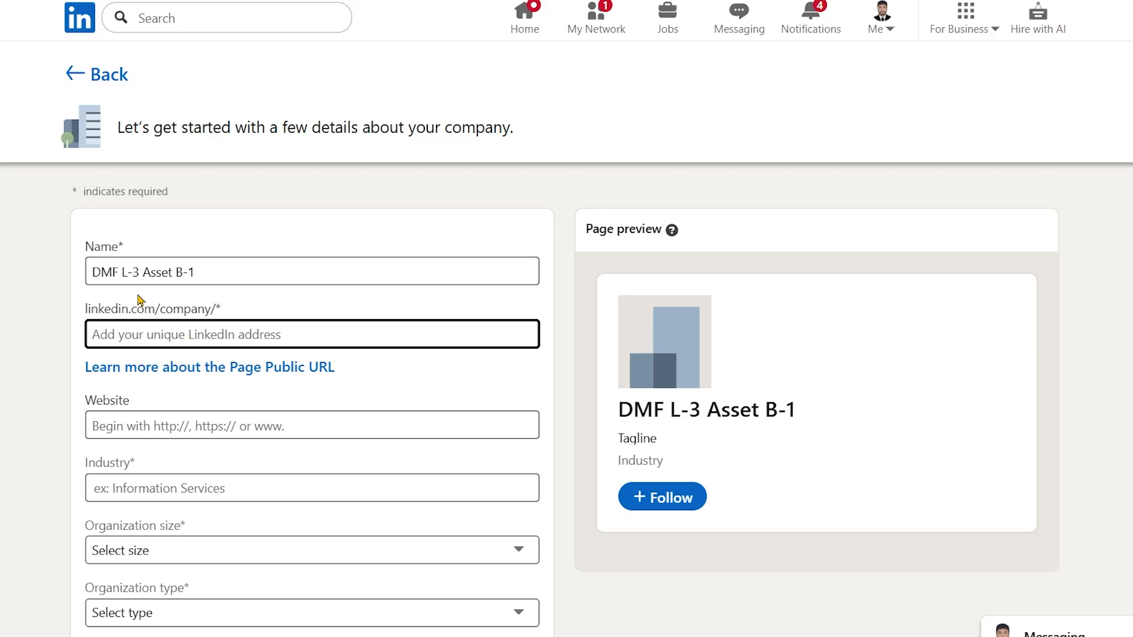
text(dmf)
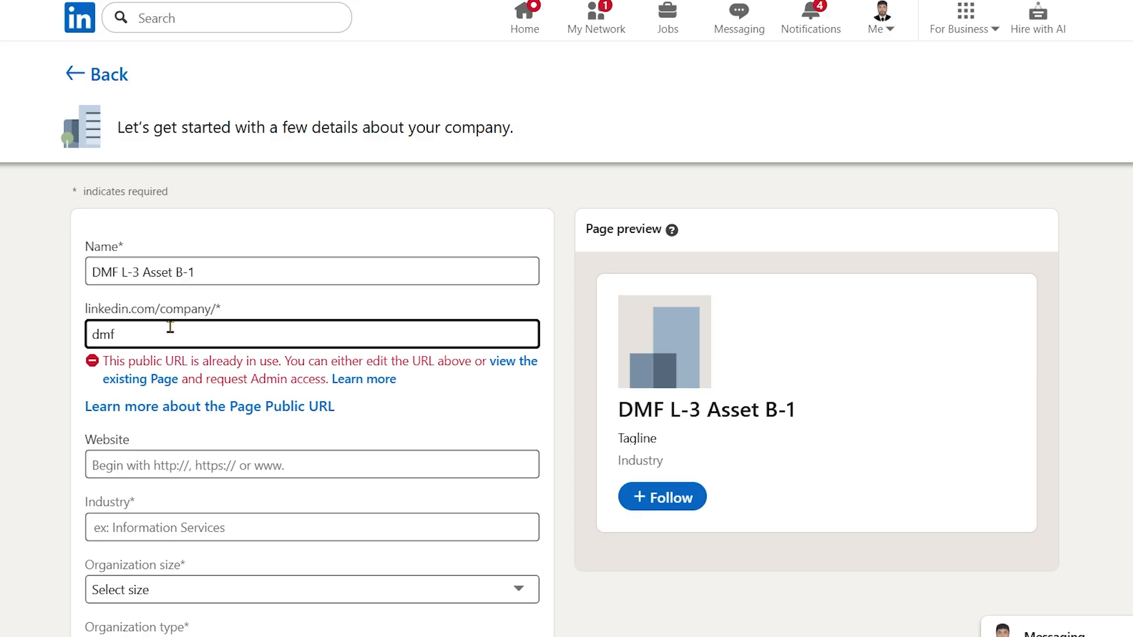
drag(169, 328, 86, 328)
text(DMF l3)
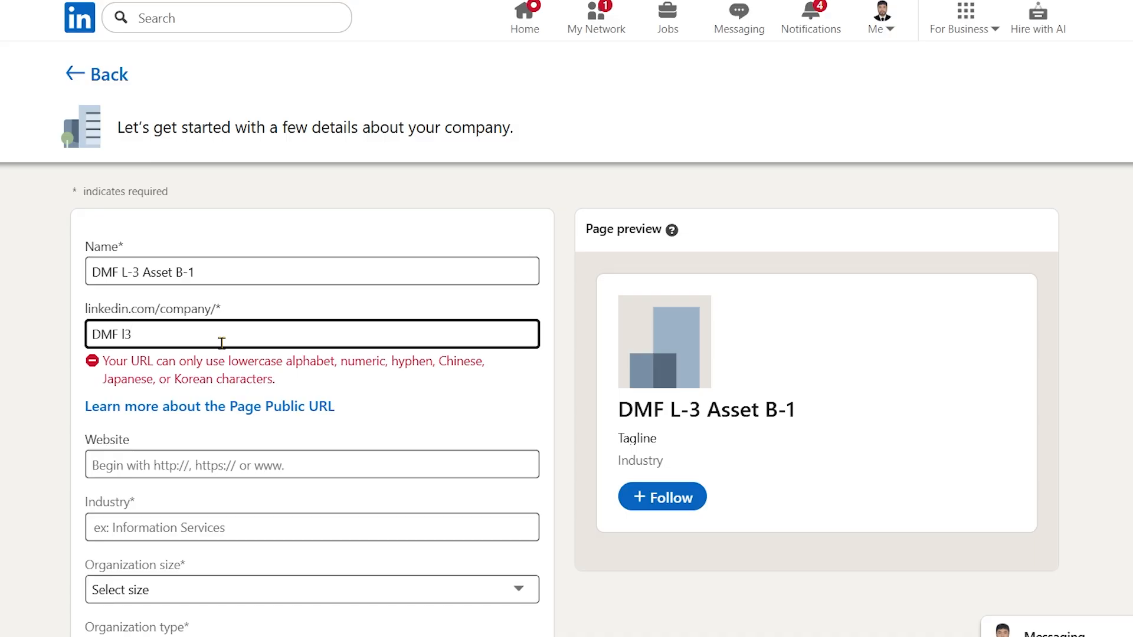
Refill the suggested company name and remove its IPTM-IT prefix, so the public address becomes dmf-l-3-asset-b-1
click(178, 301)
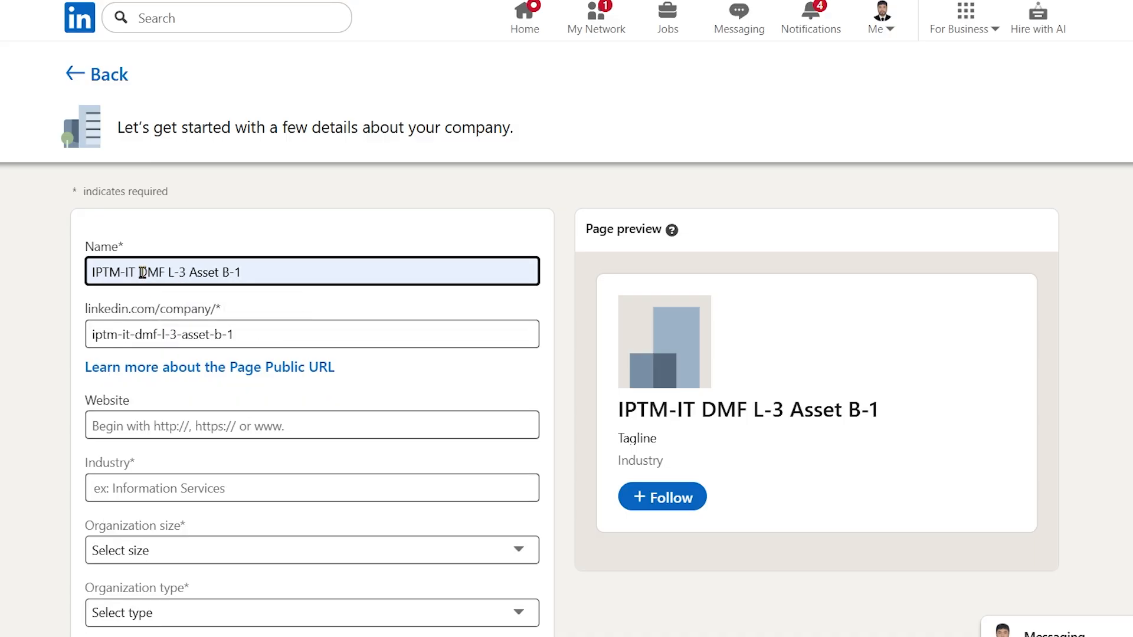
drag(141, 272, 75, 271)
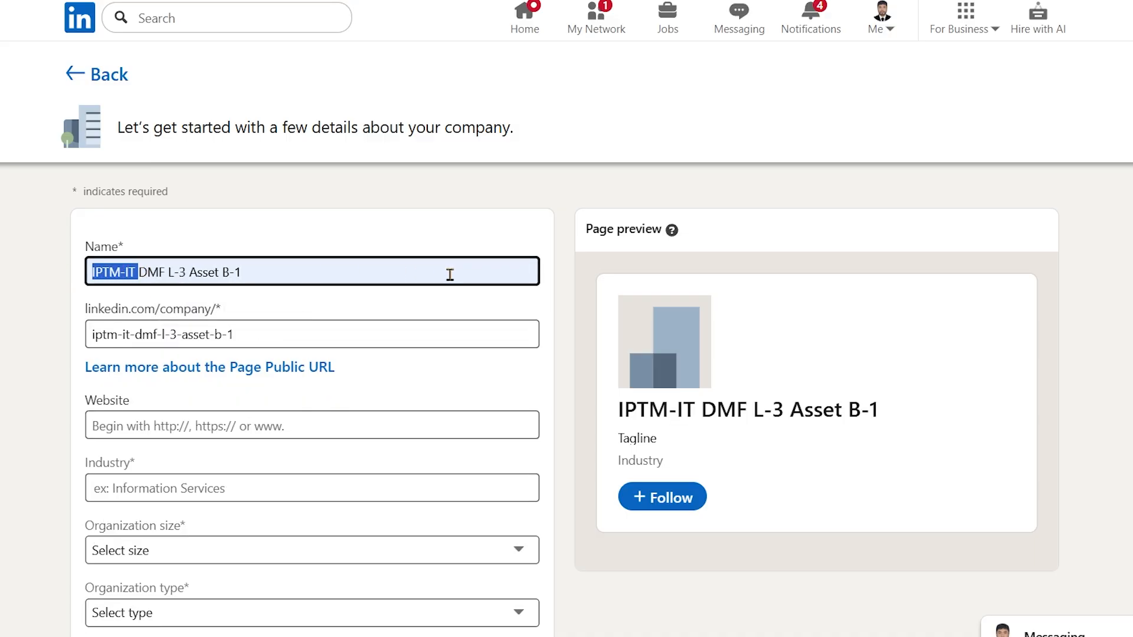
key(BackSpace)
click(230, 341)
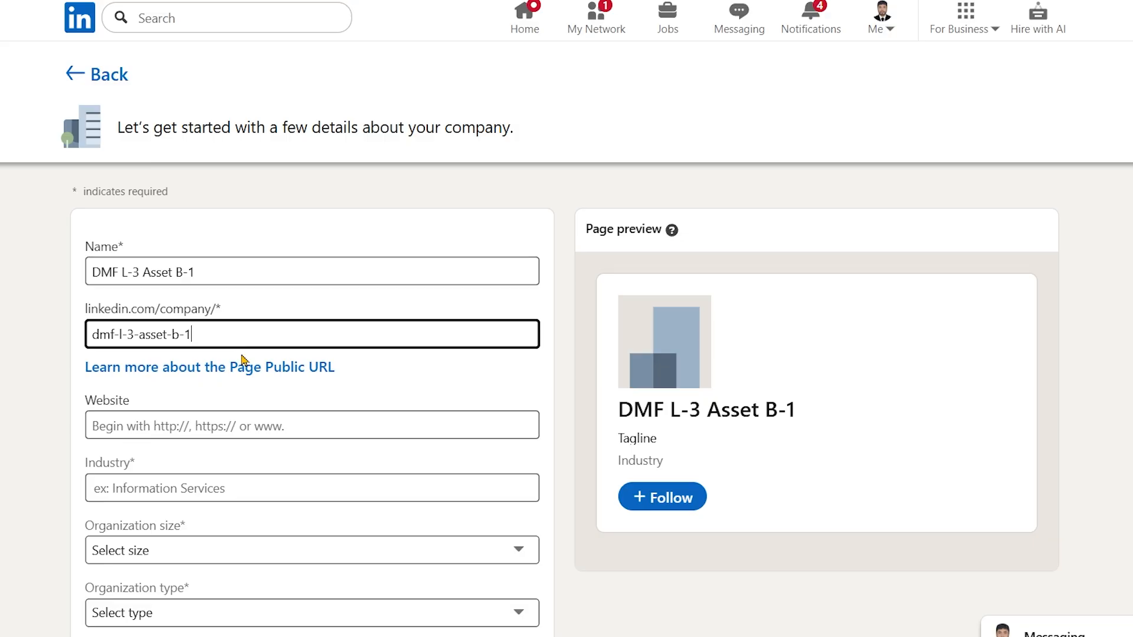
click(264, 429)
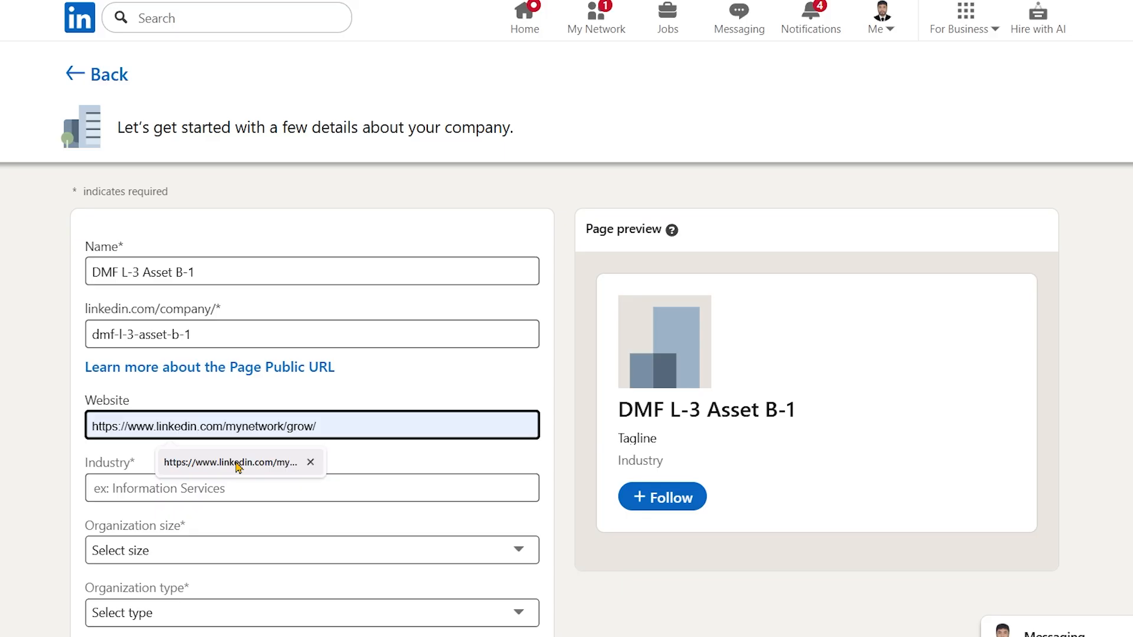
click(377, 459)
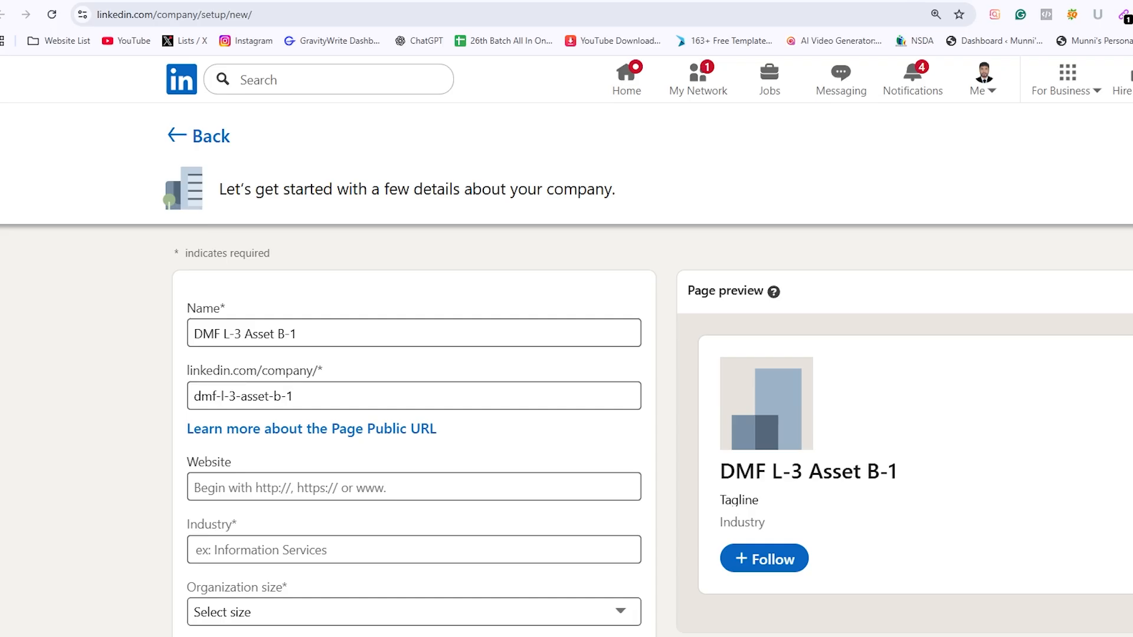
key(ctrl+t)
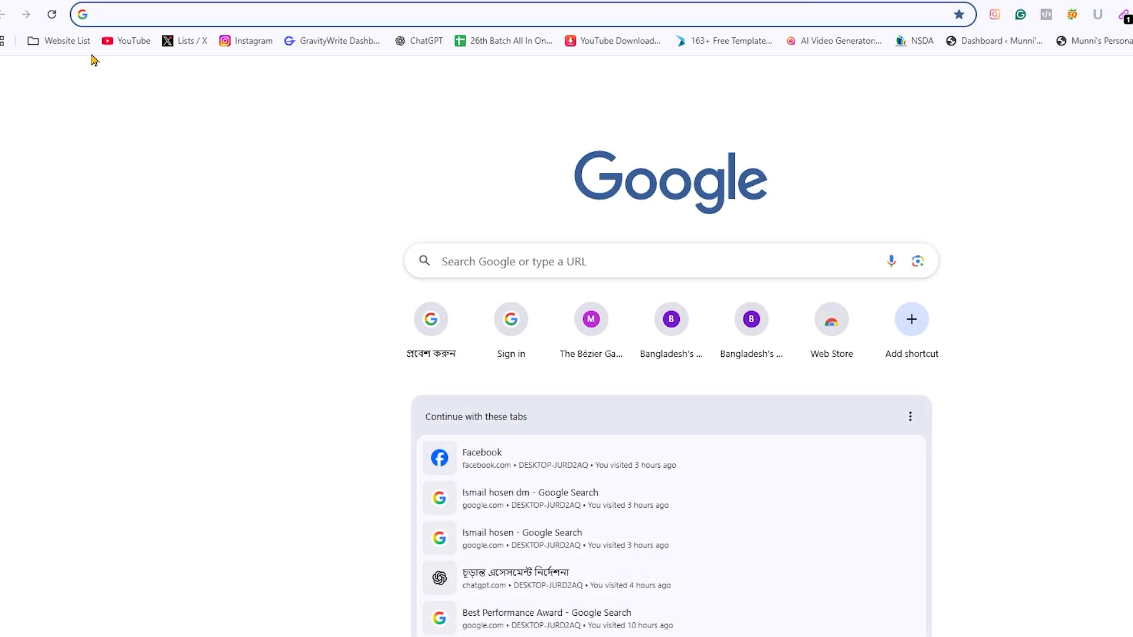
click(70, 46)
click(89, 72)
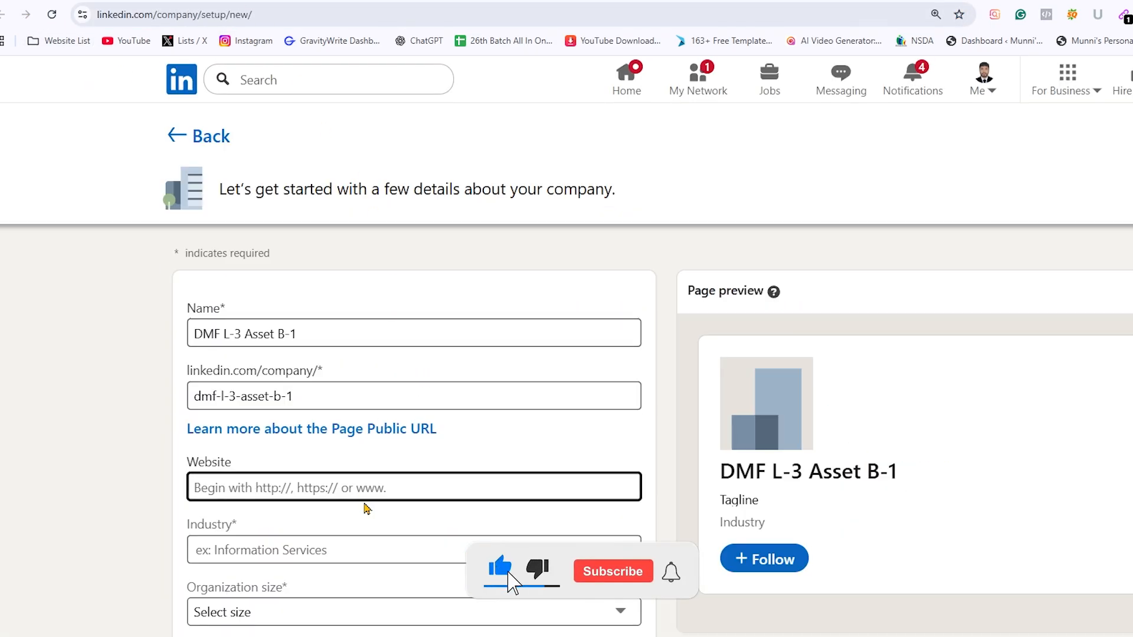
text(https://dev-fruit-haven.pantheonsite.io/)
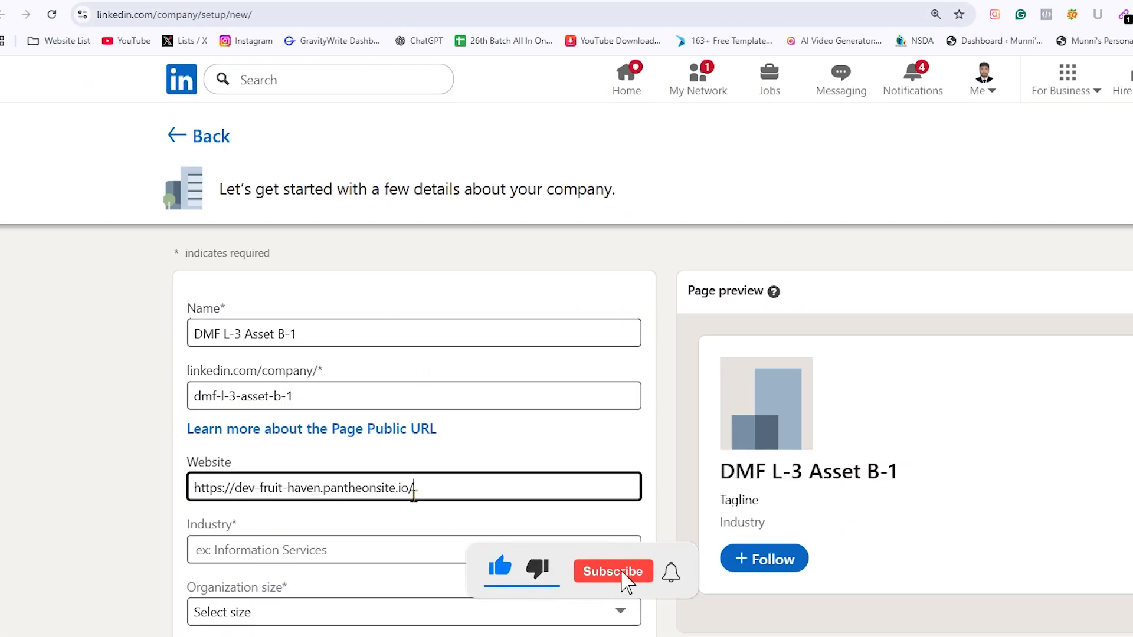
Set the company's industry to IT Services and IT Consulting
click(343, 551)
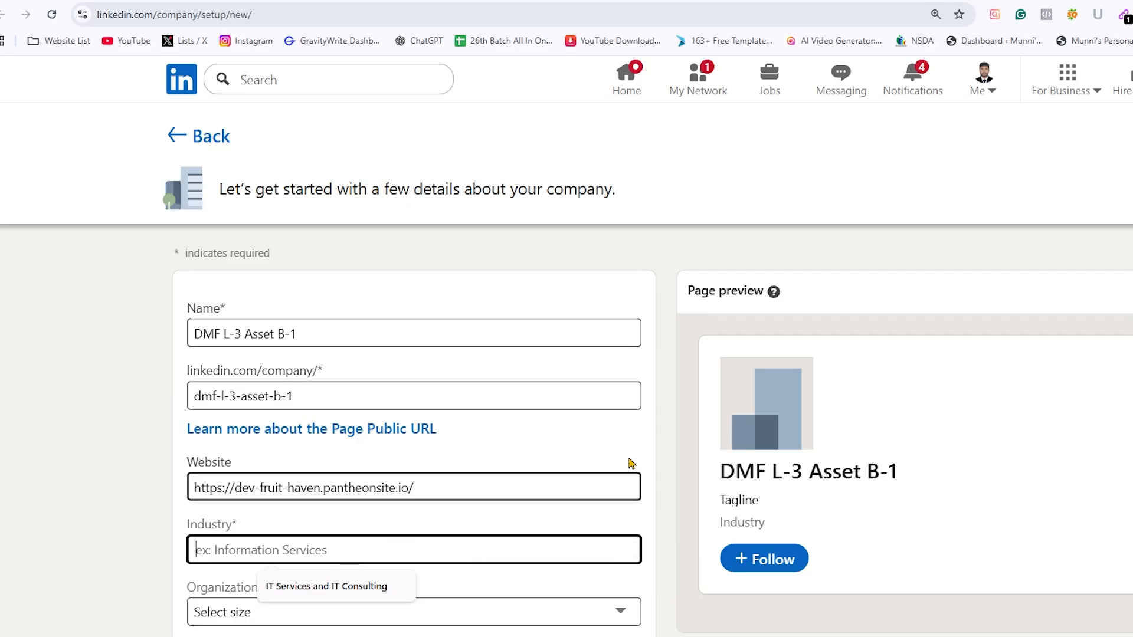
text(IF)
key(BackSpace)
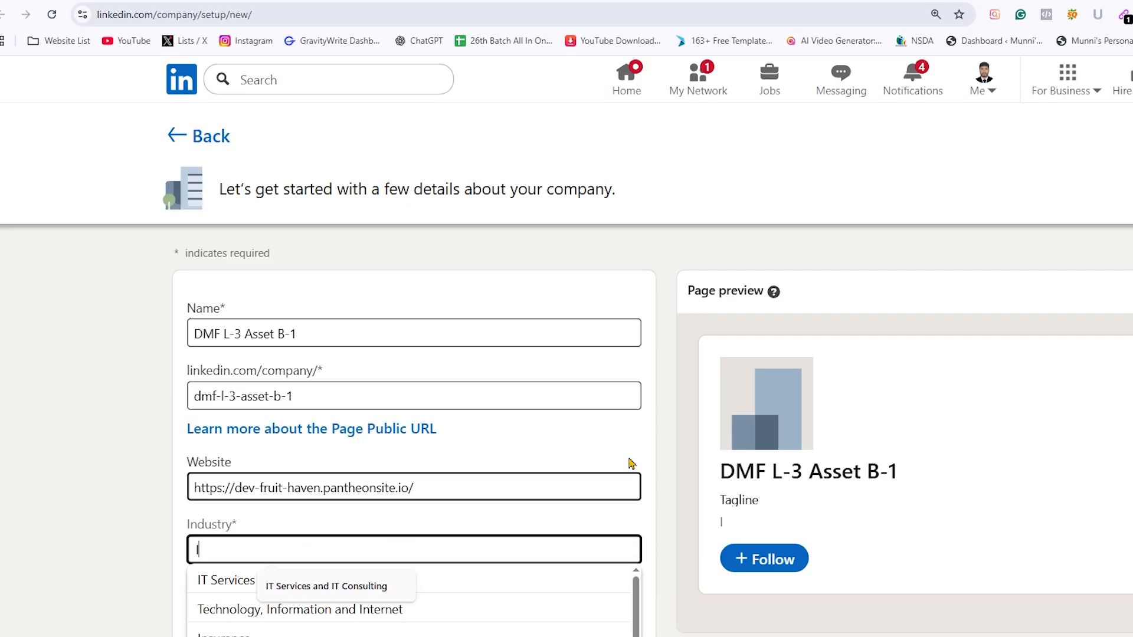
text(i)
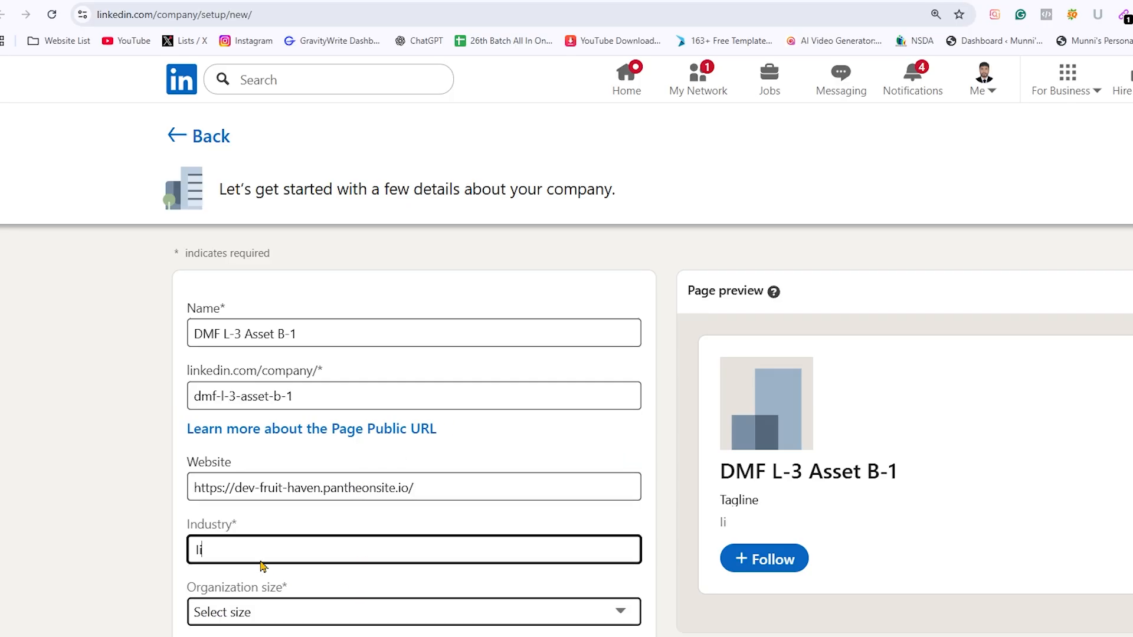
click(293, 577)
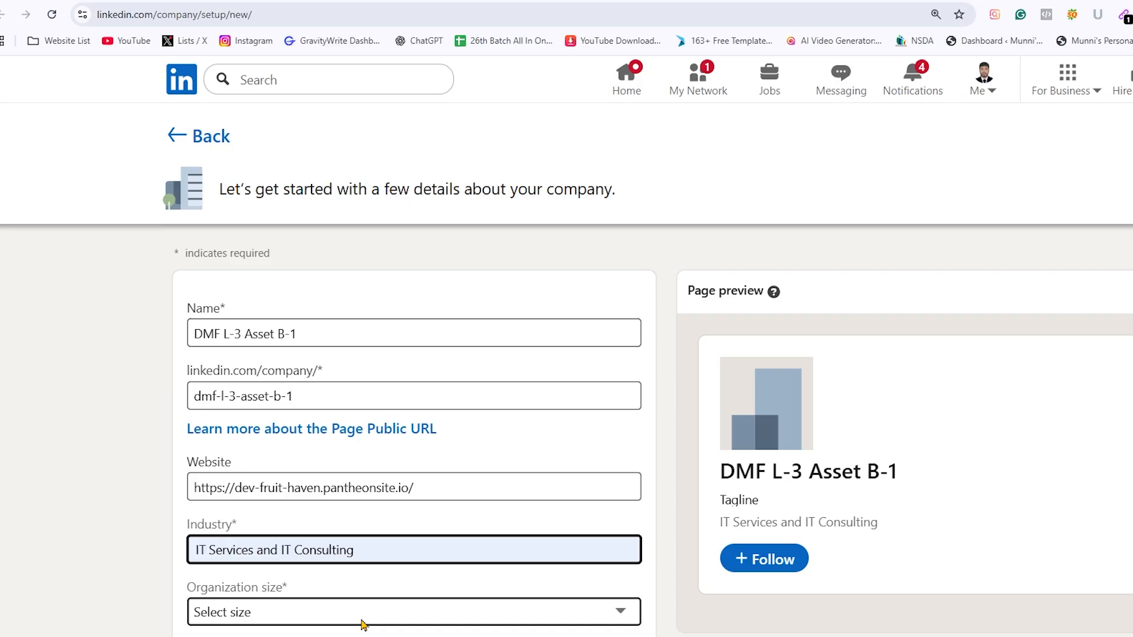
Set the organization size to 2–10 employees and the organization type to Public company
scroll(299, 519, down, 2)
click(289, 495)
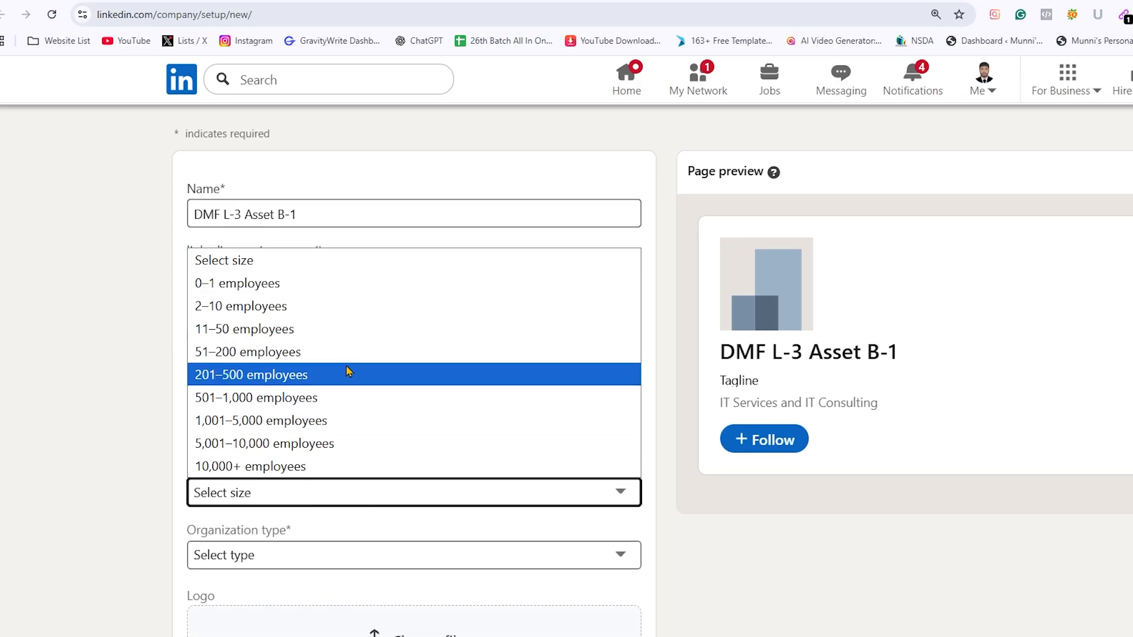
click(303, 307)
scroll(366, 519, down, 2)
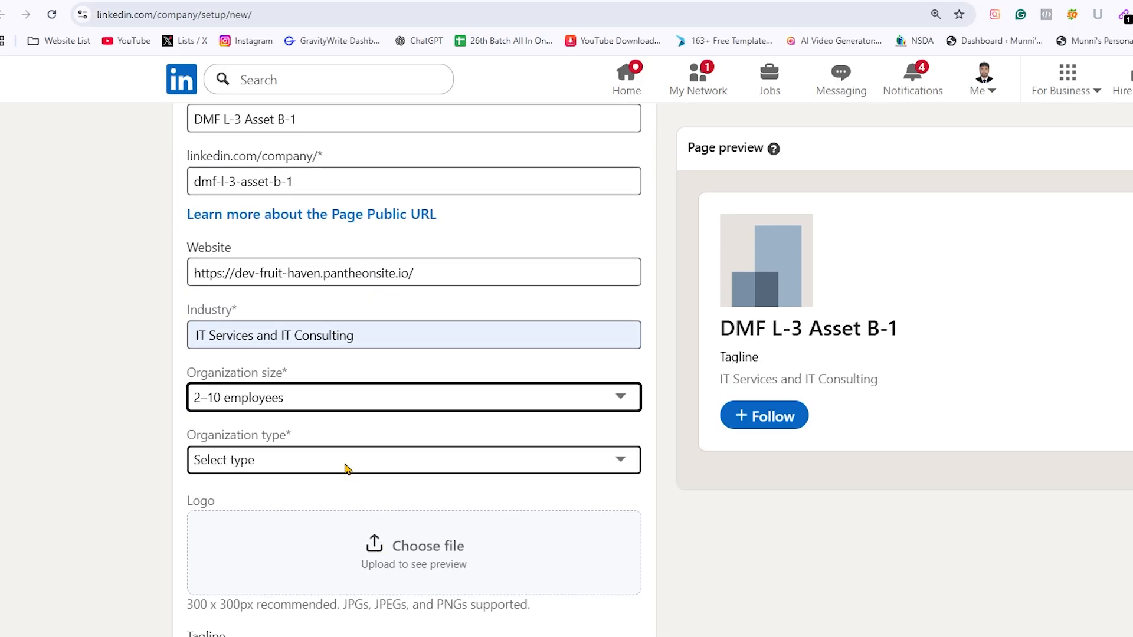
click(345, 468)
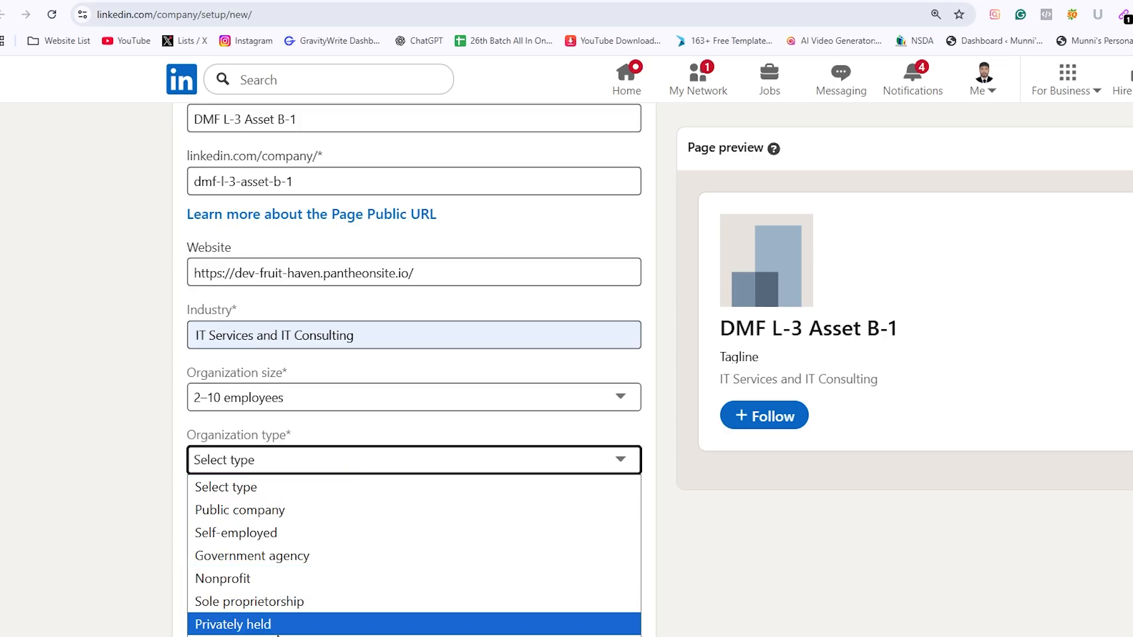
click(279, 511)
Upload the image Gg_U-cfbAAAKA3z.jpeg as the company logo
scroll(306, 521, down, 1)
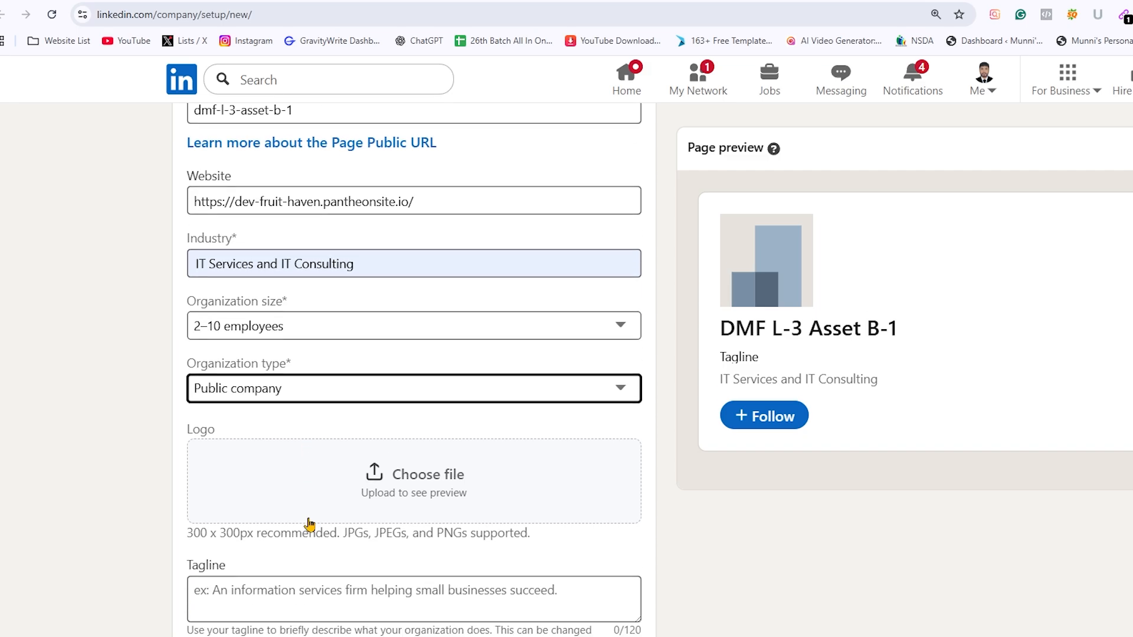
click(382, 485)
key(Escape)
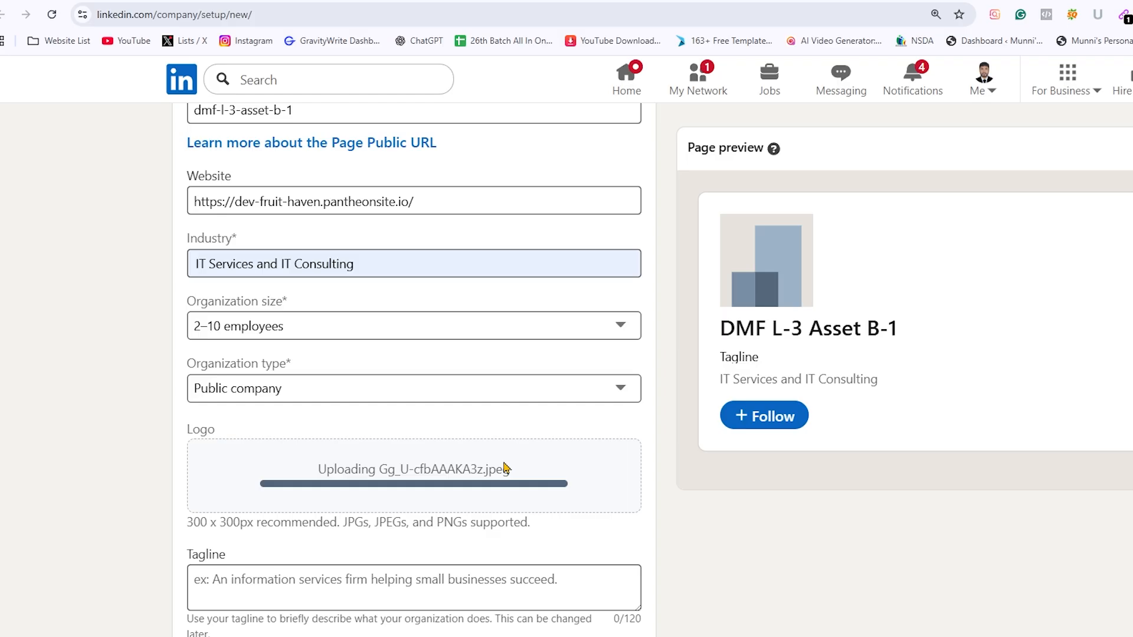
Enter the tagline Digital Marketing and verify being an authorized representative of the organization
scroll(364, 559, down, 2)
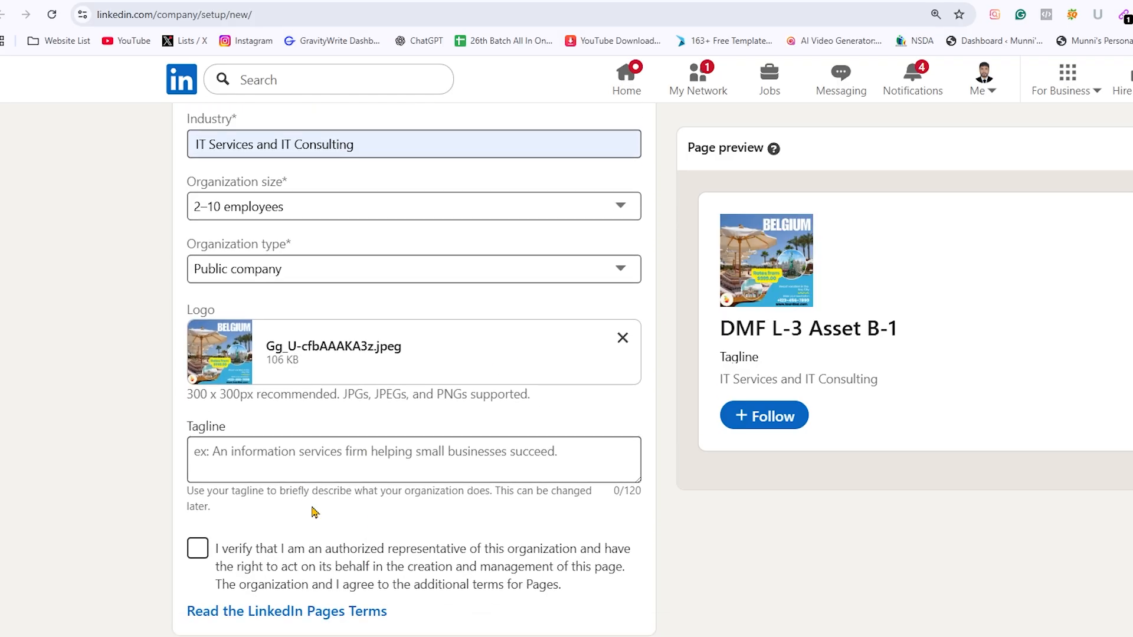
click(289, 458)
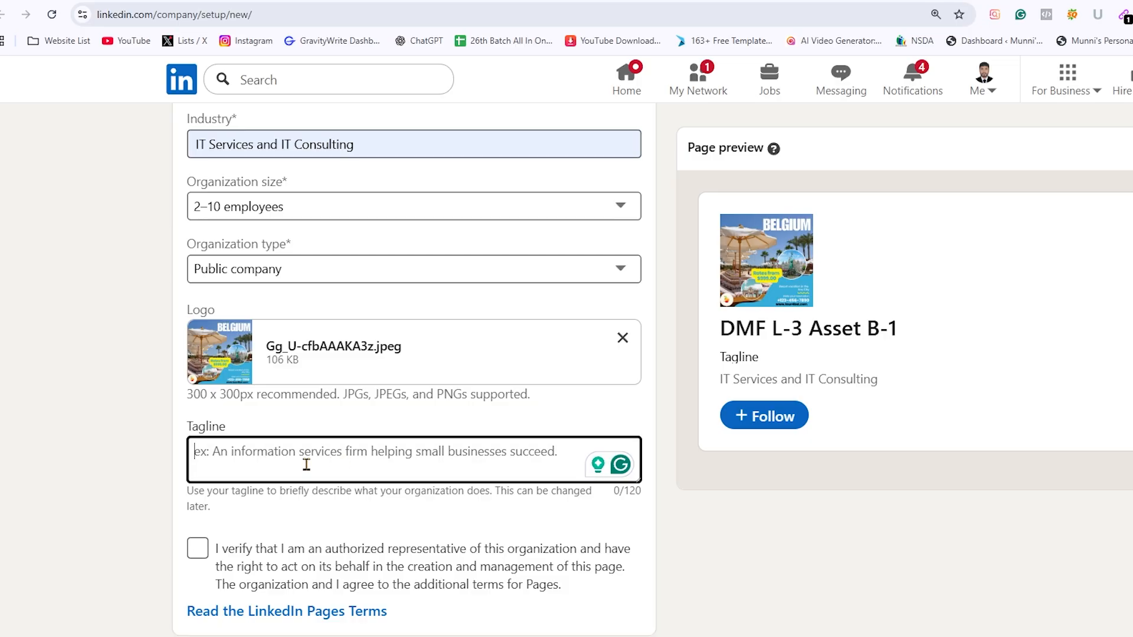
text(Digital)
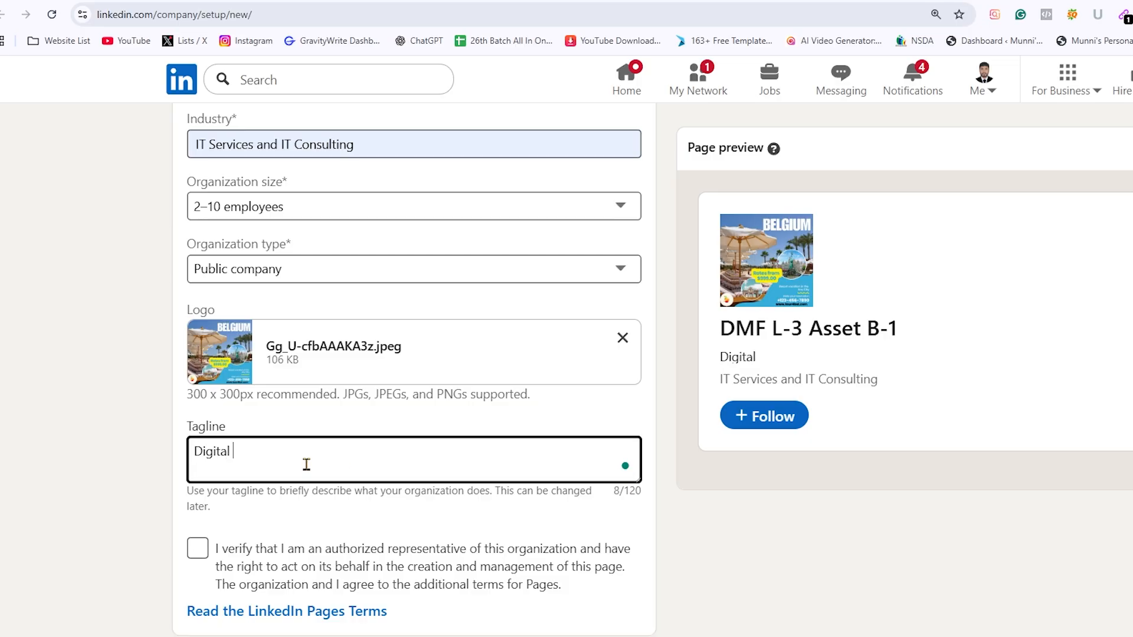
text( Marketin)
text(g)
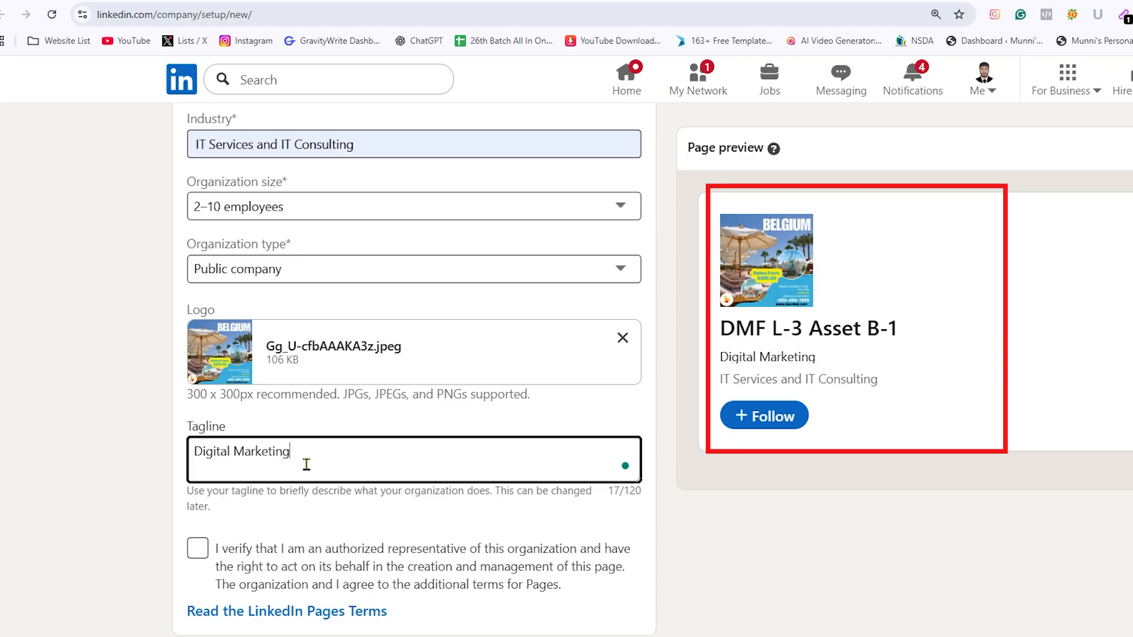
click(200, 547)
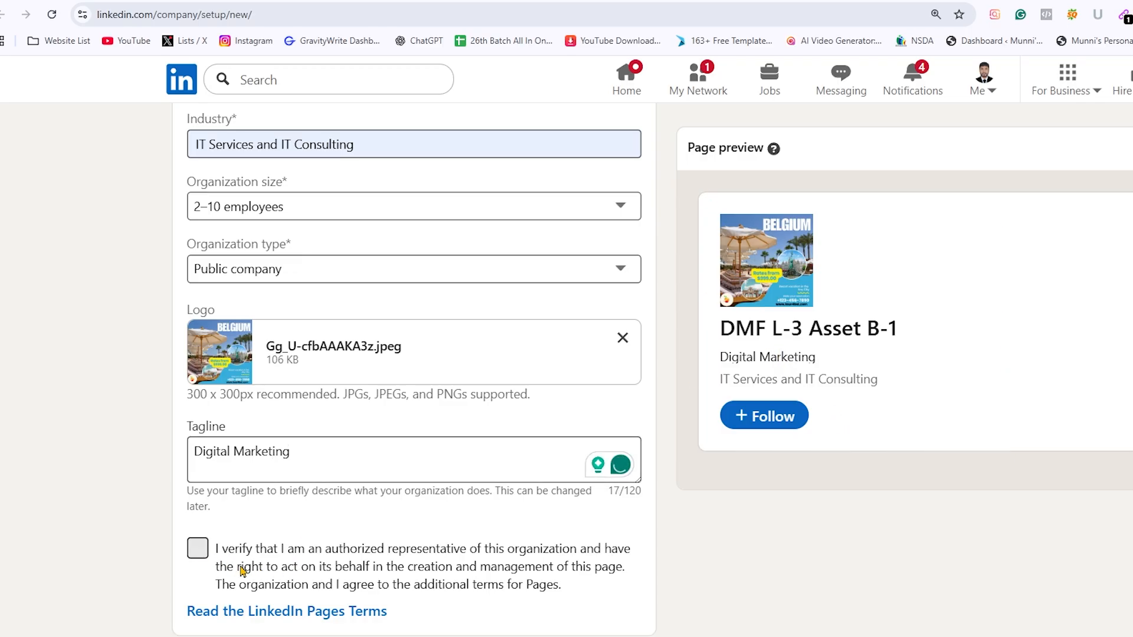
click(242, 571)
Review the completed company details and take a screen capture of the form with its page preview
scroll(488, 587, down, 1)
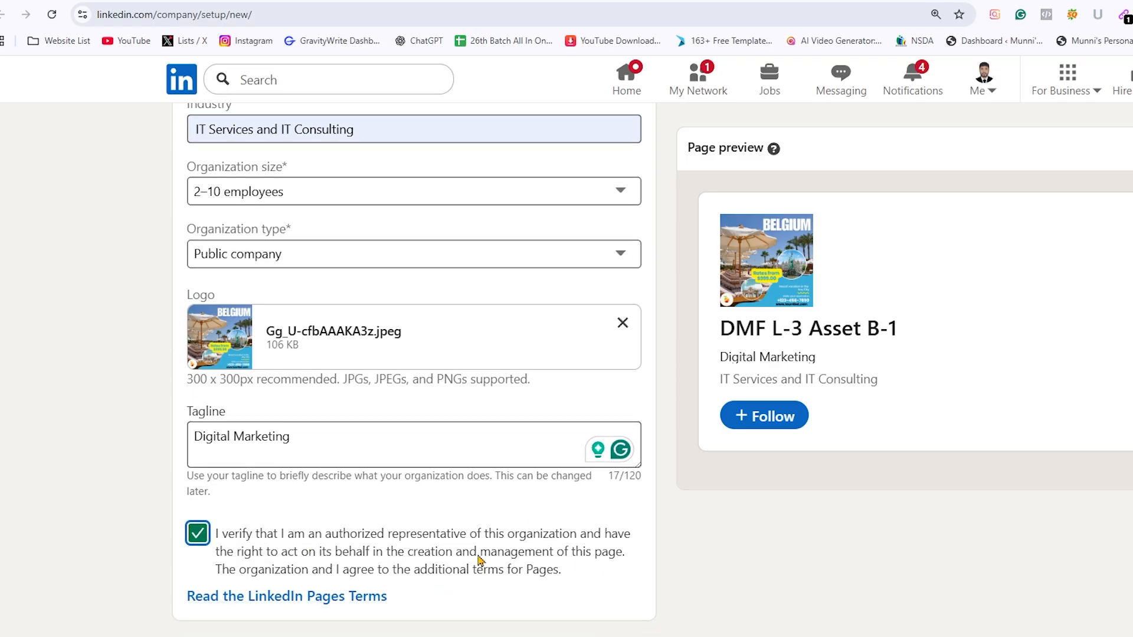
scroll(587, 590, up, 6)
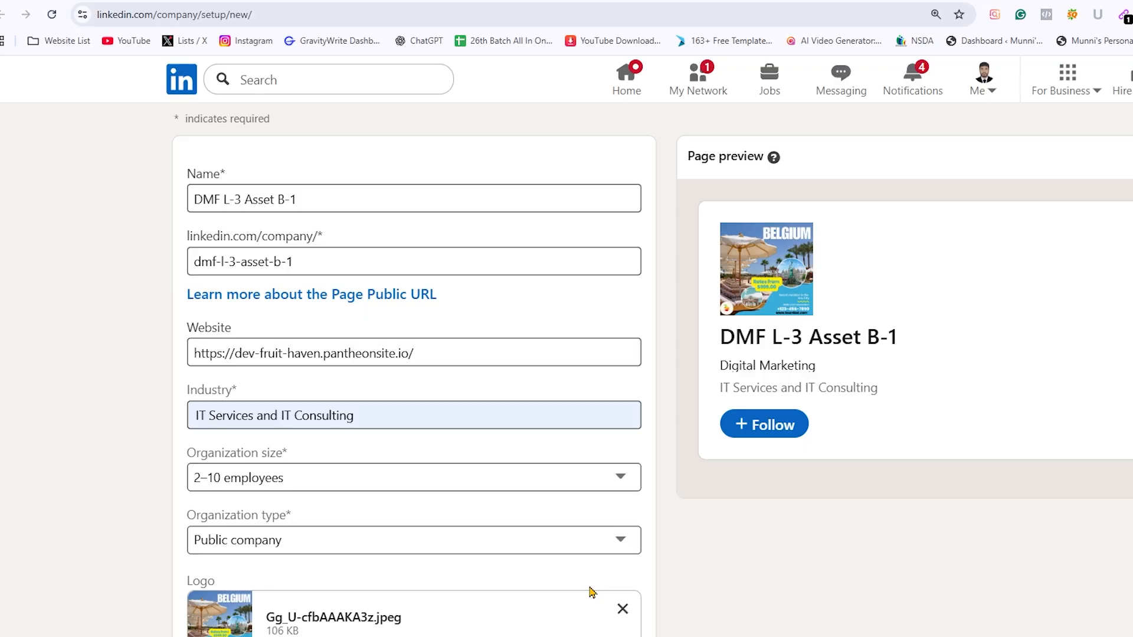
scroll(585, 535, down, 1)
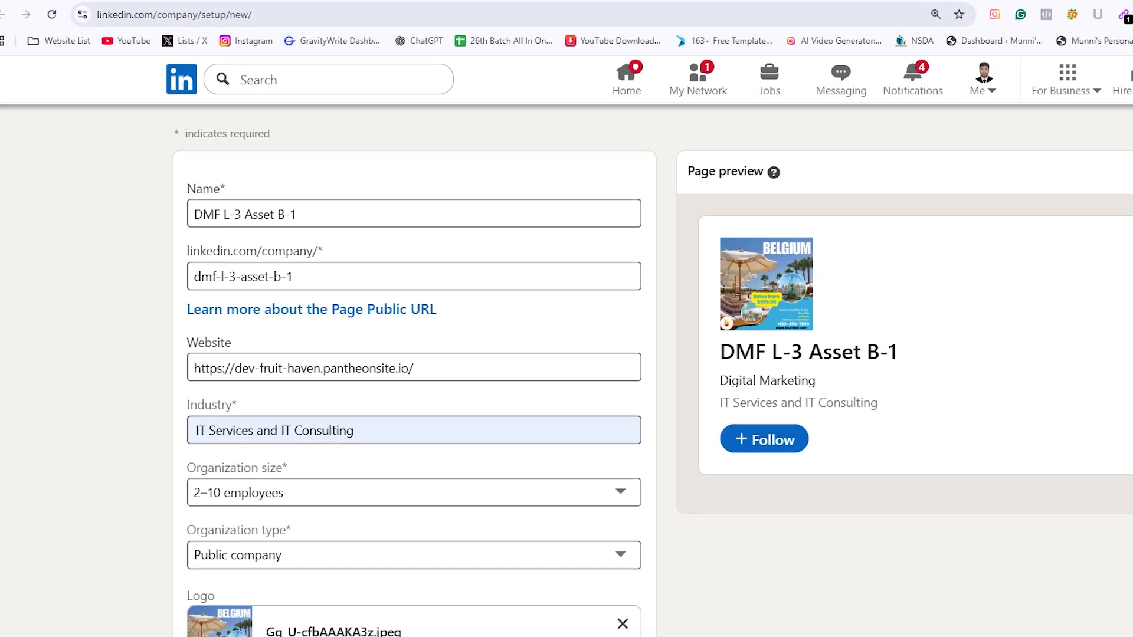
key(Print)
drag(97, 137, 1132, 634)
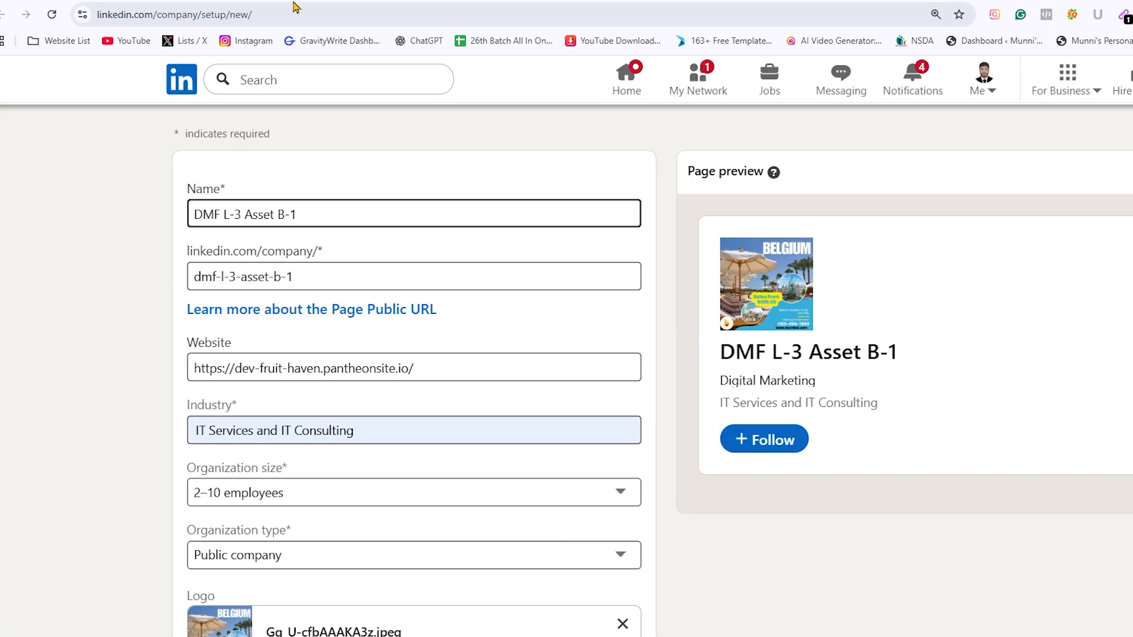
Check the form down to the Create page option, and switch to the assignment document's page procedures
scroll(450, 121, down, 5)
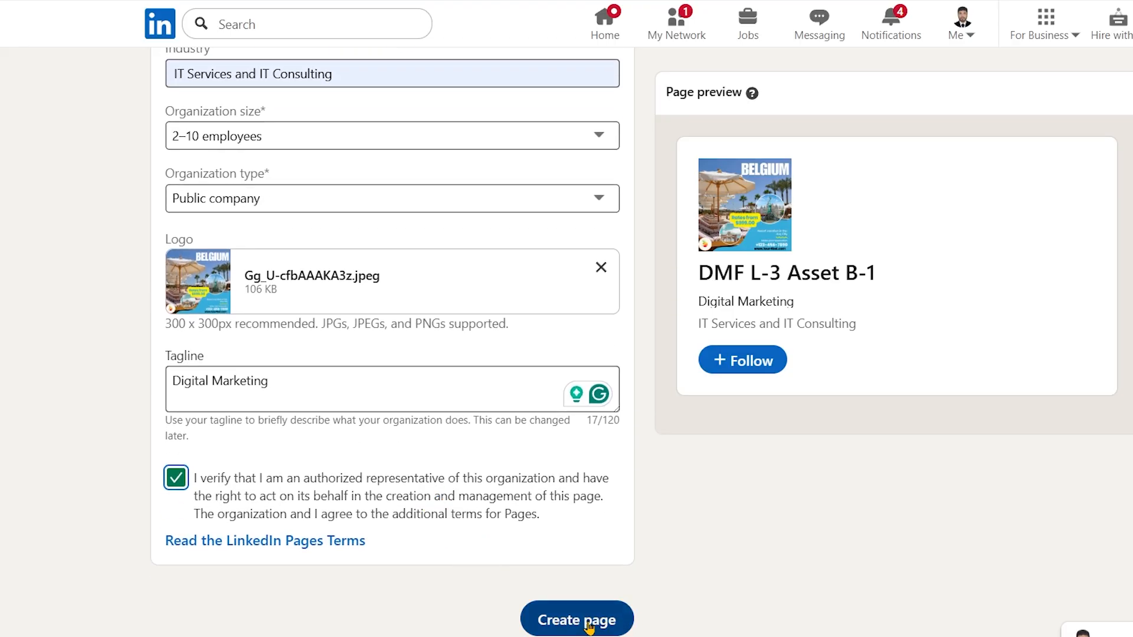
click(758, 547)
scroll(750, 543, up, 2)
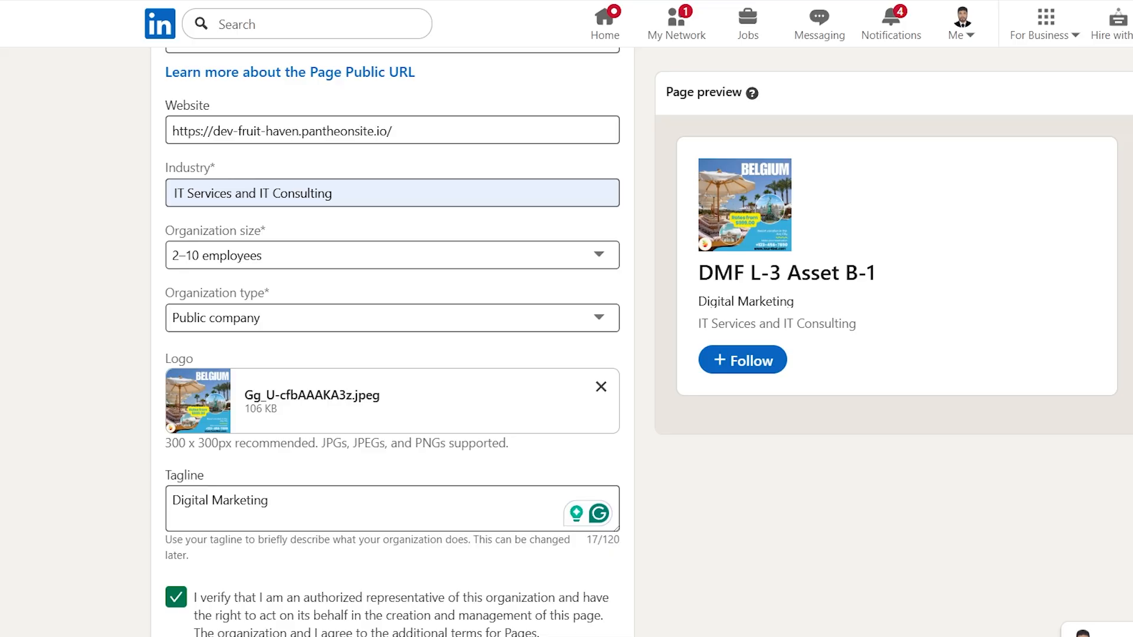
key(alt+Tab)
scroll(487, 463, down, 1)
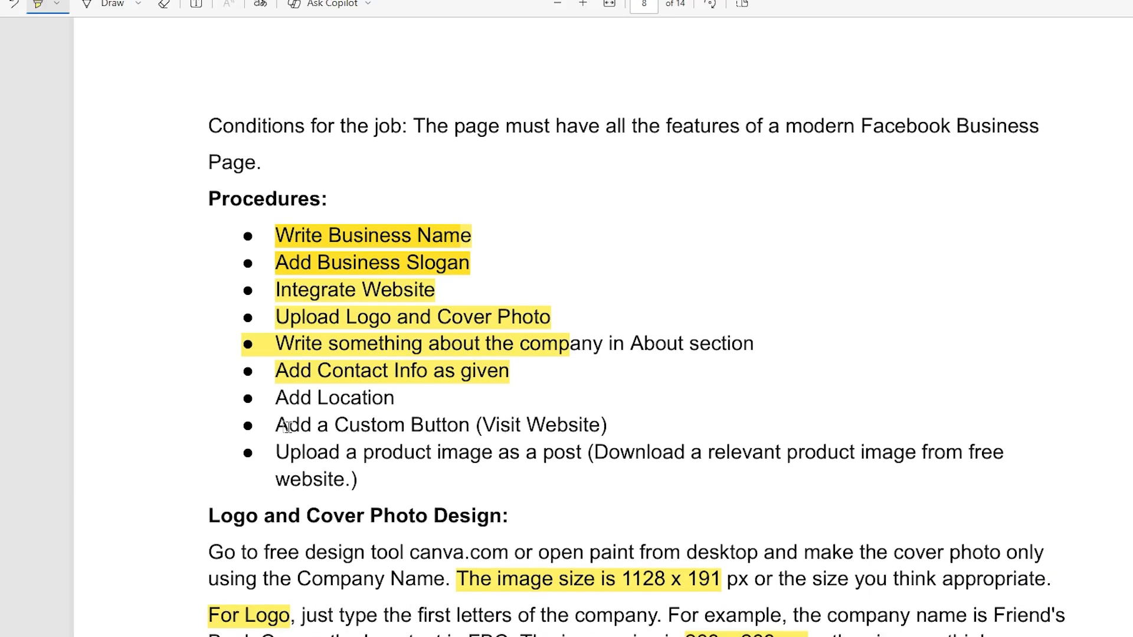
Highlight the cover size 1128 x 191, the logo size 268 x 268 px and the NB line about color and design time
scroll(458, 548, down, 1)
scroll(458, 548, down, 3)
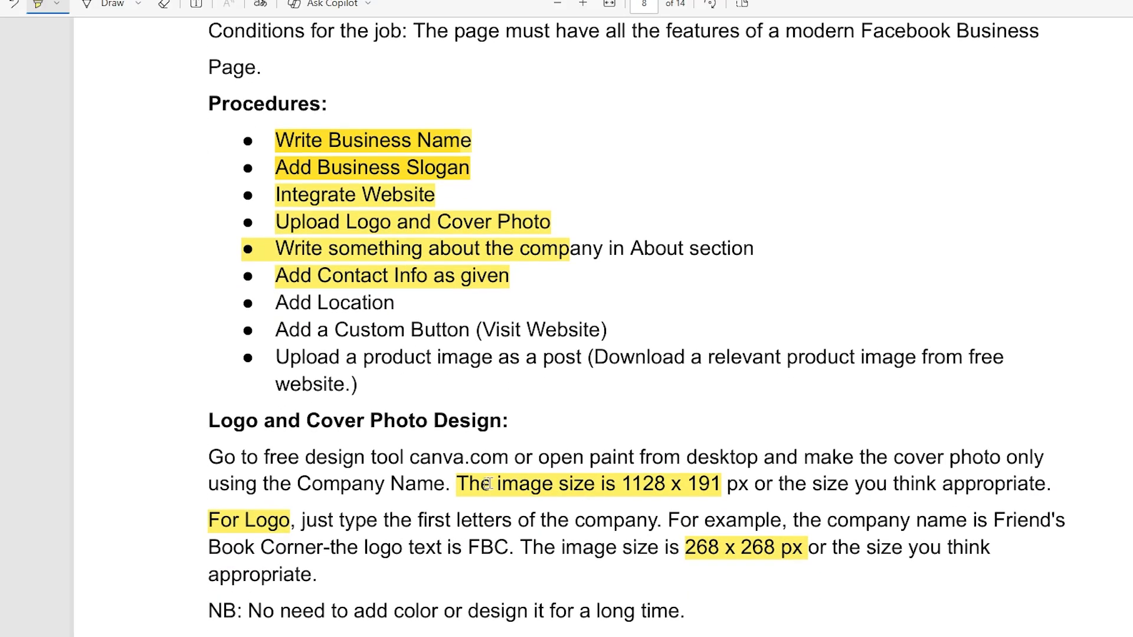
mouse_move(623, 485)
mouse_down()
mouse_move(740, 485)
mouse_move(727, 485)
mouse_up()
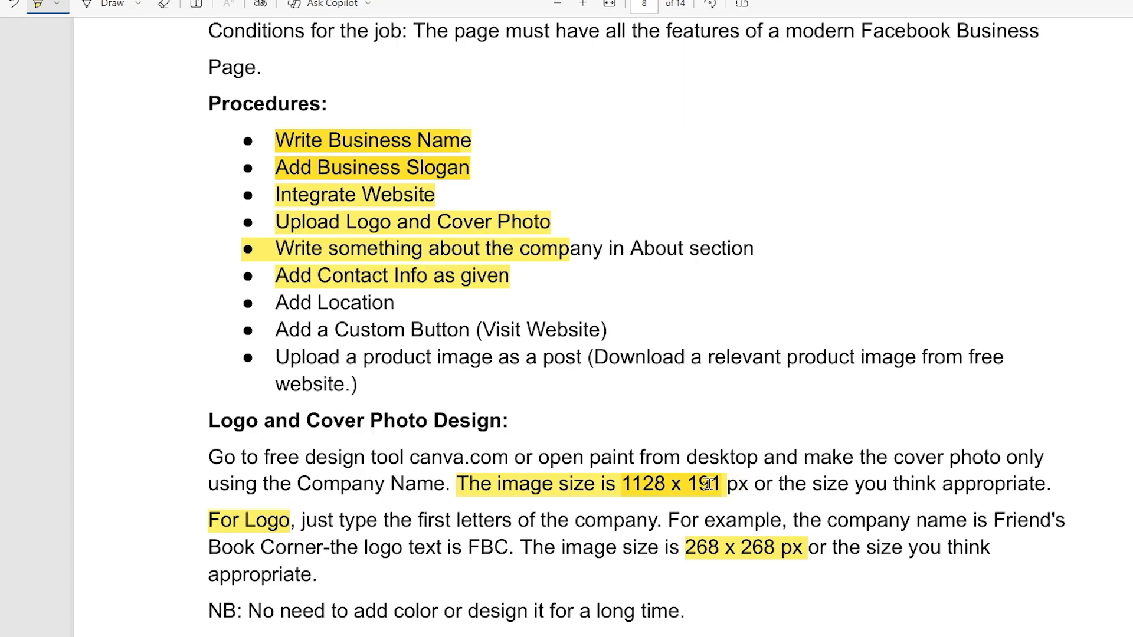
drag(681, 542, 804, 549)
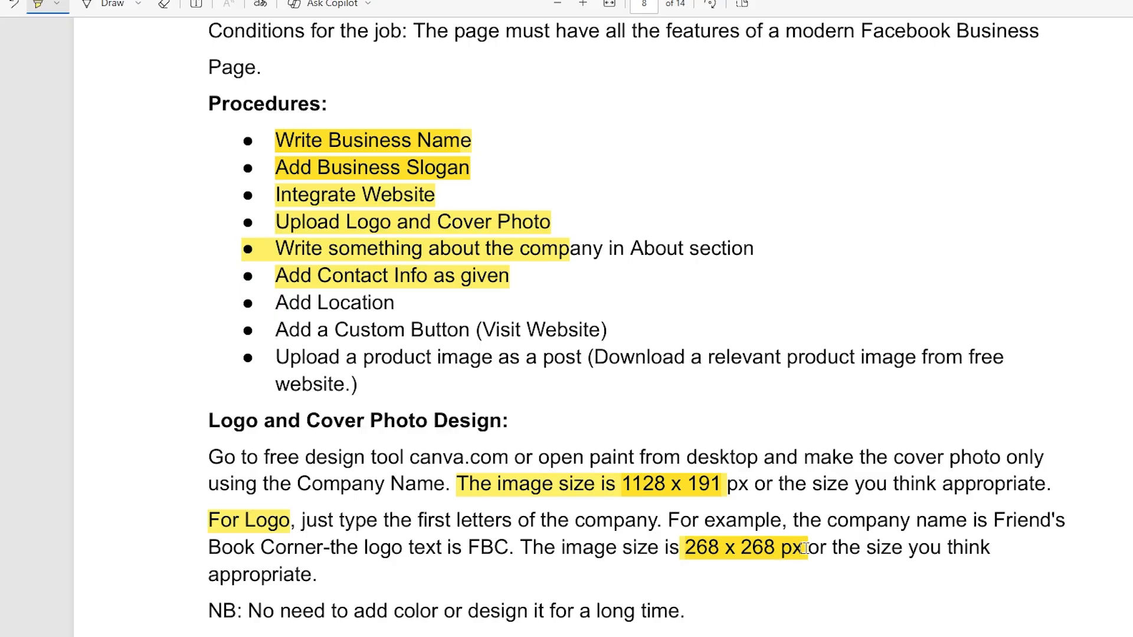
scroll(748, 570, down, 3)
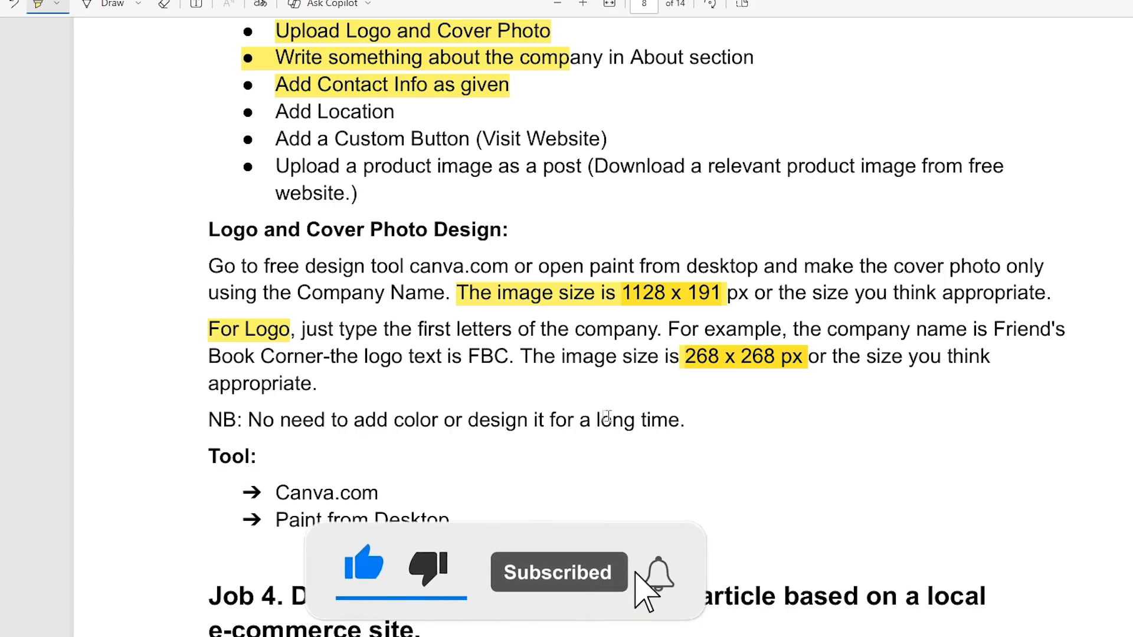
drag(690, 423, 217, 421)
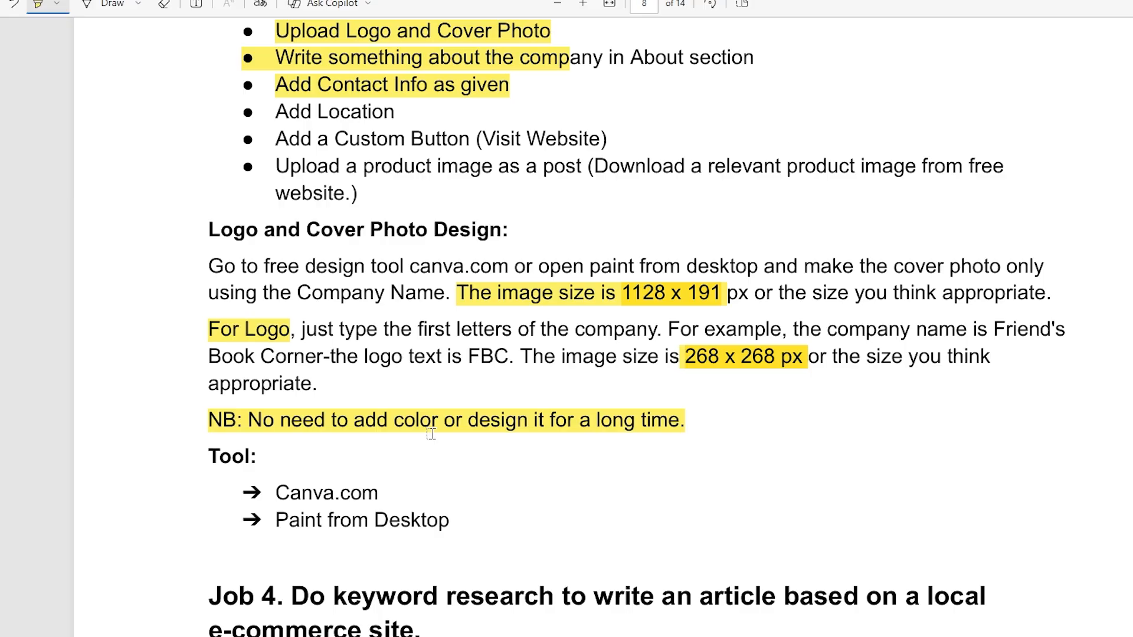
Review the LinkedIn page procedures and design instructions, returning to the Job 3 heading and introduction
scroll(659, 501, up, 3)
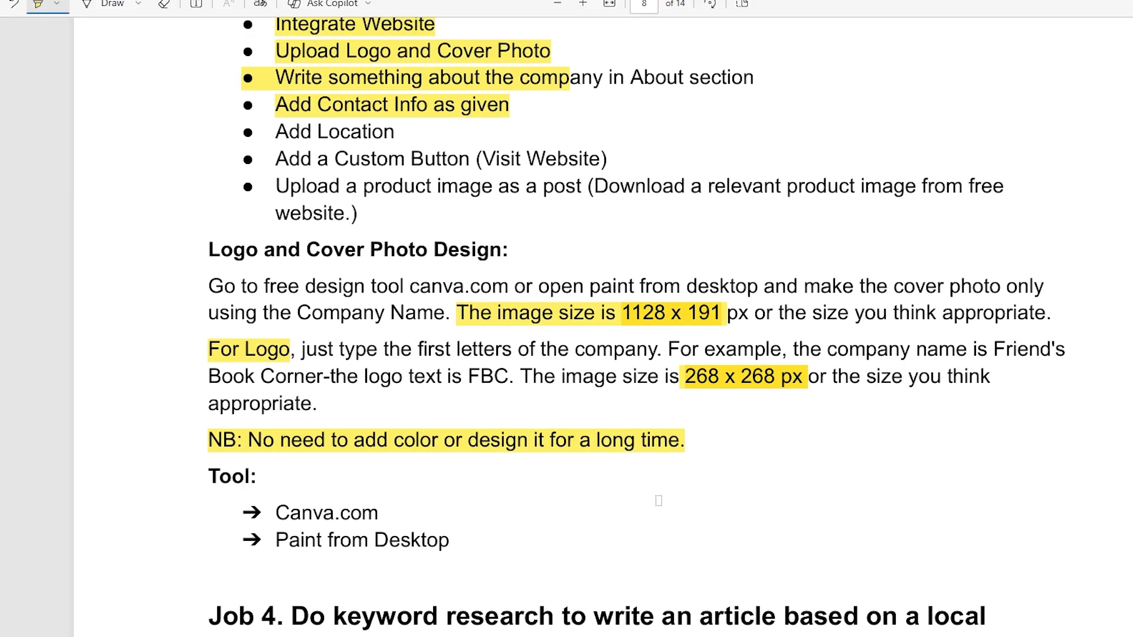
scroll(649, 472, up, 9)
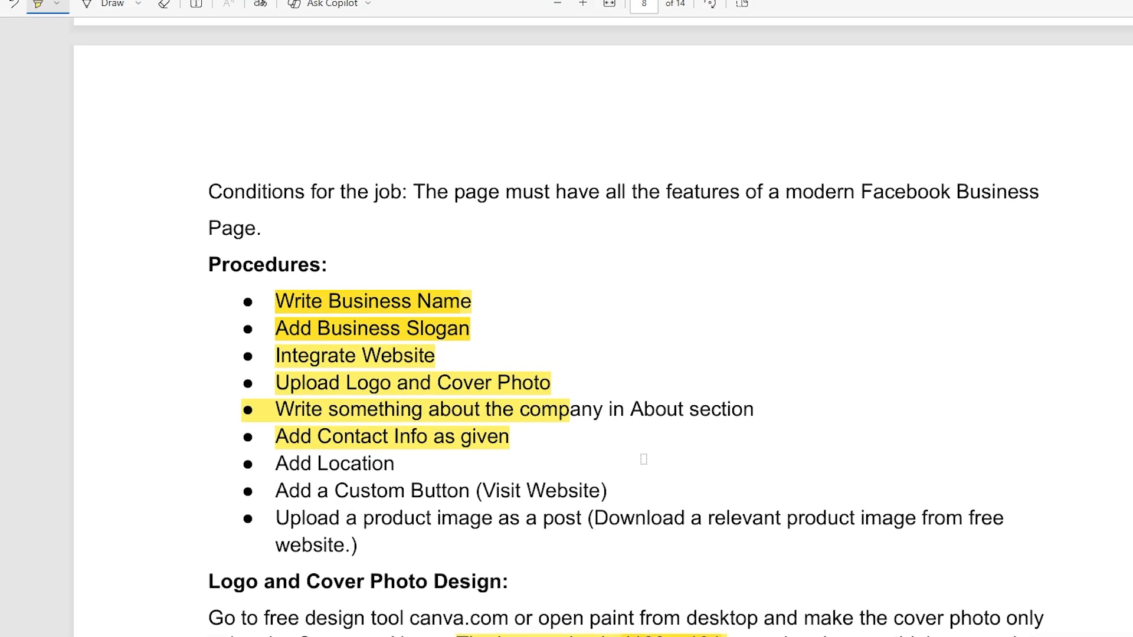
scroll(644, 442, down, 7)
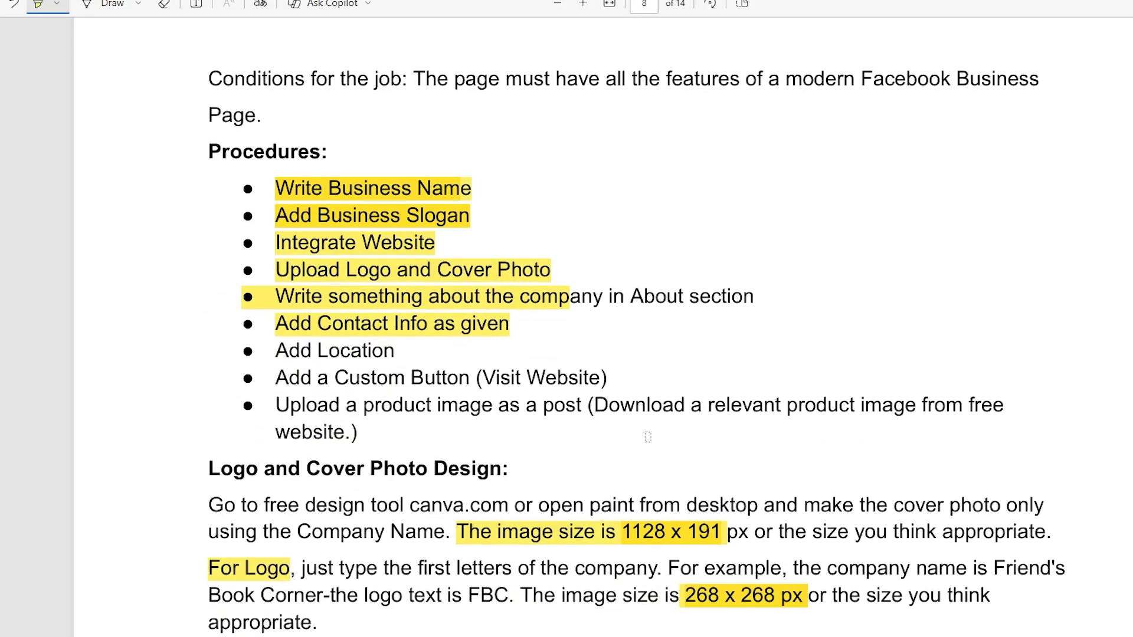
scroll(645, 357, up, 9)
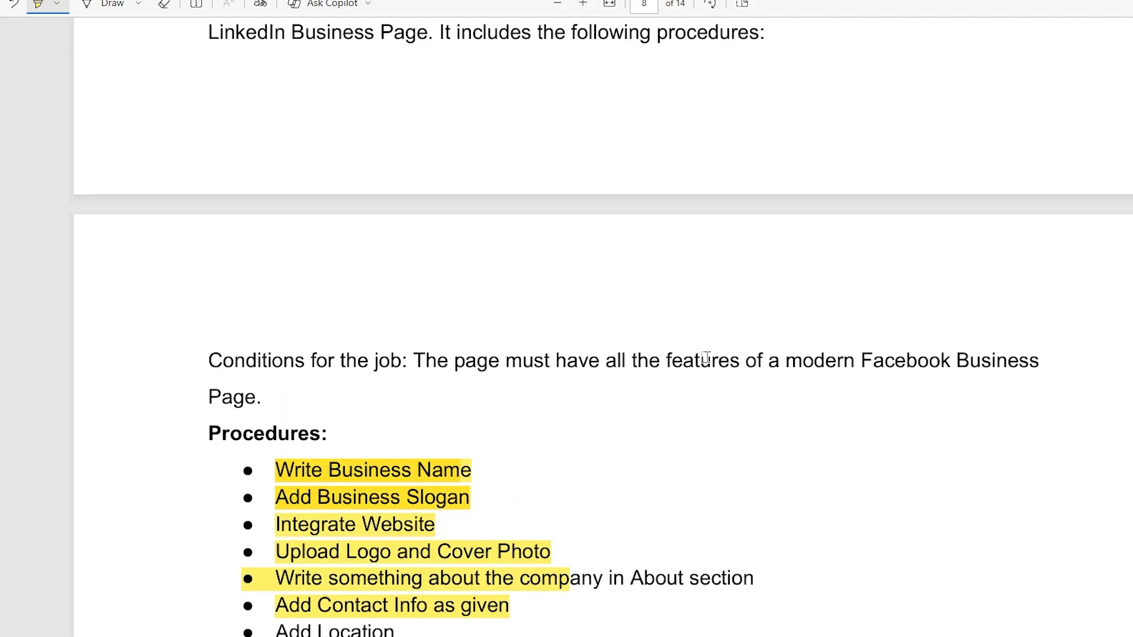
scroll(753, 359, up, 3)
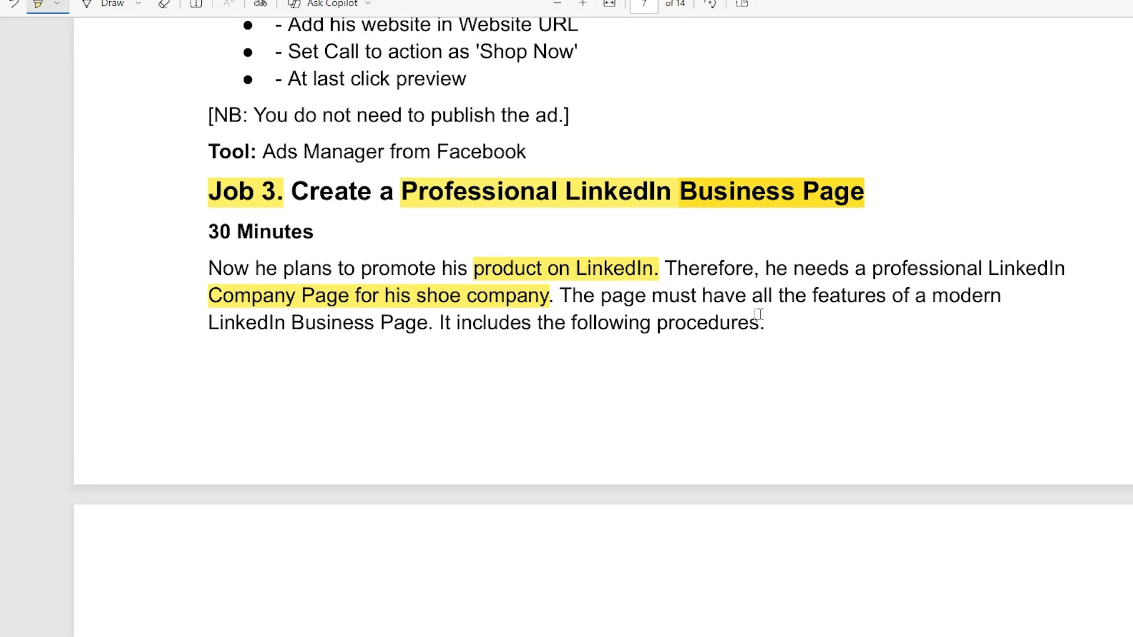